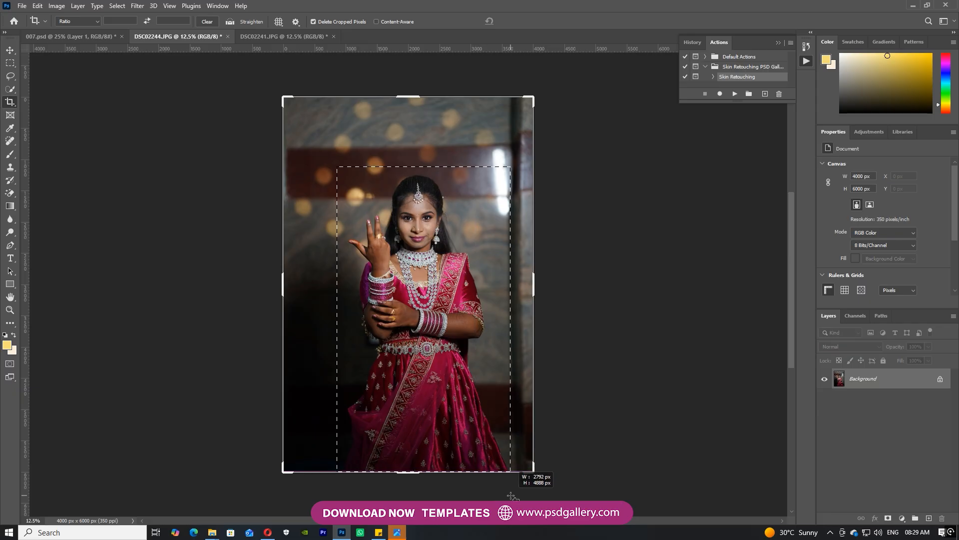
Crop the portrait to about 2792 by 4888 px and select the woman as the subject.
{"action": "key", "text": "Return"}
{"action": "key", "text": "ctrl+plus"}
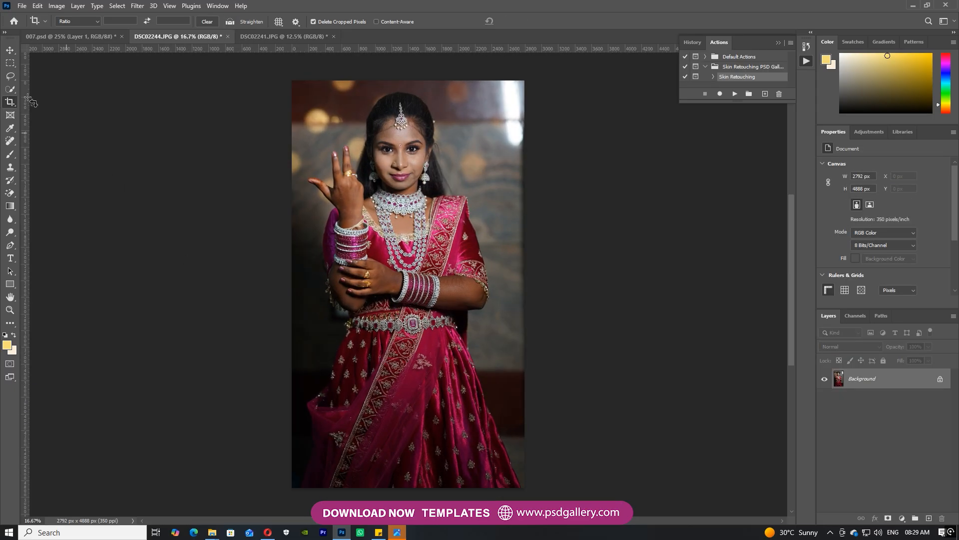
{"action": "left_click", "coordinate": [11, 89]}
{"action": "left_click", "coordinate": [279, 20]}
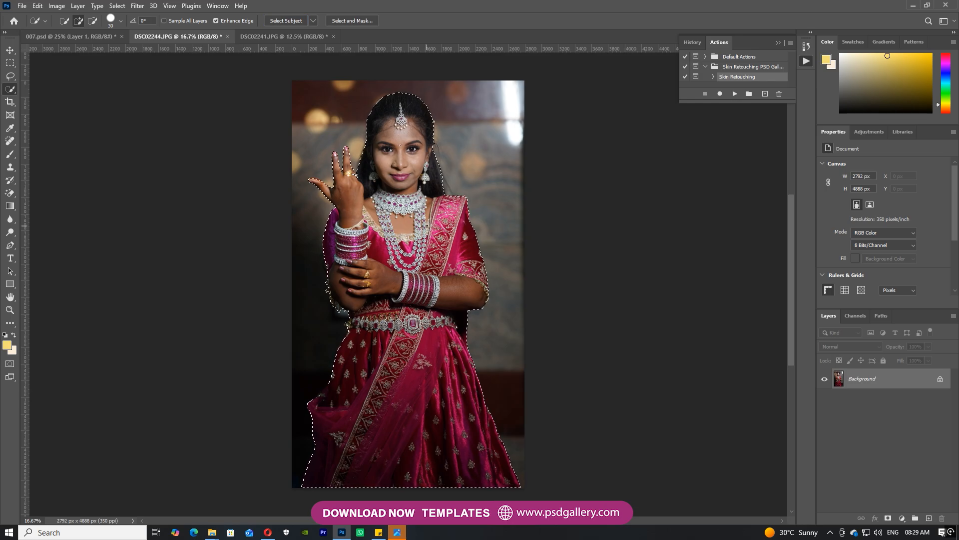
Refine the selection's edge where the loose hair falls beside the ear with the Quick Selection tool.
{"action": "key", "text": "ctrl+plus"}
{"action": "key", "text": "ctrl+plus"}
{"action": "left_click_drag", "start_coordinate": [459, 201], "coordinate": [483, 410]}
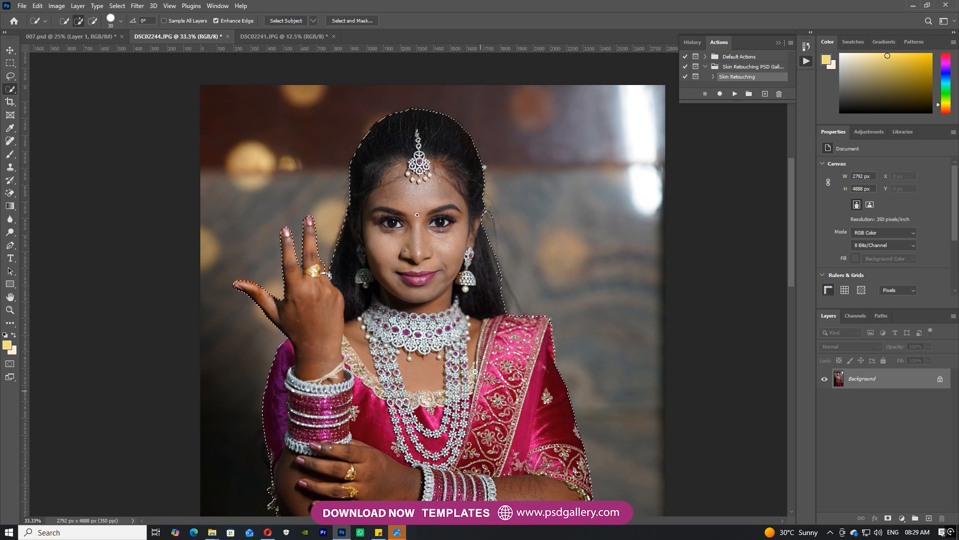
{"action": "key", "text": "ctrl+plus"}
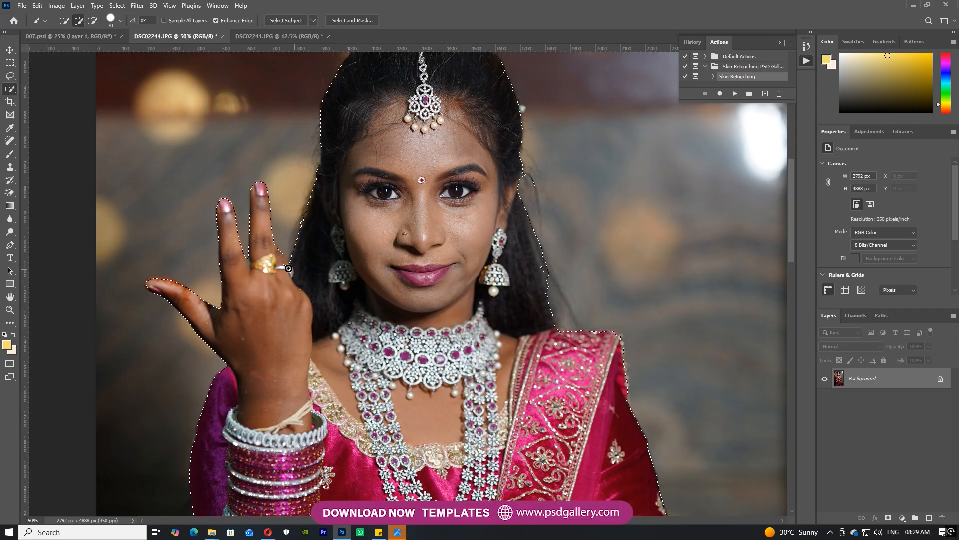
{"action": "left_click_drag", "start_coordinate": [402, 190], "coordinate": [386, 206]}
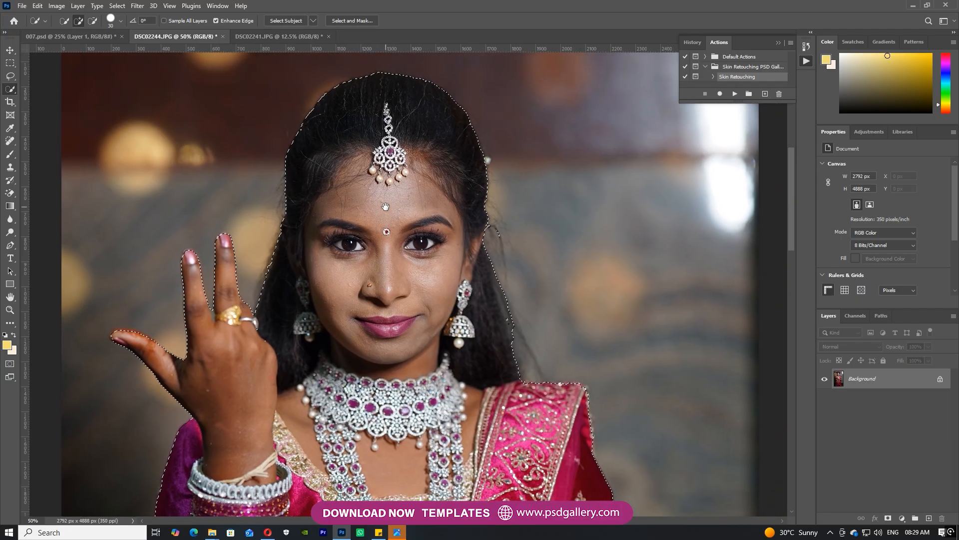
{"action": "left_click_drag", "start_coordinate": [493, 223], "coordinate": [501, 236]}
{"action": "key", "text": "ctrl+minus"}
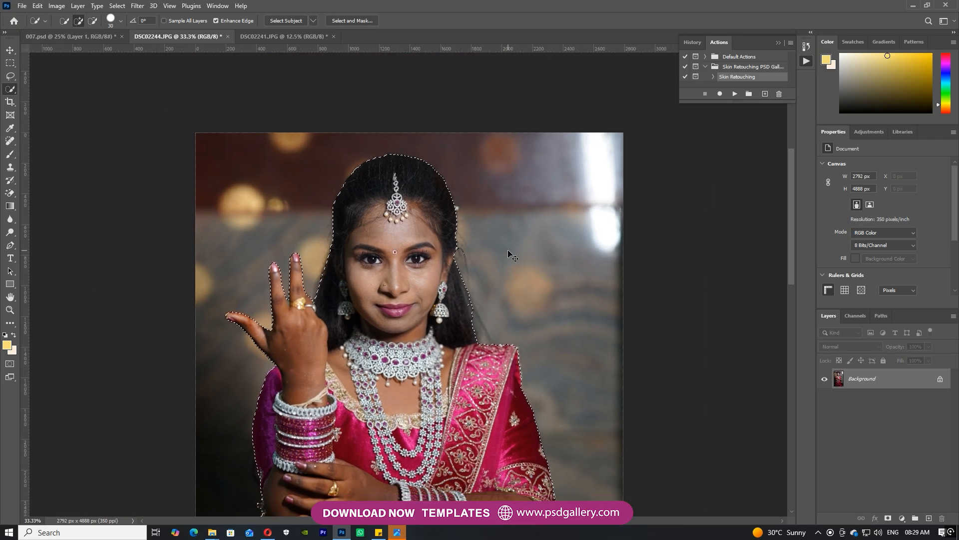
Copy the selected woman to her own layer and move the cut-out into the 007.psd document.
{"action": "left_click_drag", "start_coordinate": [417, 384], "coordinate": [406, 283]}
{"action": "key", "text": "ctrl+j"}
{"action": "key", "text": "v"}
{"action": "left_click_drag", "start_coordinate": [415, 285], "coordinate": [320, 357]}
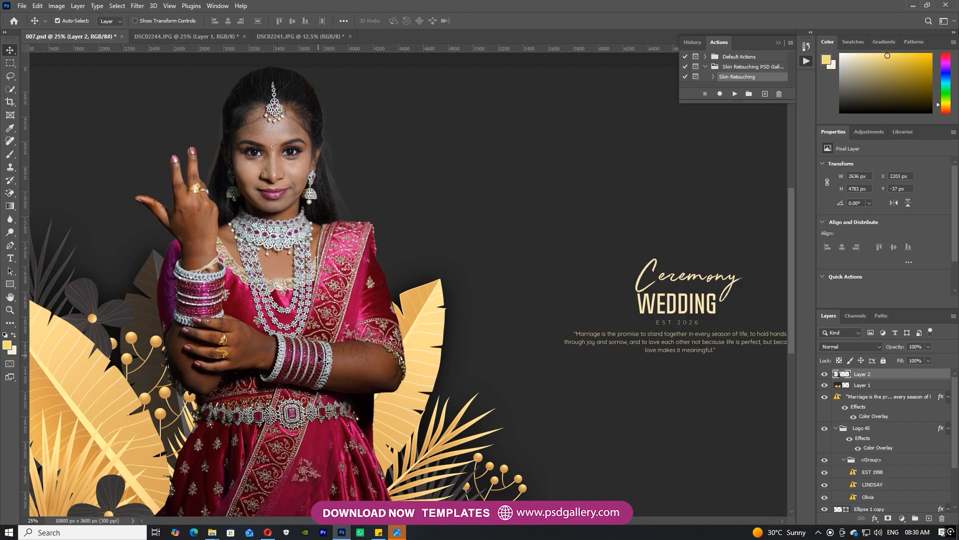
Scale the woman's cut-out to about 72.5% and position it between the golden leaves.
{"action": "key", "text": "ctrl+minus"}
{"action": "key", "text": "ctrl+minus"}
{"action": "key", "text": "ctrl+t"}
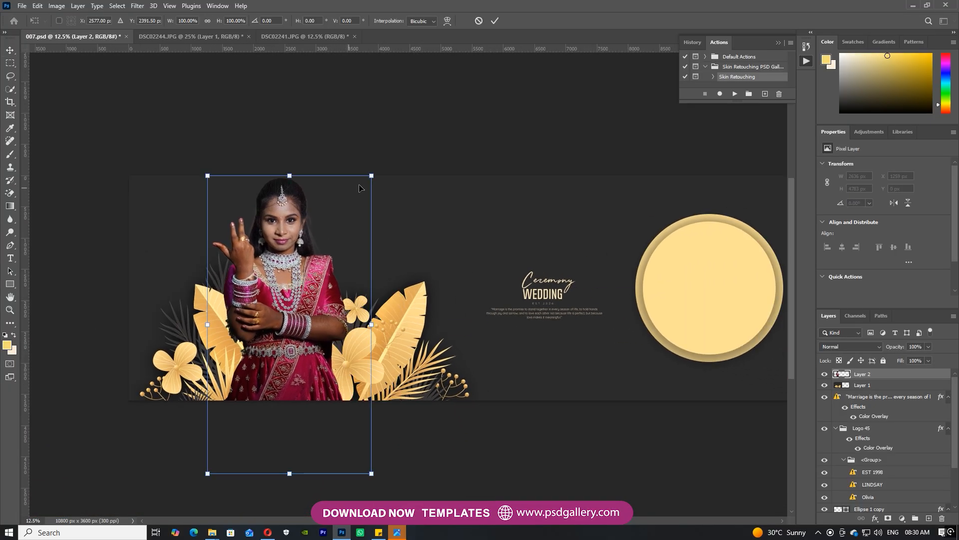
{"action": "left_click_drag", "start_coordinate": [372, 176], "coordinate": [313, 197]}
{"action": "left_click_drag", "start_coordinate": [298, 293], "coordinate": [306, 274]}
{"action": "key", "text": "Return"}
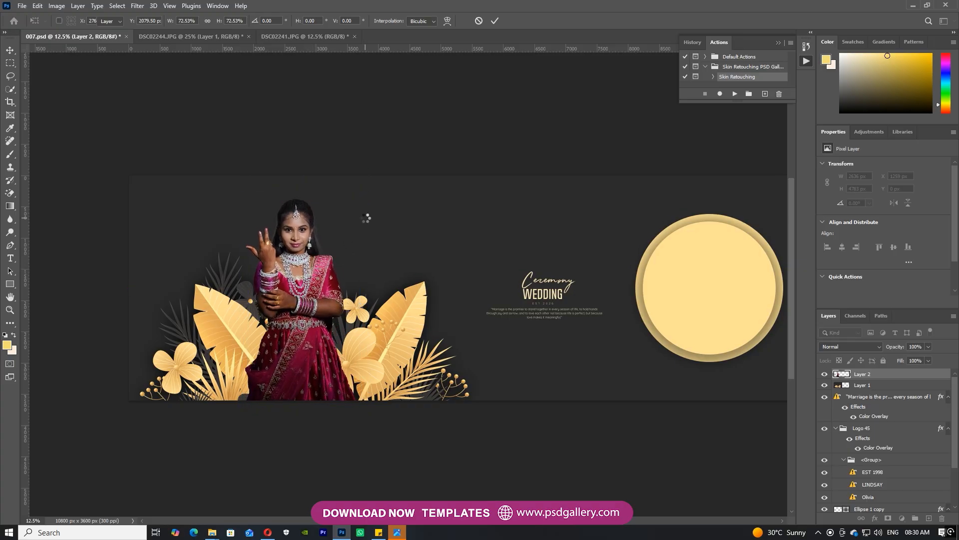
Brighten the woman's layer with Levels, using input levels of 7, 1.26 and 208.
{"action": "scroll", "coordinate": [375, 235], "scroll_direction": "up", "scroll_amount": 2}
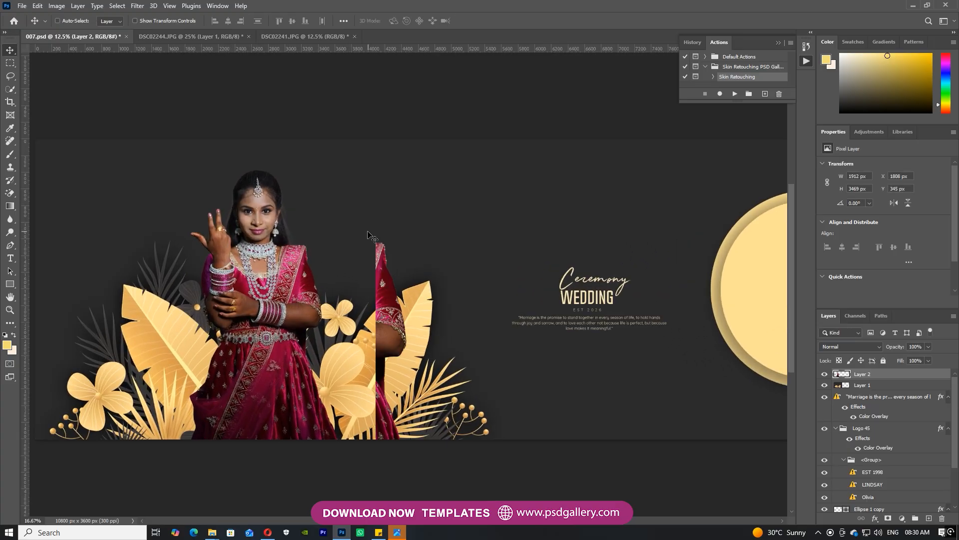
{"action": "key", "text": "ctrl+l"}
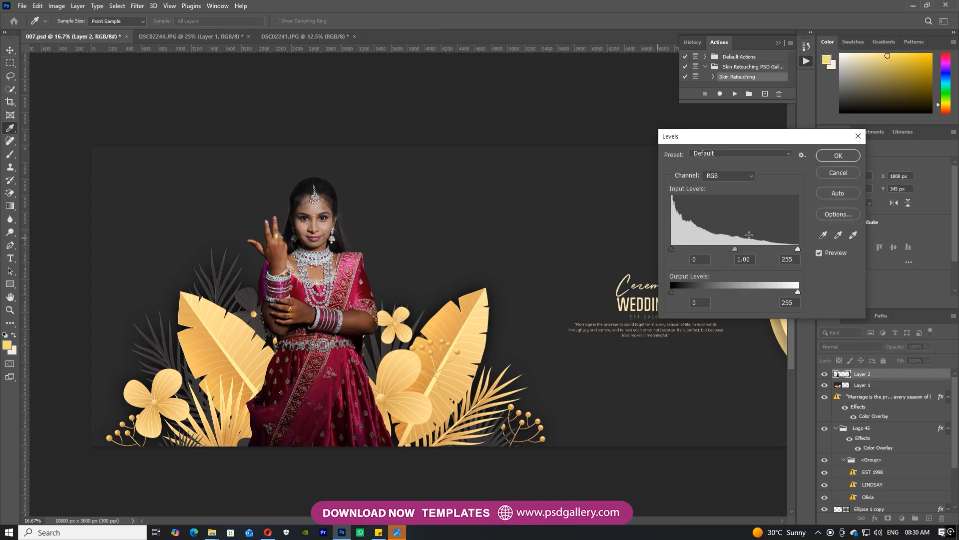
{"action": "left_click_drag", "start_coordinate": [733, 249], "coordinate": [725, 249]}
{"action": "left_click_drag", "start_coordinate": [798, 249], "coordinate": [779, 250]}
{"action": "left_click_drag", "start_coordinate": [675, 249], "coordinate": [676, 249]}
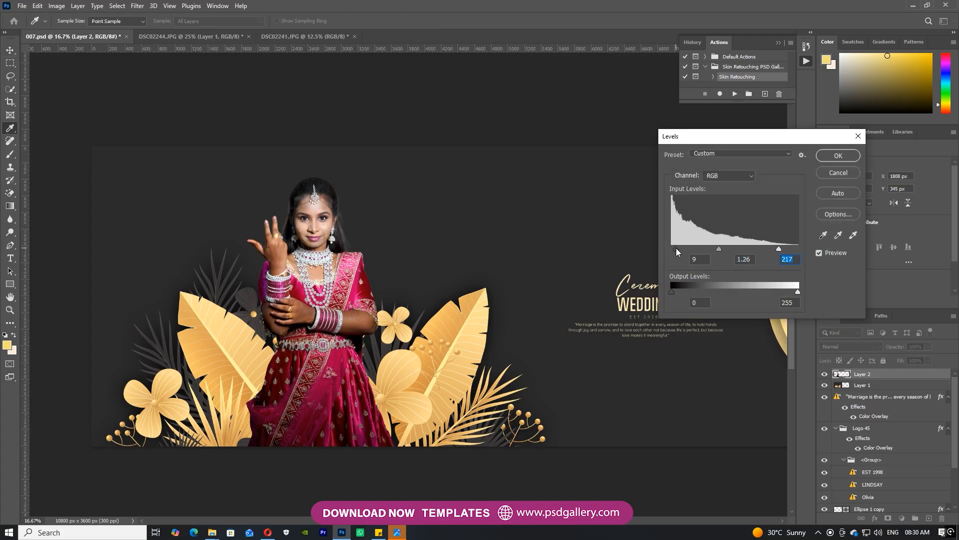
{"action": "left_click_drag", "start_coordinate": [779, 245], "coordinate": [774, 245]}
{"action": "left_click", "coordinate": [844, 253]}
{"action": "left_click", "coordinate": [844, 255]}
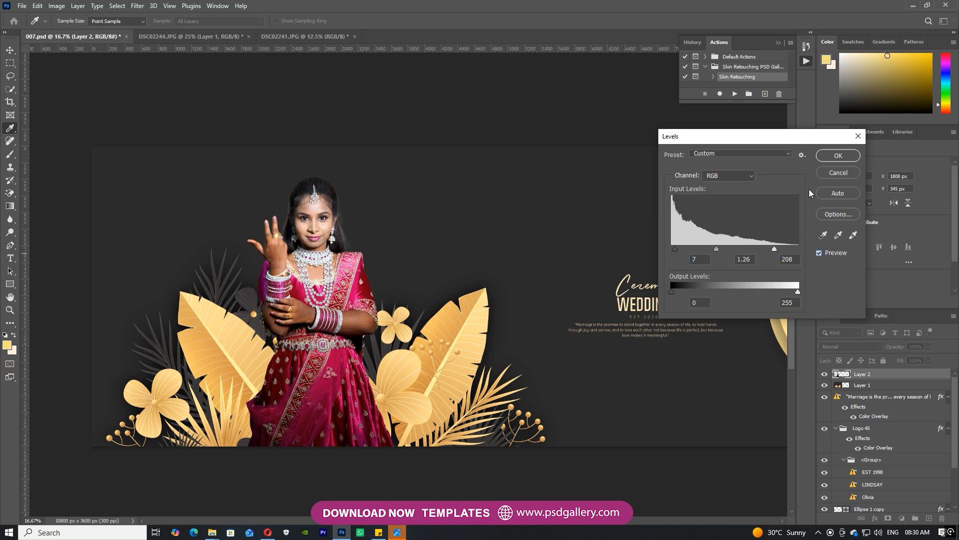
{"action": "left_click", "coordinate": [836, 156]}
Dodge the woman's skirt with a large brush, using the Midtones range at 60% exposure.
{"action": "left_click", "coordinate": [10, 232]}
{"action": "mouse_move", "coordinate": [277, 379]}
{"action": "left_mouse_down"}
{"action": "mouse_move", "coordinate": [250, 440]}
{"action": "mouse_move", "coordinate": [261, 412]}
{"action": "mouse_move", "coordinate": [268, 428]}
{"action": "mouse_move", "coordinate": [346, 365]}
{"action": "mouse_move", "coordinate": [362, 422]}
{"action": "mouse_move", "coordinate": [265, 457]}
{"action": "mouse_move", "coordinate": [284, 342]}
{"action": "left_mouse_up"}
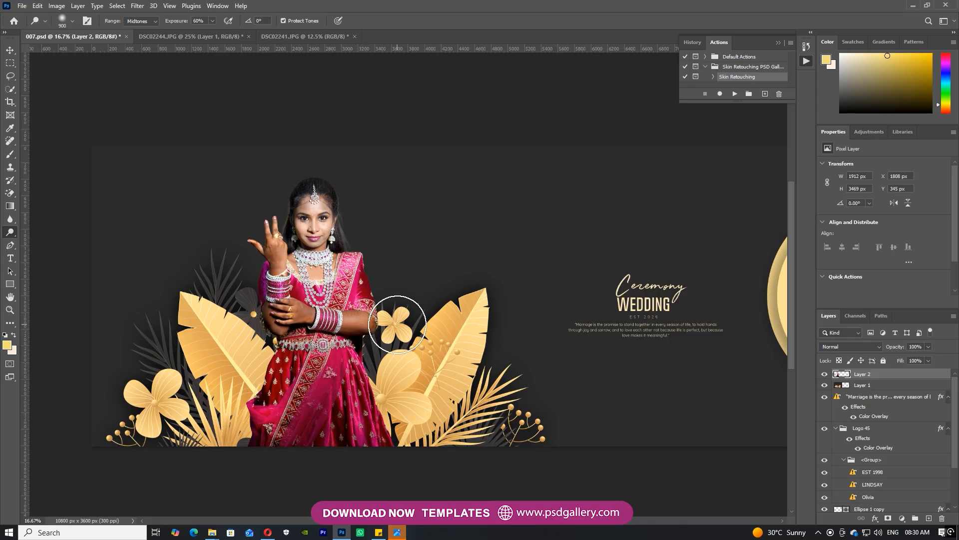
{"action": "key", "text": "ctrl+plus"}
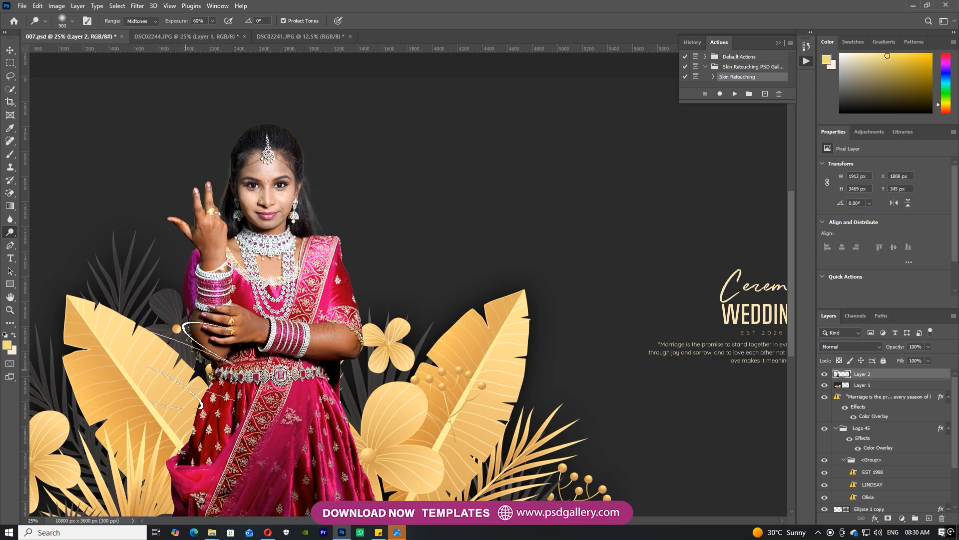
{"action": "left_click_drag", "start_coordinate": [371, 318], "coordinate": [357, 292]}
{"action": "key", "text": "ctrl+minus"}
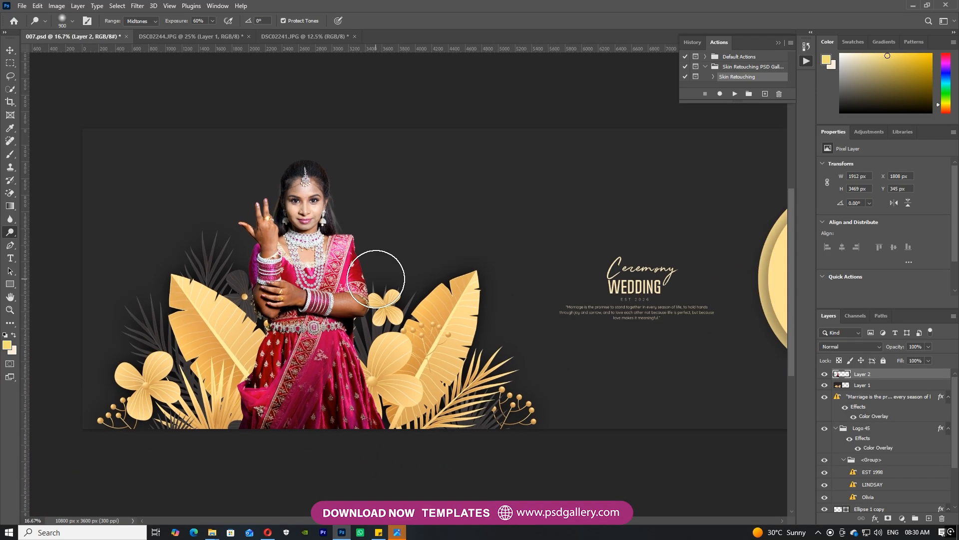
Start a Pen path in the empty area beside the hair and trace it along the top of the draped shoulder.
{"action": "key", "text": "v"}
{"action": "left_click_drag", "start_coordinate": [360, 262], "coordinate": [470, 266]}
{"action": "key", "text": "ctrl+plus"}
{"action": "key", "text": "ctrl+plus"}
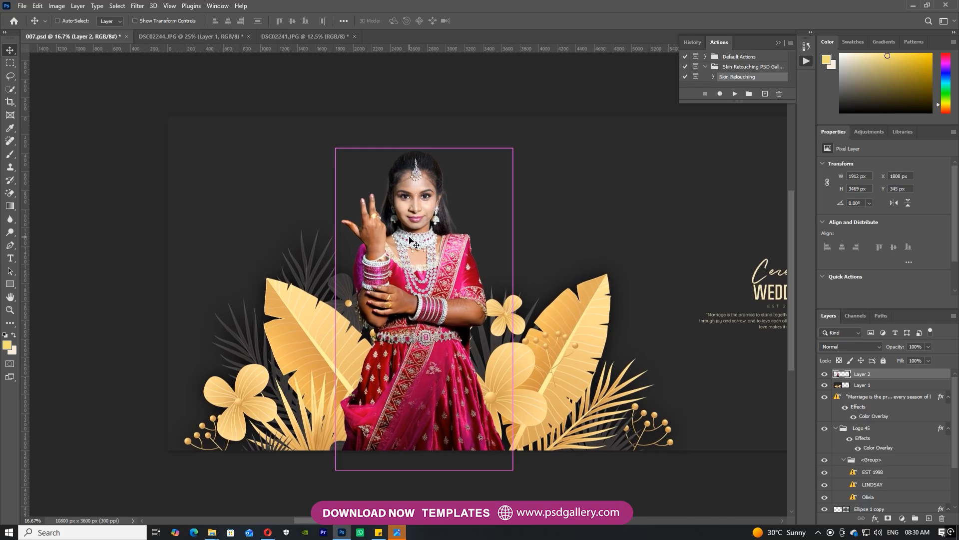
{"action": "left_click_drag", "start_coordinate": [436, 194], "coordinate": [403, 265]}
{"action": "key", "text": "ctrl+plus"}
{"action": "key", "text": "ctrl+plus"}
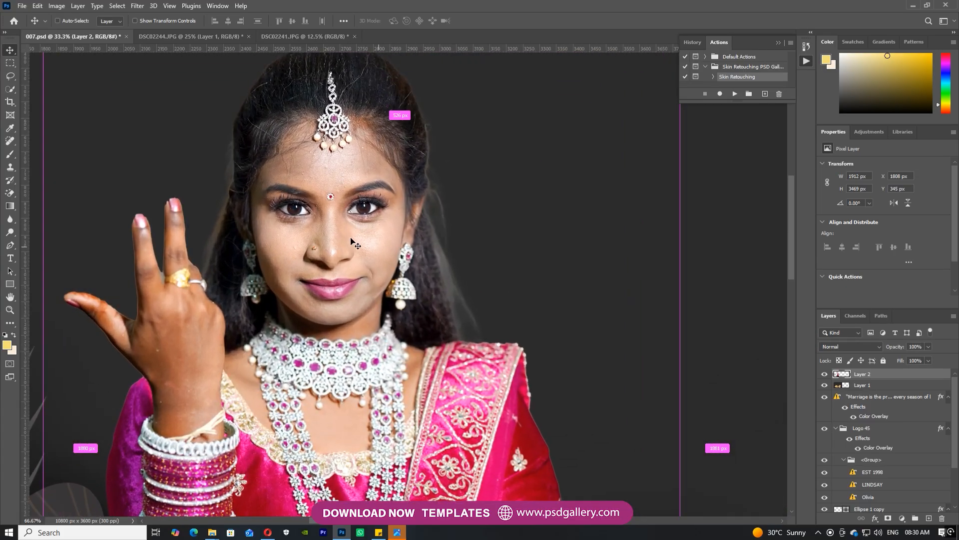
{"action": "right_click", "coordinate": [350, 236]}
{"action": "left_click", "coordinate": [374, 240]}
{"action": "left_click_drag", "start_coordinate": [384, 286], "coordinate": [304, 319]}
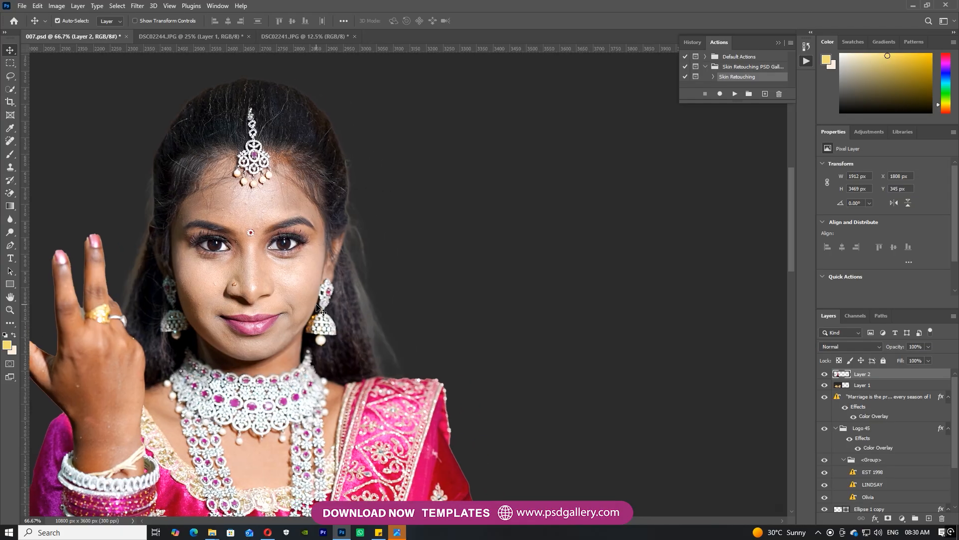
{"action": "key", "text": "p"}
{"action": "key", "text": "ctrl+plus"}
{"action": "left_click", "coordinate": [437, 385]}
{"action": "left_click_drag", "start_coordinate": [420, 409], "coordinate": [408, 425]}
{"action": "left_click", "coordinate": [391, 425]}
{"action": "left_click", "coordinate": [368, 422]}
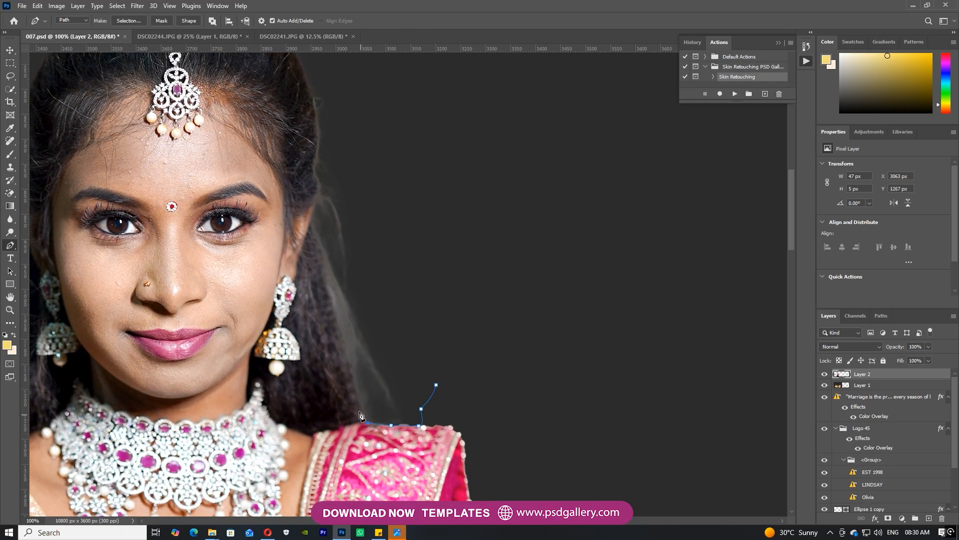
Continue the Pen path up the hair's edge above the draped shoulder to the top of the head.
{"action": "left_click_drag", "start_coordinate": [338, 343], "coordinate": [337, 331]}
{"action": "left_click", "coordinate": [318, 262]}
{"action": "left_click_drag", "start_coordinate": [310, 238], "coordinate": [312, 172]}
{"action": "left_click_drag", "start_coordinate": [310, 165], "coordinate": [315, 135]}
{"action": "left_click_drag", "start_coordinate": [308, 84], "coordinate": [301, 68]}
{"action": "scroll", "coordinate": [301, 68], "scroll_direction": "up", "scroll_amount": 5}
{"action": "left_click_drag", "start_coordinate": [285, 207], "coordinate": [270, 189]}
Run the path back outside the hair, convert it to a selection with a 2-pixel feather and delete the fringe.
{"action": "left_click_drag", "start_coordinate": [315, 131], "coordinate": [327, 139]}
{"action": "left_click_drag", "start_coordinate": [398, 211], "coordinate": [411, 255]}
{"action": "left_click_drag", "start_coordinate": [423, 290], "coordinate": [423, 305]}
{"action": "left_click_drag", "start_coordinate": [415, 388], "coordinate": [368, 266]}
{"action": "left_click_drag", "start_coordinate": [430, 318], "coordinate": [431, 336]}
{"action": "left_click", "coordinate": [441, 360]}
{"action": "left_click", "coordinate": [123, 21]}
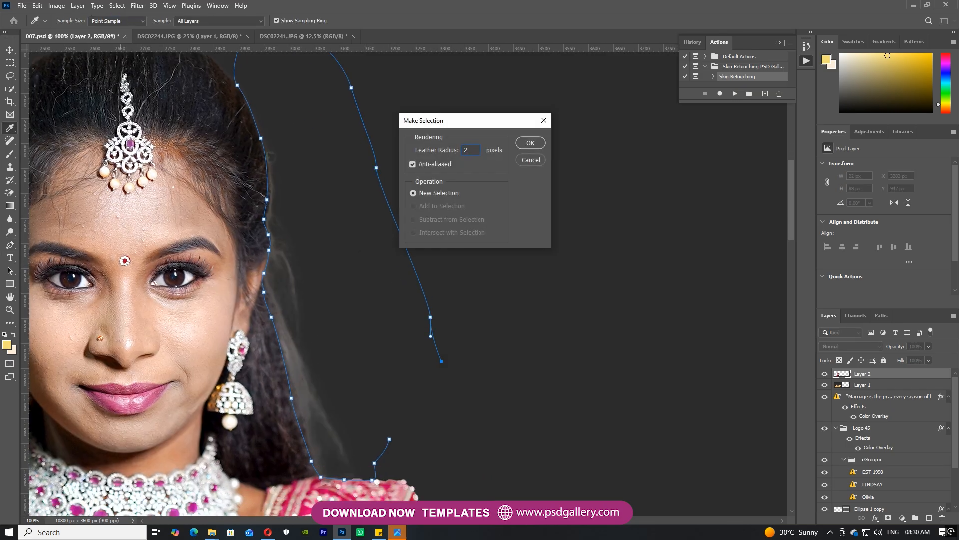
{"action": "key", "text": "Return"}
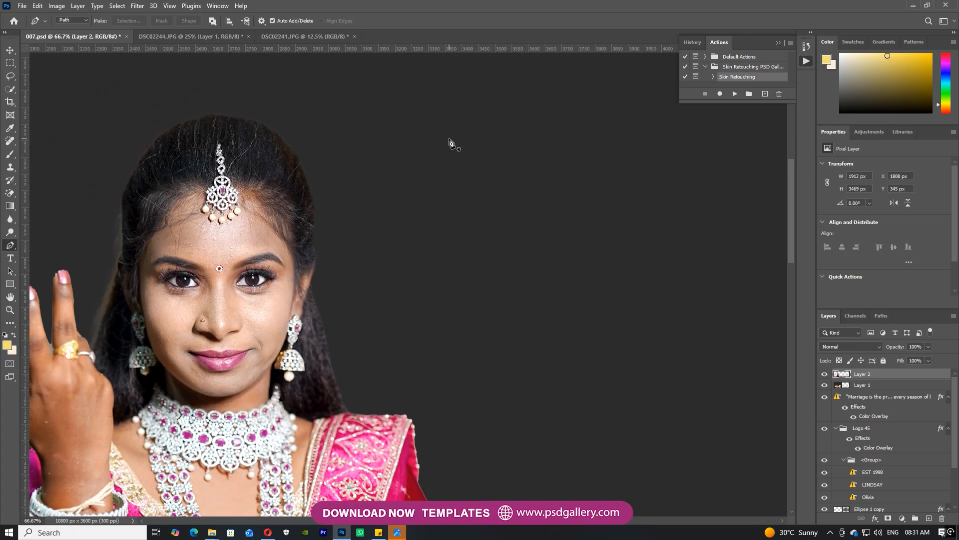
Trace a new Pen path down the hair's edge on the raised-hand side to the finger with the rings.
{"action": "scroll", "coordinate": [354, 99], "scroll_direction": "up", "scroll_amount": 5}
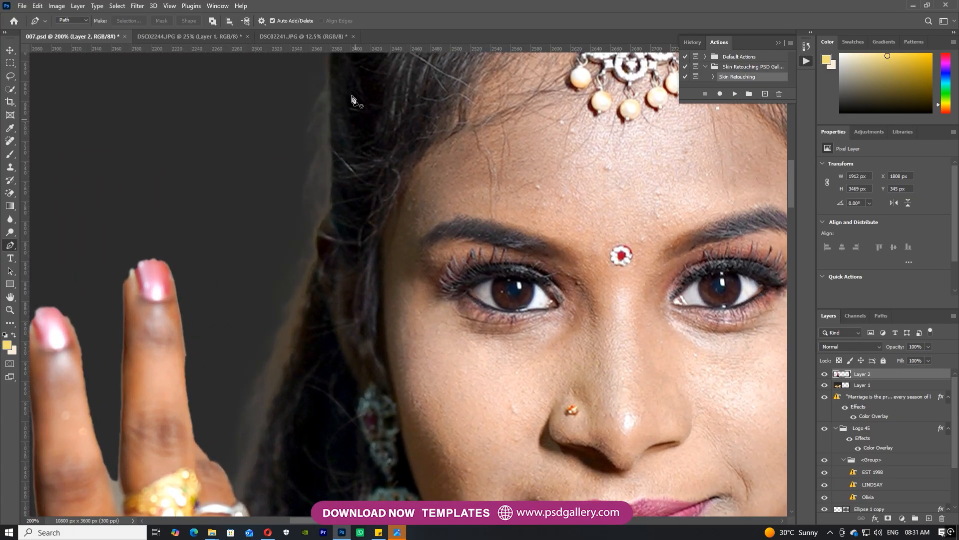
{"action": "scroll", "coordinate": [353, 100], "scroll_direction": "up", "scroll_amount": 3}
{"action": "left_click", "coordinate": [373, 73]}
{"action": "left_click", "coordinate": [326, 178]}
{"action": "left_click_drag", "start_coordinate": [331, 287], "coordinate": [316, 328]}
{"action": "left_click", "coordinate": [328, 348]}
{"action": "scroll", "coordinate": [330, 353], "scroll_direction": "down", "scroll_amount": 3}
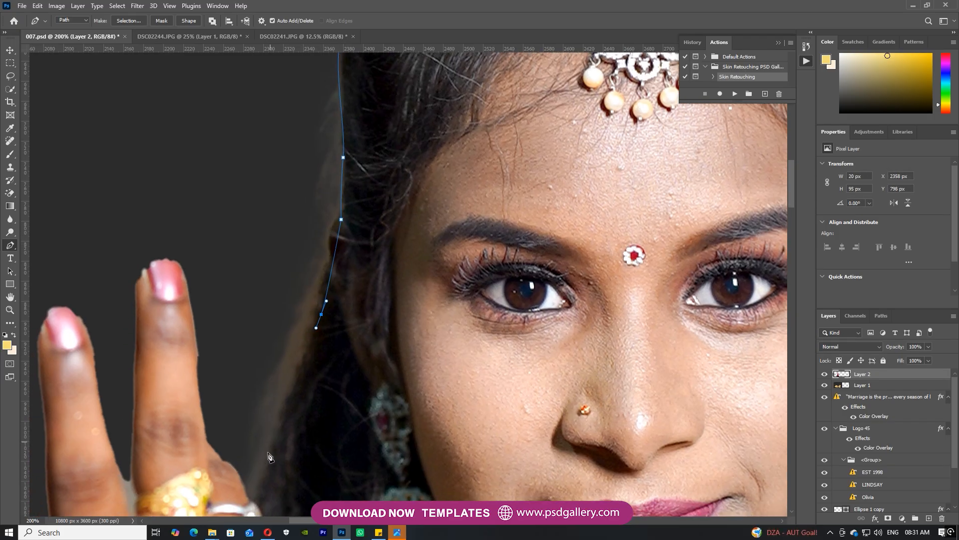
{"action": "scroll", "coordinate": [270, 430], "scroll_direction": "down", "scroll_amount": 2}
{"action": "left_click_drag", "start_coordinate": [274, 389], "coordinate": [268, 420]}
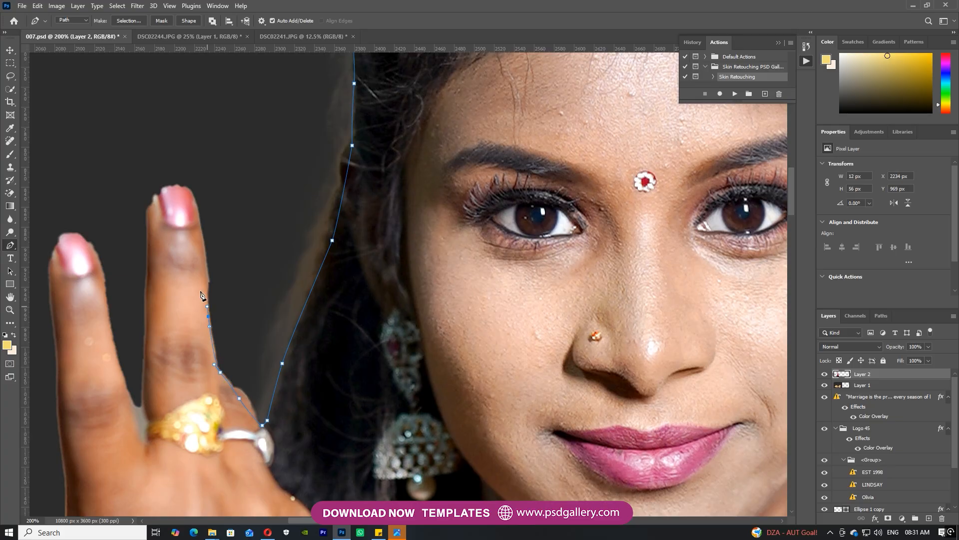
Continue the Pen path around the ringed finger and through the gap between the two raised fingers.
{"action": "left_click_drag", "start_coordinate": [176, 186], "coordinate": [144, 222]}
{"action": "left_click_drag", "start_coordinate": [146, 300], "coordinate": [145, 308]}
{"action": "left_click", "coordinate": [144, 408]}
{"action": "left_click_drag", "start_coordinate": [145, 443], "coordinate": [136, 429]}
{"action": "left_click", "coordinate": [120, 379]}
Trace the path around the other raised fingertip, undoing the misplaced points and redrawing them.
{"action": "left_click_drag", "start_coordinate": [99, 268], "coordinate": [90, 245]}
{"action": "key", "text": "ctrl+z"}
{"action": "key", "text": "ctrl+z"}
{"action": "key", "text": "ctrl+z"}
{"action": "key", "text": "ctrl+z"}
{"action": "left_click_drag", "start_coordinate": [97, 267], "coordinate": [93, 253]}
{"action": "left_click", "coordinate": [84, 239]}
{"action": "left_click_drag", "start_coordinate": [49, 268], "coordinate": [49, 275]}
Extend the Pen path through the empty background above the hand and back towards the top of the hair.
{"action": "key", "text": "space"}
{"action": "left_click_drag", "start_coordinate": [65, 365], "coordinate": [239, 192]}
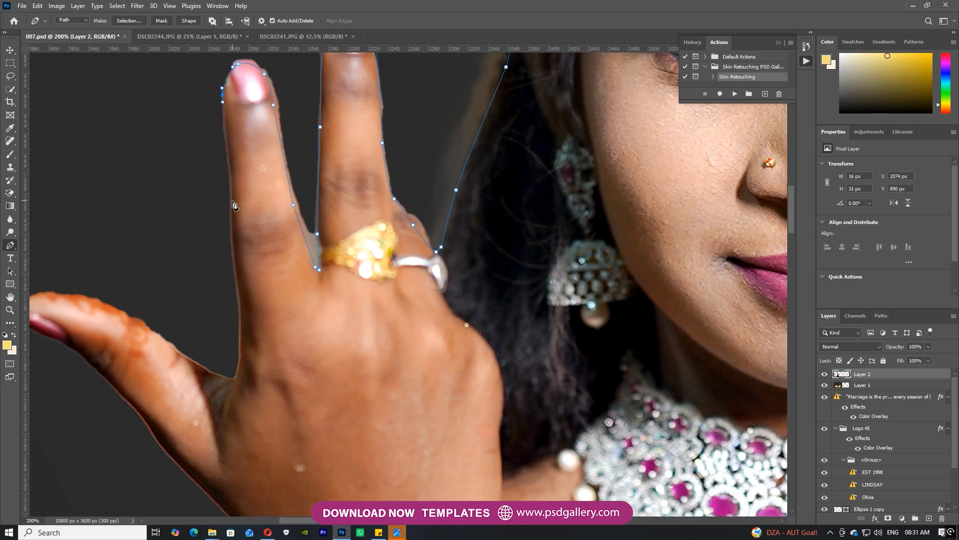
{"action": "key", "text": "ctrl+minus"}
{"action": "left_click_drag", "start_coordinate": [233, 153], "coordinate": [243, 122]}
{"action": "key", "text": "ctrl+minus"}
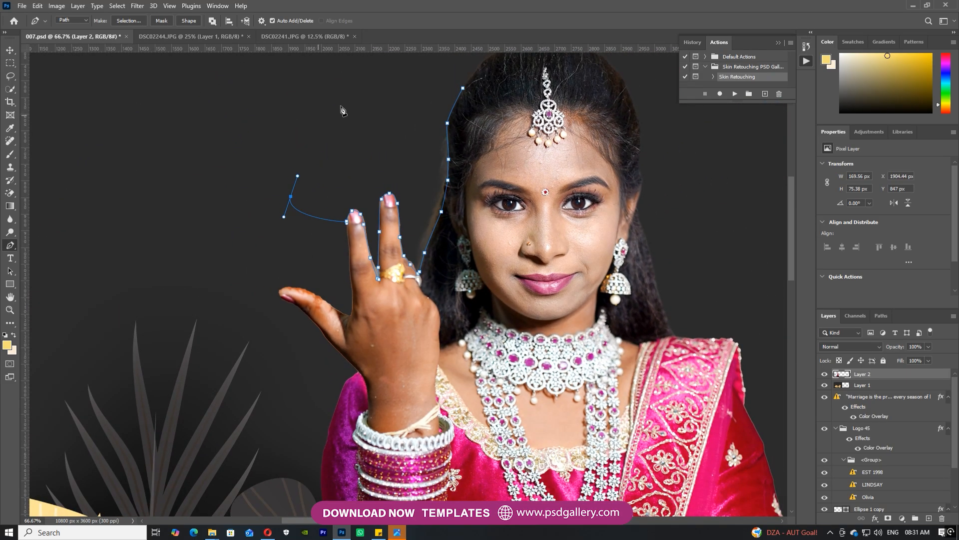
{"action": "key", "text": "space"}
{"action": "left_click_drag", "start_coordinate": [342, 107], "coordinate": [135, 238]}
{"action": "left_click_drag", "start_coordinate": [210, 122], "coordinate": [225, 118]}
{"action": "left_click_drag", "start_coordinate": [363, 110], "coordinate": [370, 113]}
{"action": "left_click_drag", "start_coordinate": [307, 150], "coordinate": [243, 192]}
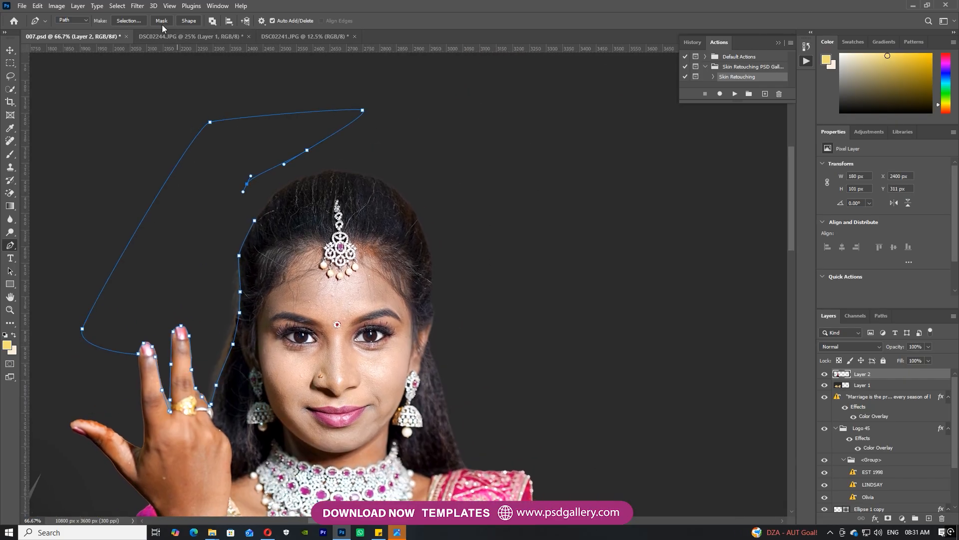
Convert the path to a selection, delete the fringe between hair and fingers, and deselect.
{"action": "left_click", "coordinate": [129, 21]}
{"action": "key", "text": "Return"}
{"action": "key", "text": "Delete"}
{"action": "key", "text": "ctrl+d"}
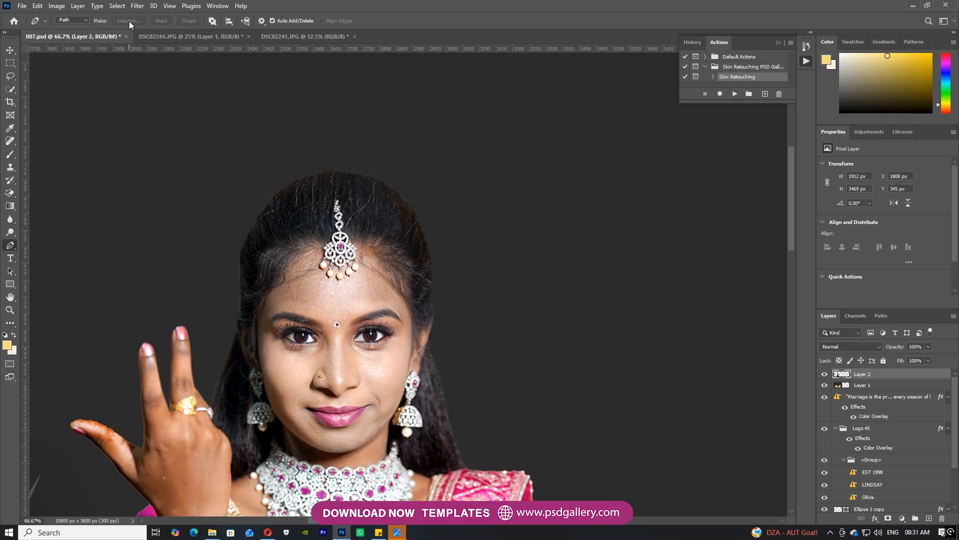
Remove the light stray hairs on the crown around the forehead jewel with the Content-Aware Spot Healing Brush.
{"action": "key", "text": "ctrl+minus"}
{"action": "key", "text": "ctrl+minus"}
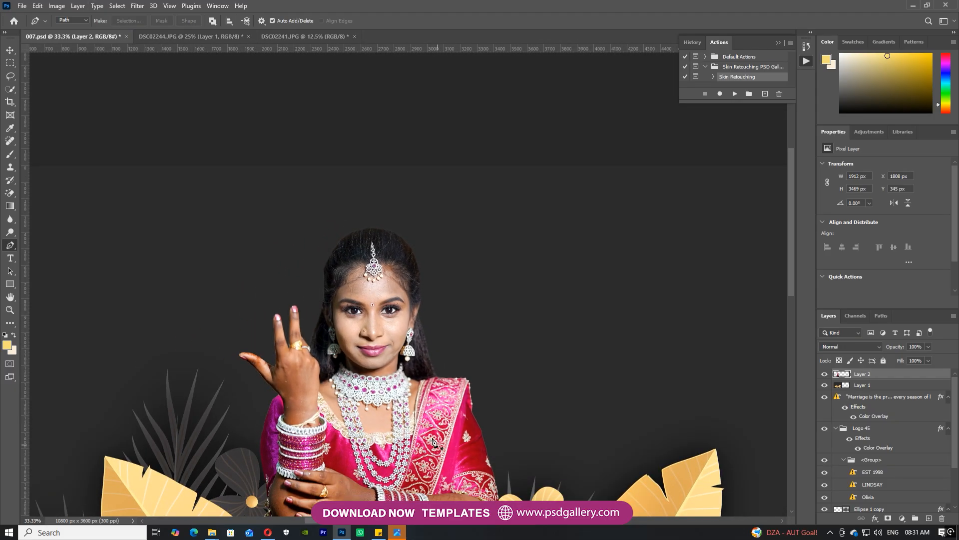
{"action": "left_click_drag", "start_coordinate": [381, 391], "coordinate": [379, 321]}
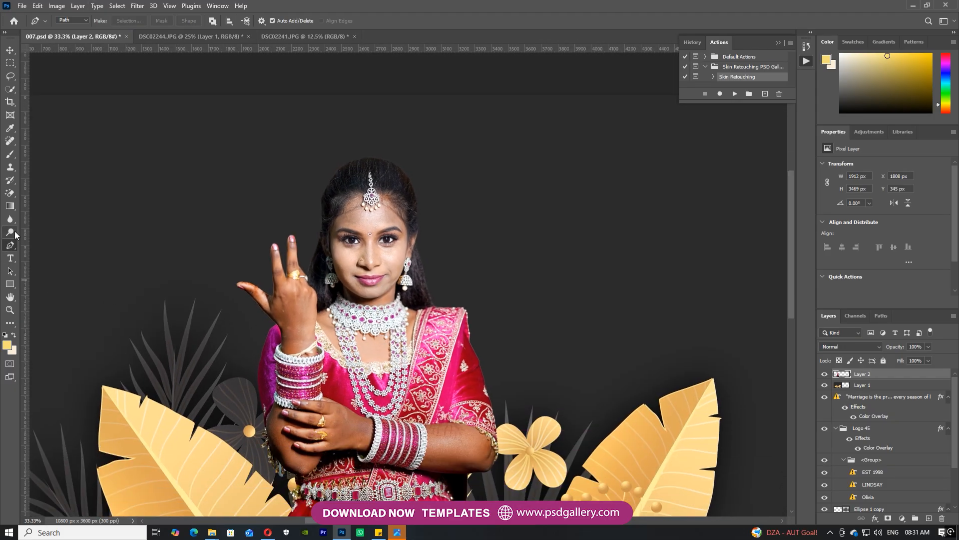
{"action": "left_click_drag", "start_coordinate": [393, 193], "coordinate": [389, 291]}
{"action": "key", "text": "ctrl+plus"}
{"action": "key", "text": "ctrl+plus"}
{"action": "key", "text": "ctrl+plus"}
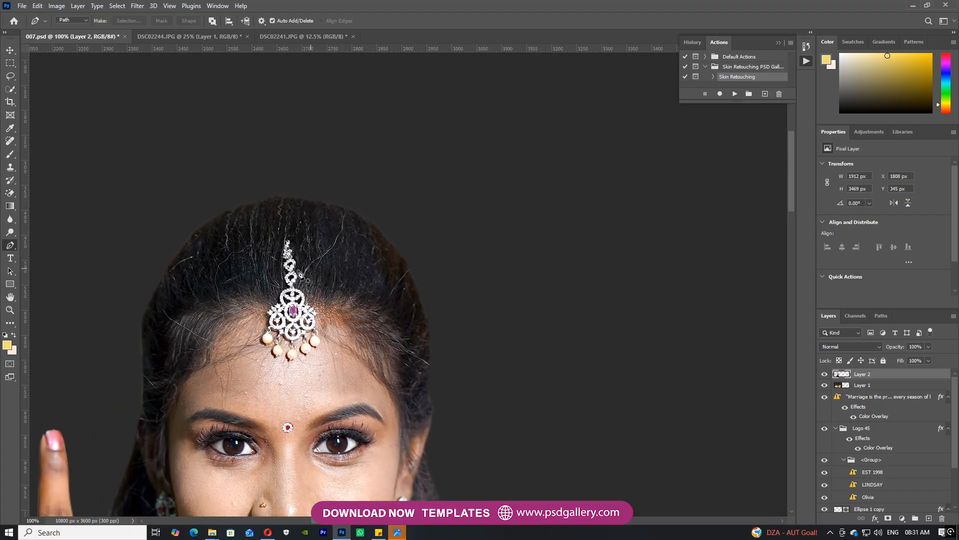
{"action": "key", "text": "j"}
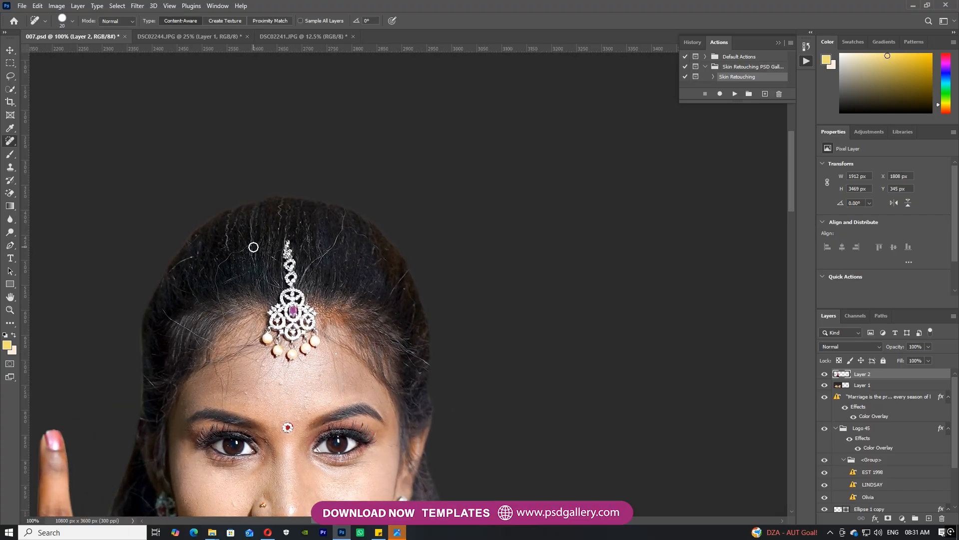
{"action": "mouse_move", "coordinate": [250, 244]}
{"action": "left_mouse_down"}
{"action": "mouse_move", "coordinate": [222, 268]}
{"action": "mouse_move", "coordinate": [229, 302]}
{"action": "left_mouse_up"}
{"action": "key", "text": "bracketright"}
{"action": "mouse_move", "coordinate": [257, 259]}
{"action": "left_mouse_down"}
{"action": "mouse_move", "coordinate": [252, 217]}
{"action": "mouse_move", "coordinate": [280, 206]}
{"action": "left_mouse_up"}
{"action": "left_click_drag", "start_coordinate": [306, 276], "coordinate": [342, 219]}
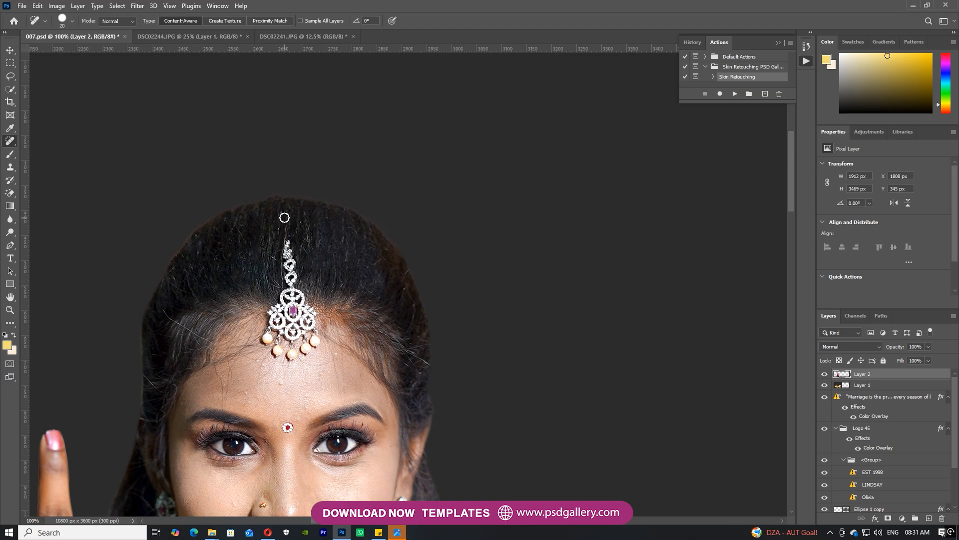
Spot-heal the stray hairs near the temples on both sides of the forehead.
{"action": "left_click_drag", "start_coordinate": [164, 311], "coordinate": [210, 341]}
{"action": "left_click_drag", "start_coordinate": [387, 335], "coordinate": [420, 360]}
{"action": "key", "text": "ctrl+minus"}
{"action": "key", "text": "ctrl+minus"}
{"action": "key", "text": "ctrl+minus"}
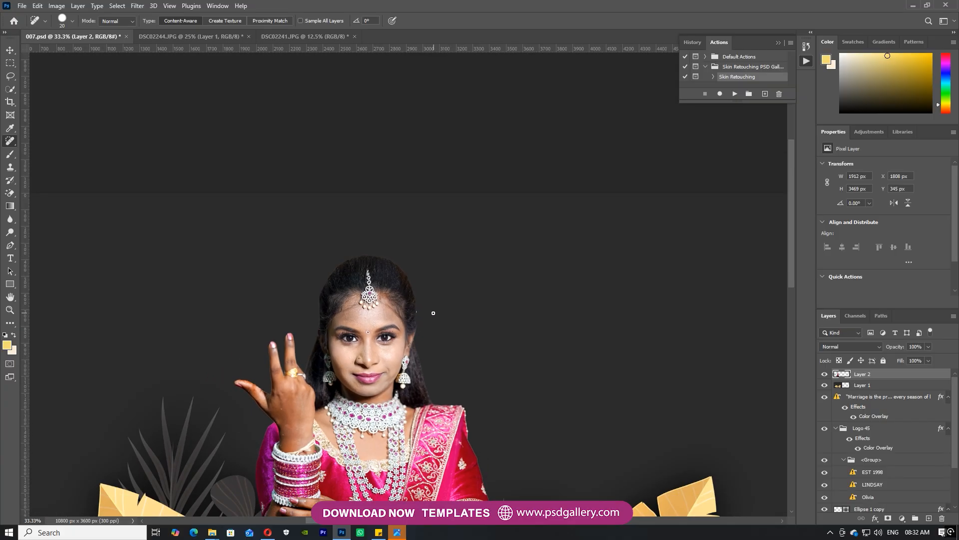
{"action": "key", "text": "ctrl+plus"}
{"action": "key", "text": "ctrl+plus"}
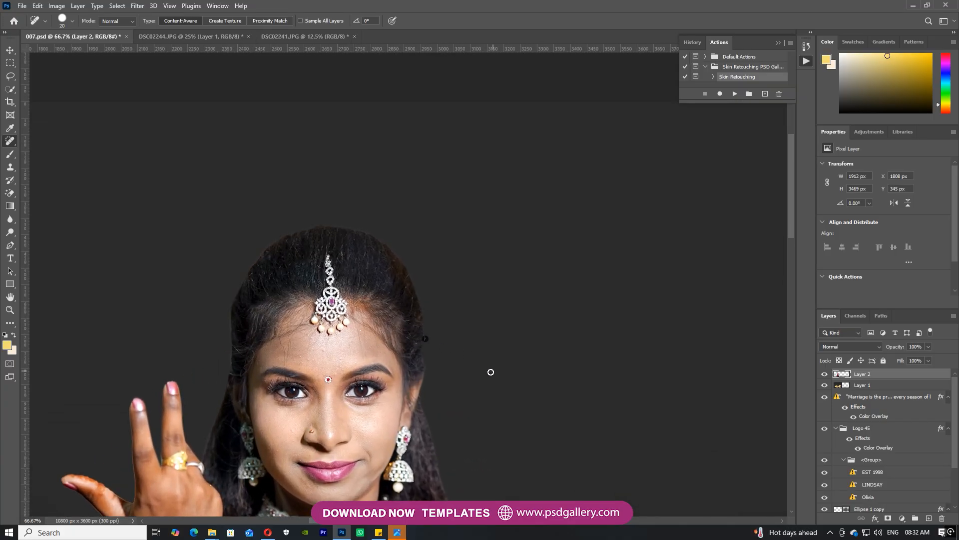
{"action": "key", "text": "v"}
{"action": "right_click", "coordinate": [422, 346]}
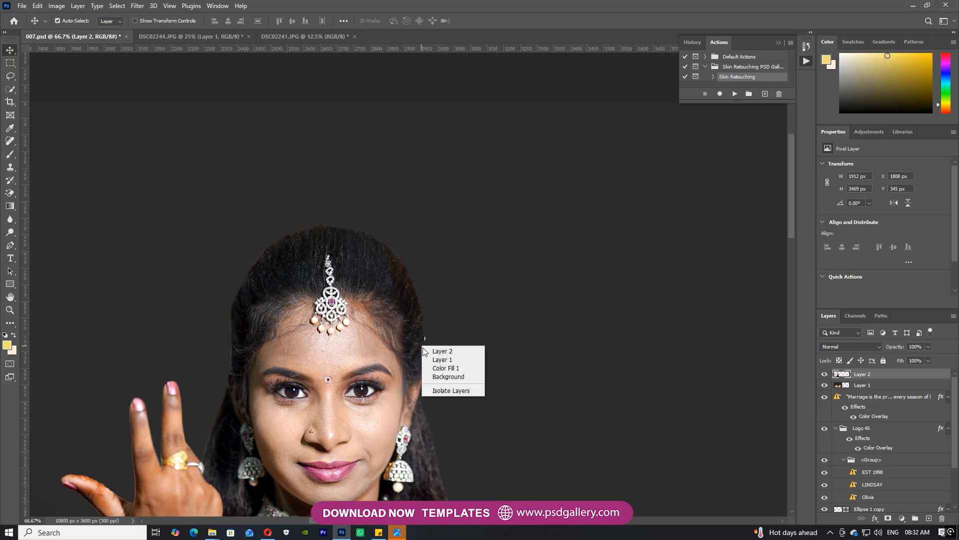
{"action": "left_click", "coordinate": [440, 359]}
{"action": "left_click_drag", "start_coordinate": [389, 359], "coordinate": [362, 290]}
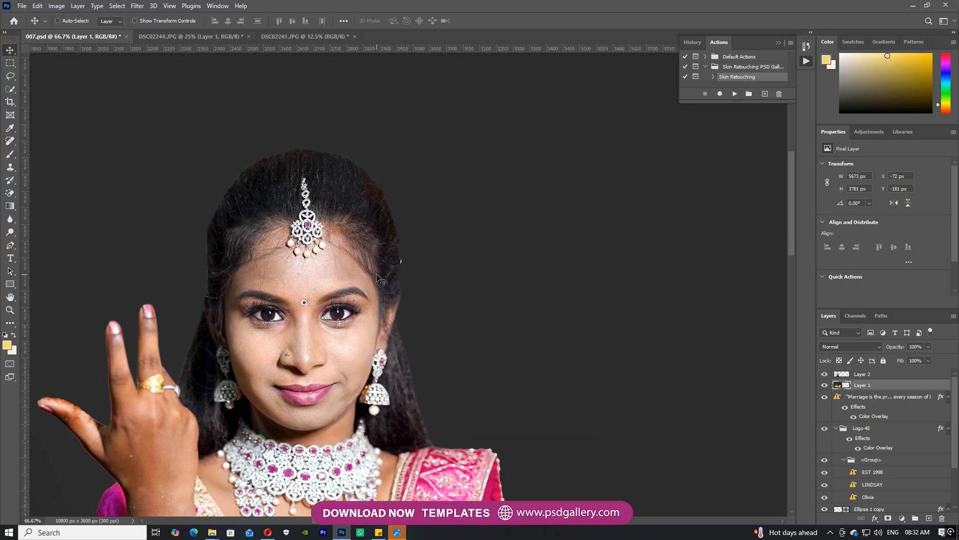
On Layer 2, outline the stray fringe beside the temple hair above the ear with a Pen path, delete it, and deselect.
{"action": "key", "text": "ctrl+plus"}
{"action": "right_click", "coordinate": [357, 256]}
{"action": "left_click", "coordinate": [374, 260]}
{"action": "key", "text": "p"}
{"action": "key", "text": "ctrl+plus"}
{"action": "key", "text": "ctrl+plus"}
{"action": "left_click", "coordinate": [421, 189]}
{"action": "left_click_drag", "start_coordinate": [413, 228], "coordinate": [403, 229]}
{"action": "left_click", "coordinate": [366, 222]}
{"action": "left_click_drag", "start_coordinate": [360, 194], "coordinate": [361, 189]}
{"action": "left_click_drag", "start_coordinate": [364, 142], "coordinate": [365, 127]}
{"action": "left_click_drag", "start_coordinate": [403, 92], "coordinate": [409, 91]}
{"action": "left_click", "coordinate": [449, 137]}
{"action": "key", "text": "ctrl+Return"}
{"action": "key", "text": "Delete"}
{"action": "key", "text": "ctrl+d"}
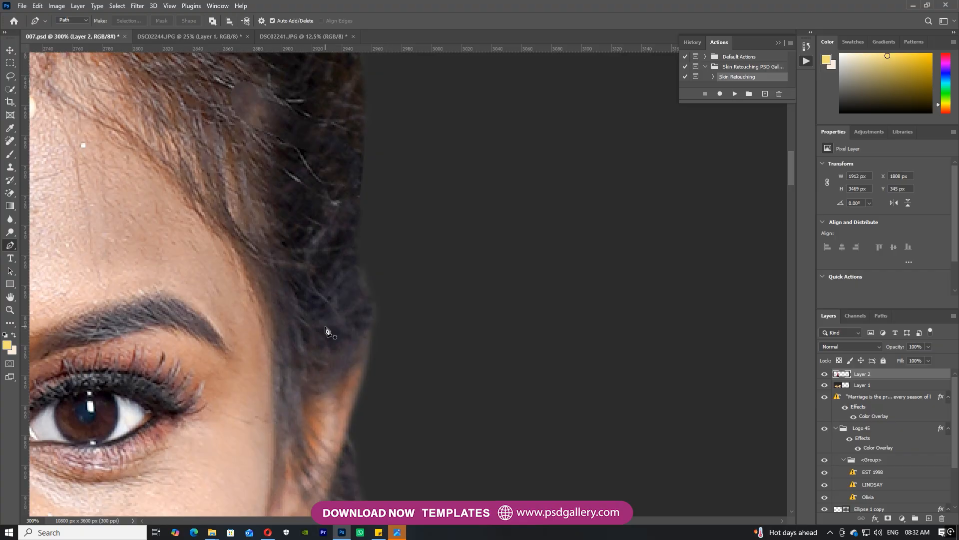
Remove the small blemishes and bumps on the forehead with the Content-Aware Spot Healing Brush.
{"action": "key", "text": "ctrl+minus"}
{"action": "left_click_drag", "start_coordinate": [238, 253], "coordinate": [308, 292]}
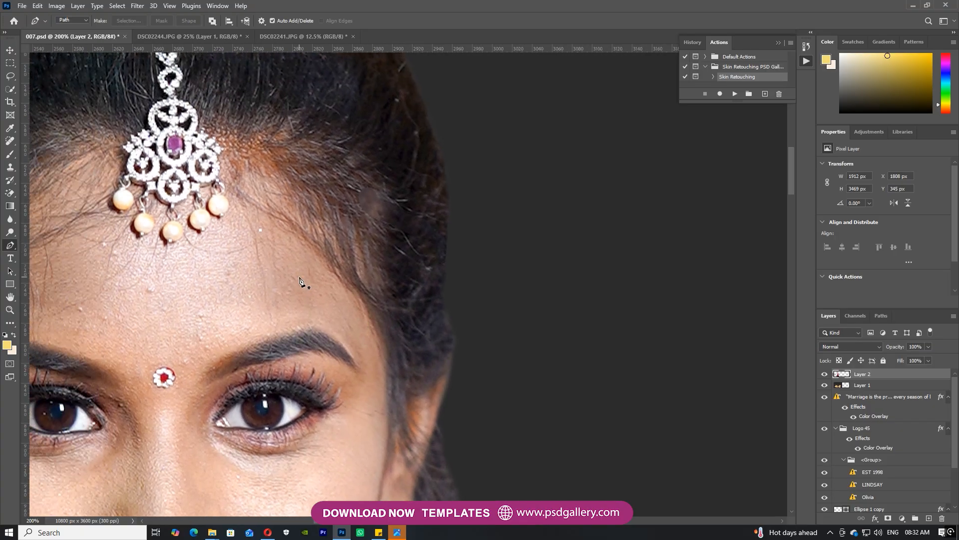
{"action": "key", "text": "j"}
{"action": "left_click", "coordinate": [154, 291]}
{"action": "left_click", "coordinate": [84, 313]}
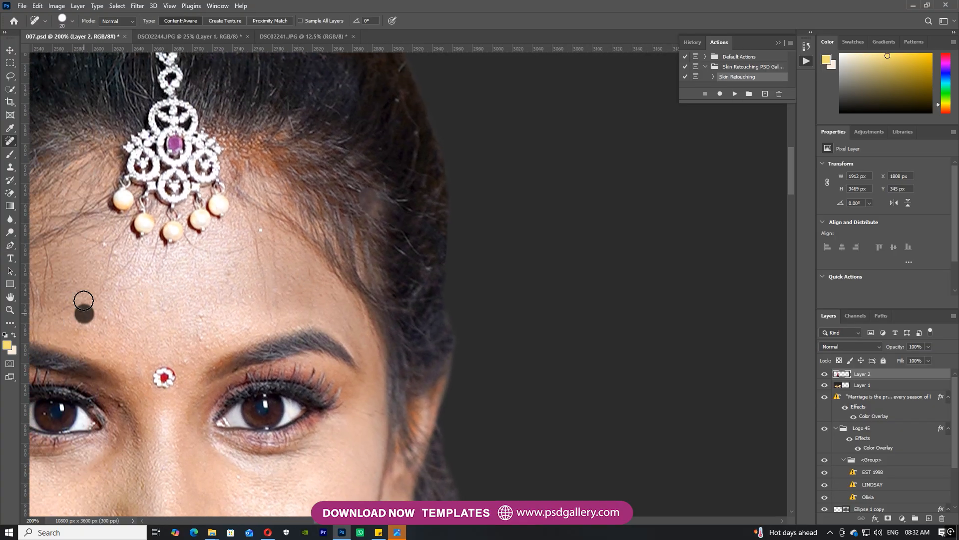
{"action": "left_click", "coordinate": [260, 229]}
{"action": "left_click", "coordinate": [205, 318]}
{"action": "left_click", "coordinate": [230, 274]}
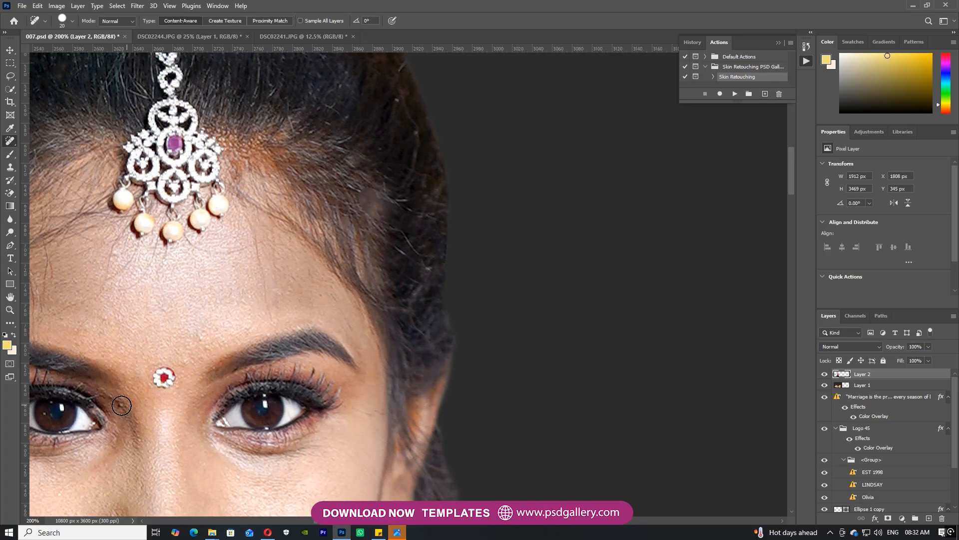
Examine the retouched cutout against the album background, from the head down to the lower skirt.
{"action": "key", "text": "ctrl+minus"}
{"action": "key", "text": "ctrl+minus"}
{"action": "key", "text": "ctrl+minus"}
{"action": "left_click_drag", "start_coordinate": [310, 426], "coordinate": [316, 360]}
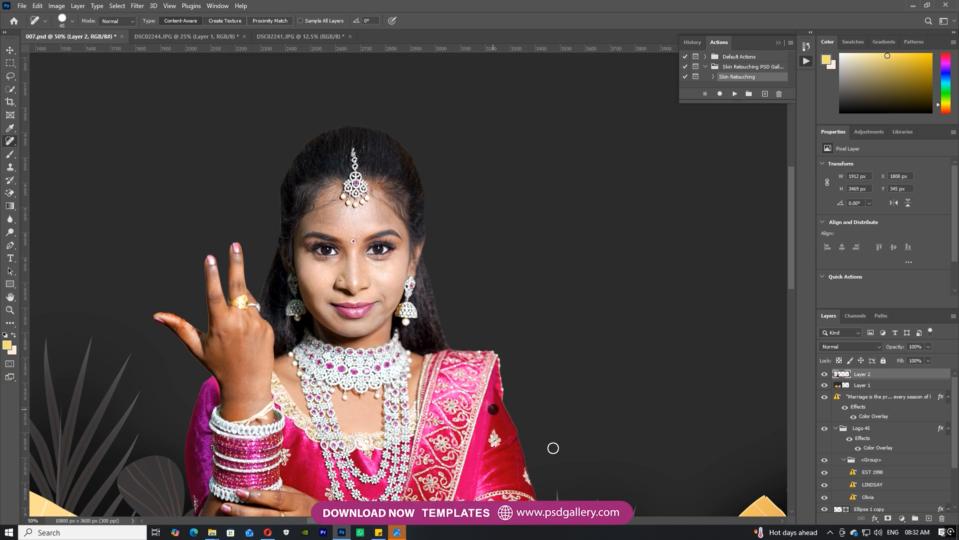
{"action": "key", "text": "ctrl+minus"}
{"action": "key", "text": "ctrl+minus"}
{"action": "left_click_drag", "start_coordinate": [408, 387], "coordinate": [412, 308]}
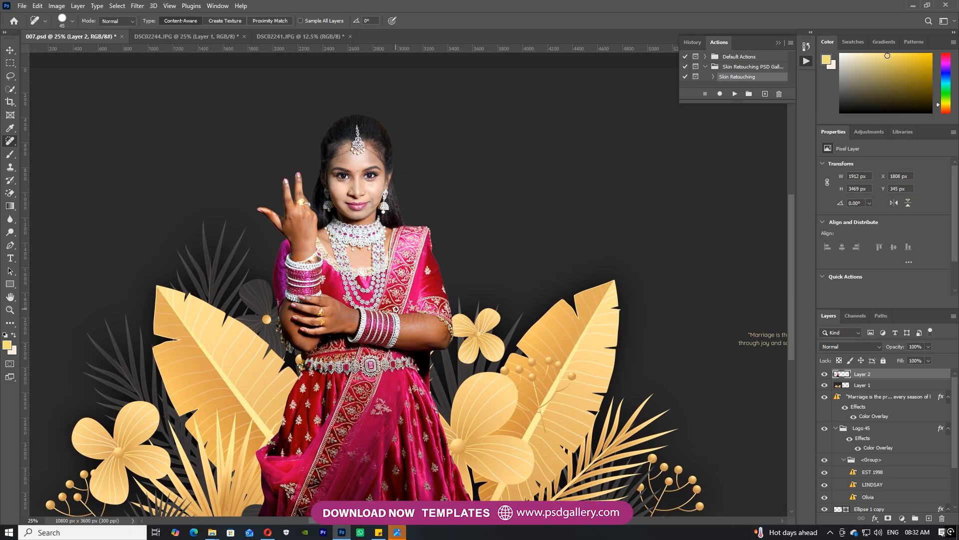
{"action": "key", "text": "v"}
{"action": "left_click", "coordinate": [10, 232]}
{"action": "left_click_drag", "start_coordinate": [324, 392], "coordinate": [316, 356]}
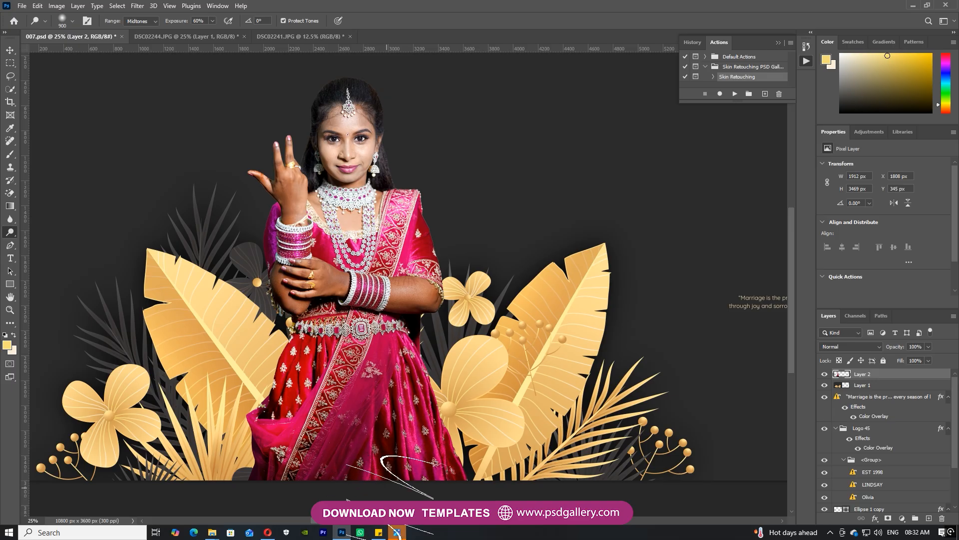
{"action": "scroll", "coordinate": [407, 390], "scroll_direction": "up", "scroll_amount": 3}
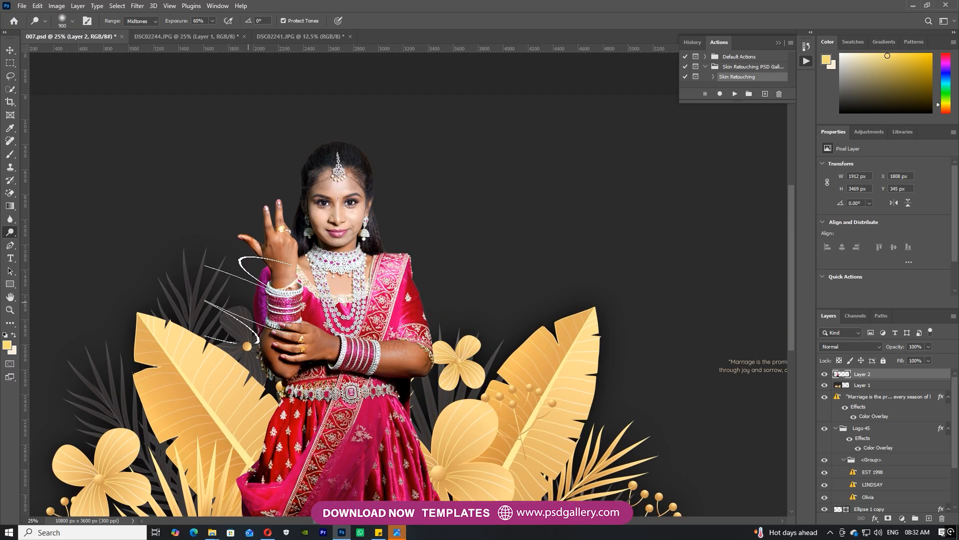
{"action": "left_click_drag", "start_coordinate": [385, 231], "coordinate": [369, 301]}
{"action": "key", "text": "v"}
{"action": "key", "text": "ctrl+plus"}
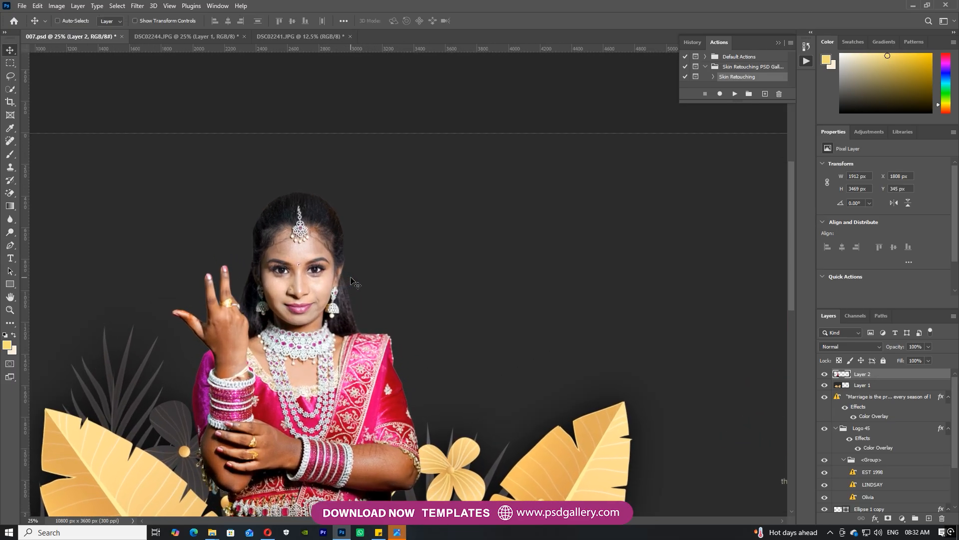
{"action": "right_click", "coordinate": [270, 268]}
{"action": "left_click", "coordinate": [267, 272]}
{"action": "left_click_drag", "start_coordinate": [247, 268], "coordinate": [385, 292]}
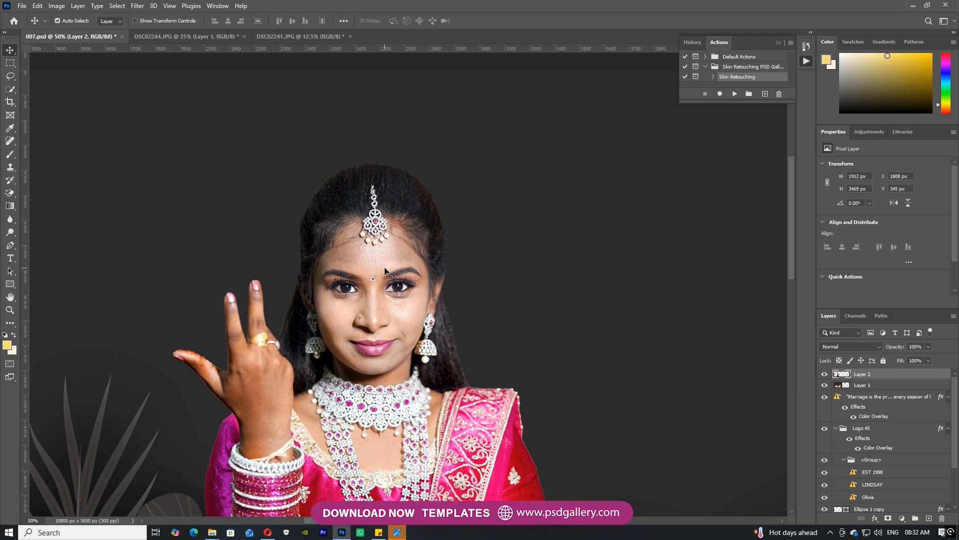
{"action": "right_click", "coordinate": [14, 235]}
{"action": "left_click", "coordinate": [48, 240]}
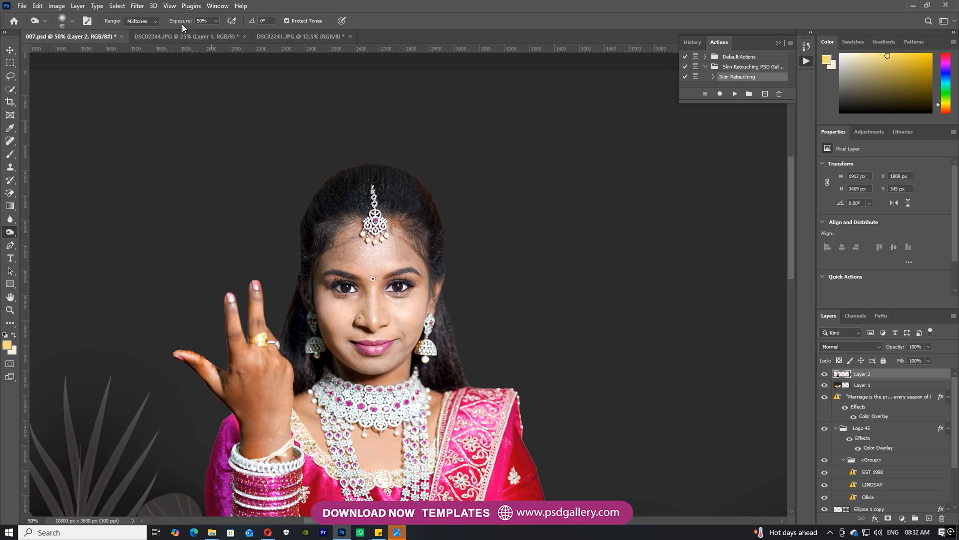
{"action": "key", "text": "bracketright"}
{"action": "key", "text": "bracketright"}
{"action": "key", "text": "bracketright"}
{"action": "key", "text": "bracketright"}
{"action": "key", "text": "bracketright"}
{"action": "key", "text": "bracketright"}
{"action": "key", "text": "bracketright"}
Trace a closed Pen path around the woman's hair, excluding the face, and make it a selection with a 2-pixel feather.
{"action": "key", "text": "p"}
{"action": "mouse_move", "coordinate": [493, 373]}
{"action": "left_mouse_down"}
{"action": "mouse_move", "coordinate": [486, 385]}
{"action": "mouse_move", "coordinate": [444, 388]}
{"action": "mouse_move", "coordinate": [429, 377]}
{"action": "left_mouse_up"}
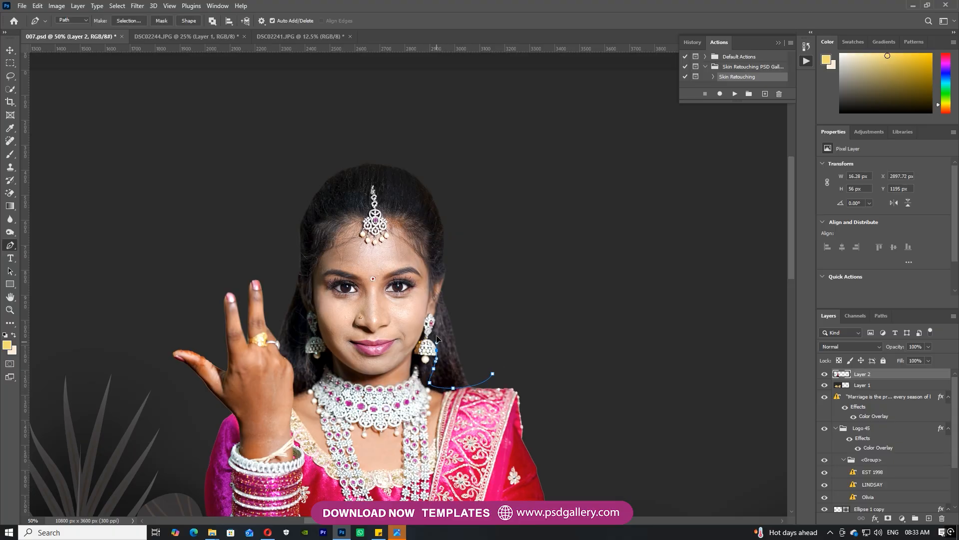
{"action": "left_click_drag", "start_coordinate": [411, 207], "coordinate": [407, 204]}
{"action": "left_click_drag", "start_coordinate": [387, 201], "coordinate": [367, 172]}
{"action": "left_click_drag", "start_coordinate": [349, 185], "coordinate": [341, 201]}
{"action": "left_click_drag", "start_coordinate": [330, 219], "coordinate": [326, 228]}
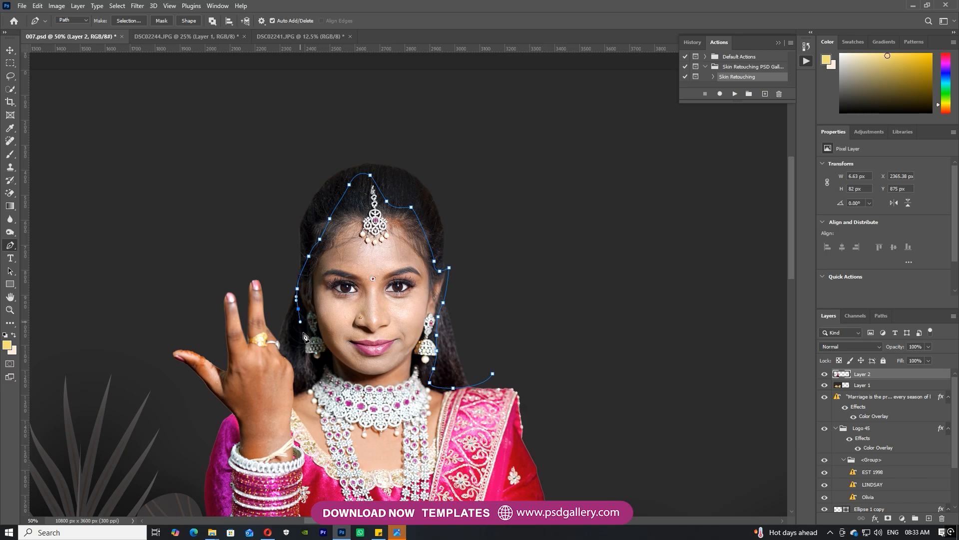
{"action": "left_click_drag", "start_coordinate": [310, 378], "coordinate": [283, 346]}
{"action": "left_click_drag", "start_coordinate": [283, 234], "coordinate": [286, 220]}
{"action": "left_click_drag", "start_coordinate": [301, 160], "coordinate": [311, 146]}
{"action": "left_click_drag", "start_coordinate": [393, 117], "coordinate": [411, 117]}
{"action": "left_click", "coordinate": [128, 21]}
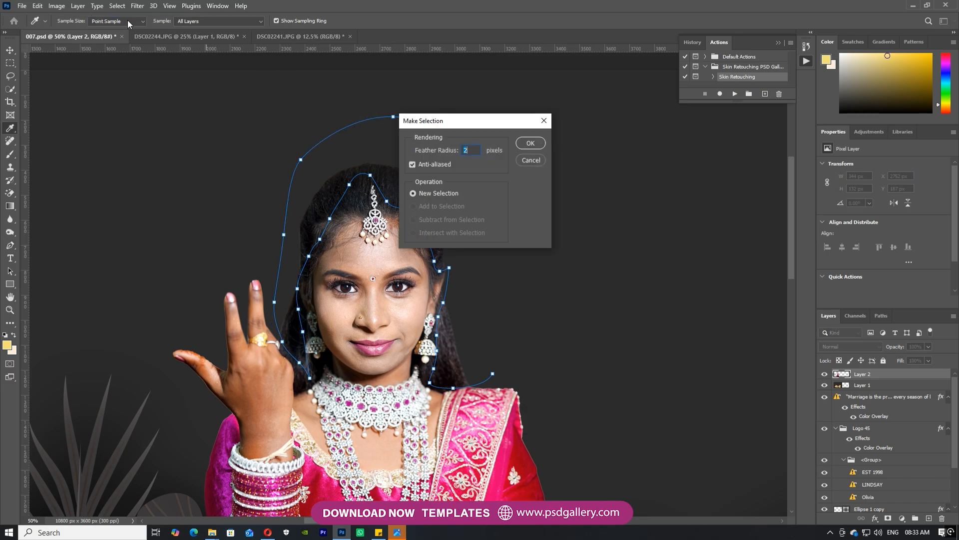
{"action": "key", "text": "Return"}
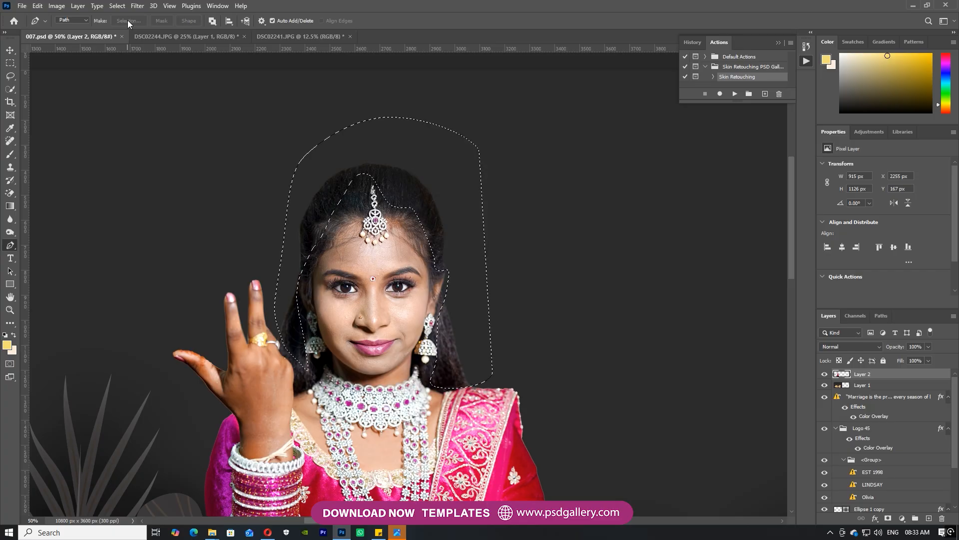
Darken the selected hair with Hue/Saturation at Lightness -26, and deselect.
{"action": "key", "text": "ctrl+u"}
{"action": "left_click_drag", "start_coordinate": [633, 244], "coordinate": [622, 245]}
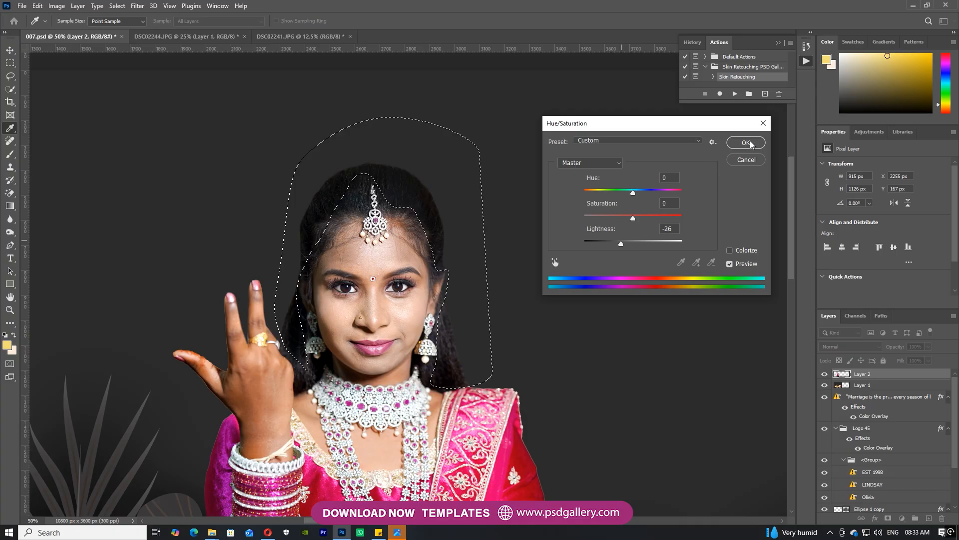
{"action": "key", "text": "Return"}
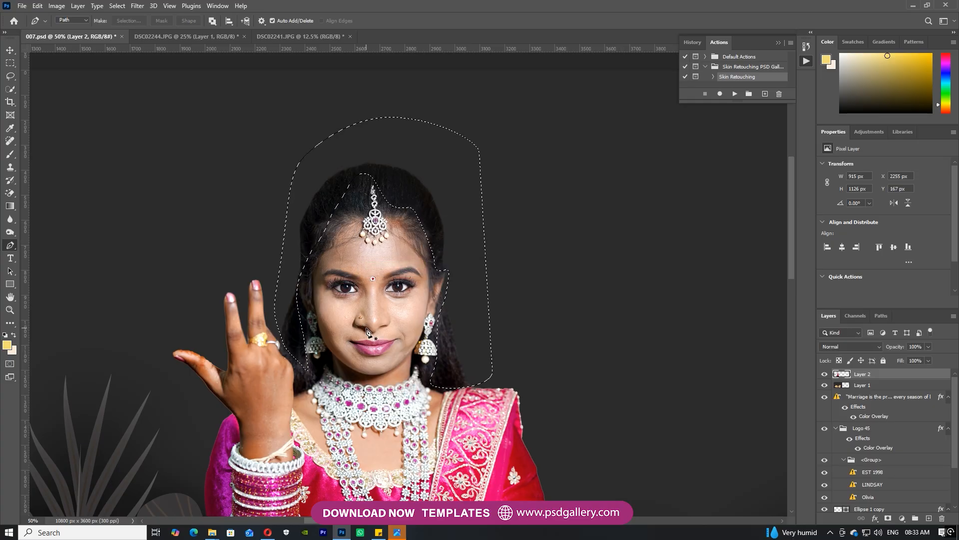
{"action": "key", "text": "ctrl+minus"}
{"action": "key", "text": "ctrl+d"}
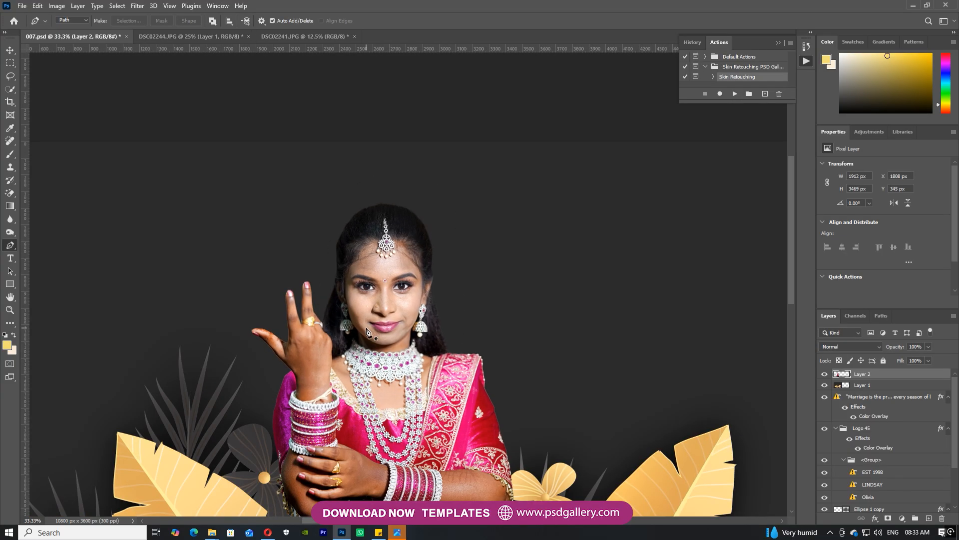
{"action": "key", "text": "ctrl+minus"}
{"action": "scroll", "coordinate": [372, 290], "scroll_direction": "down", "scroll_amount": 3}
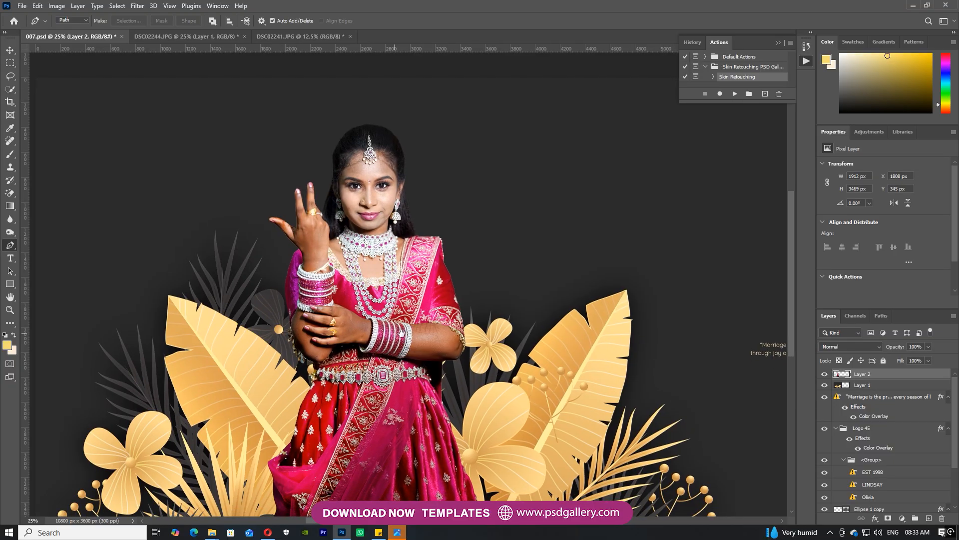
{"action": "left_click_drag", "start_coordinate": [402, 334], "coordinate": [334, 326]}
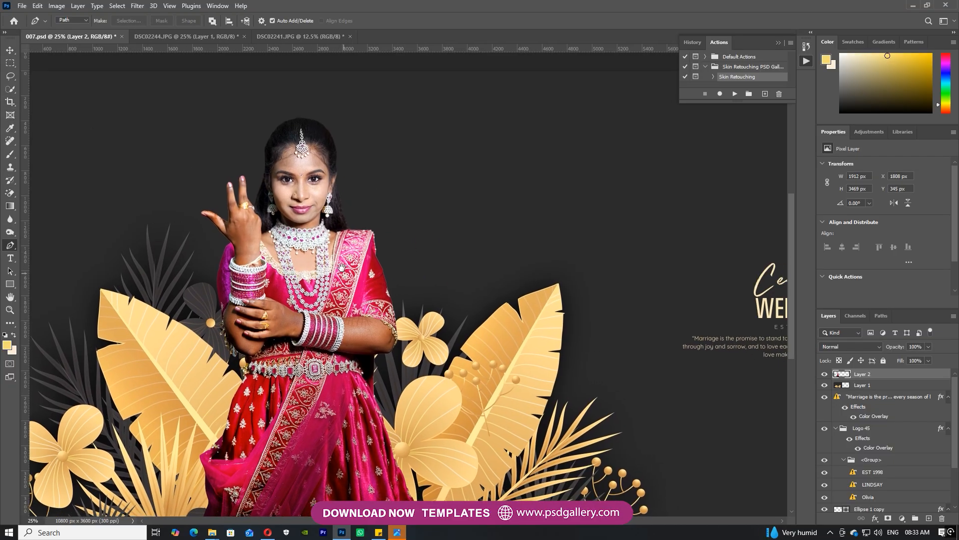
{"action": "scroll", "coordinate": [338, 273], "scroll_direction": "up", "scroll_amount": 3}
{"action": "left_click", "coordinate": [12, 89]}
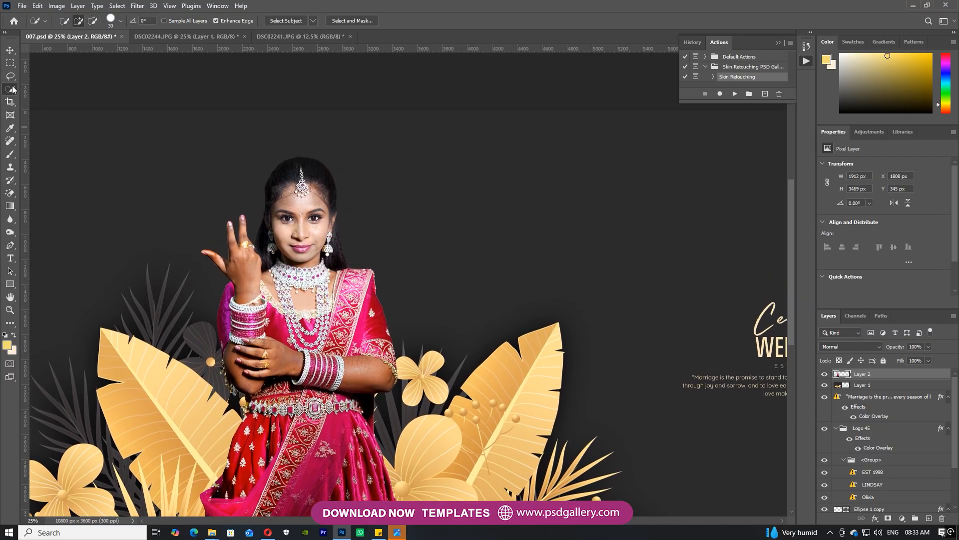
{"action": "key", "text": "v"}
{"action": "left_click_drag", "start_coordinate": [292, 271], "coordinate": [320, 308]}
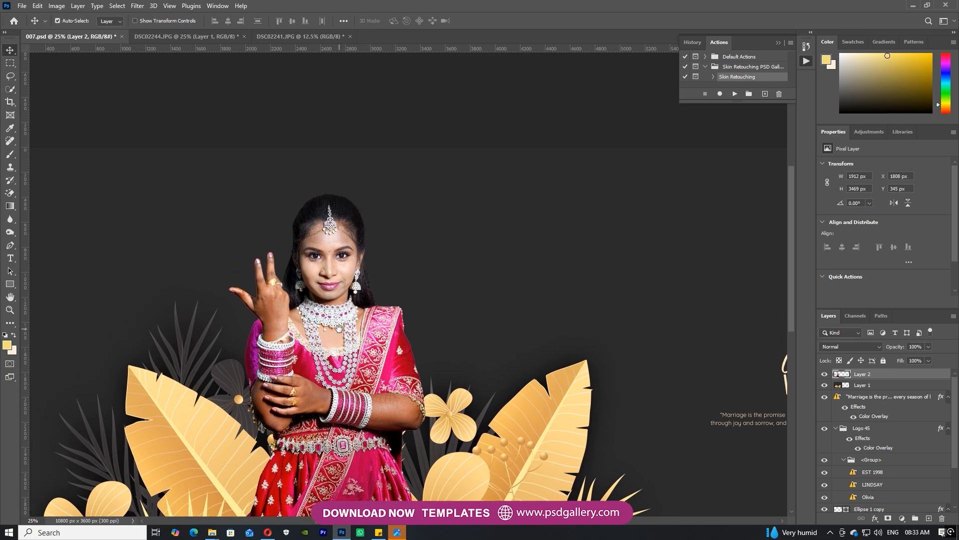
Select the woman's face and hair on Layer 2 with the Quick Selection tool.
{"action": "key", "text": "ctrl+plus"}
{"action": "key", "text": "ctrl+plus"}
{"action": "left_click_drag", "start_coordinate": [270, 263], "coordinate": [374, 280]}
{"action": "right_click", "coordinate": [365, 252]}
{"action": "left_click", "coordinate": [372, 257]}
{"action": "left_click", "coordinate": [6, 91]}
{"action": "mouse_move", "coordinate": [312, 173]}
{"action": "left_mouse_down"}
{"action": "mouse_move", "coordinate": [339, 325]}
{"action": "mouse_move", "coordinate": [394, 426]}
{"action": "mouse_move", "coordinate": [411, 391]}
{"action": "mouse_move", "coordinate": [409, 330]}
{"action": "left_mouse_up"}
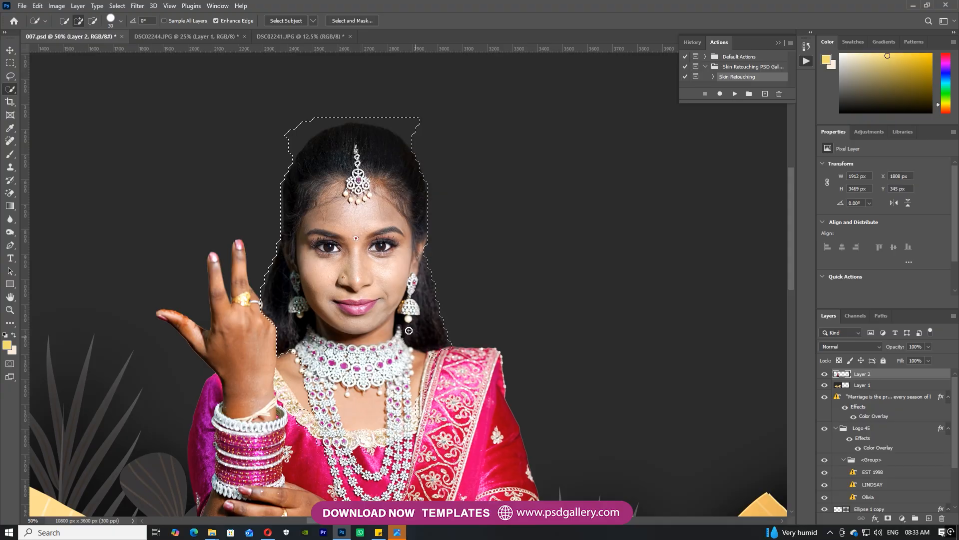
Raise the saturation of the selected face and hair to +10 with Hue/Saturation, and deselect.
{"action": "key", "text": "ctrl+u"}
{"action": "left_click_drag", "start_coordinate": [633, 216], "coordinate": [639, 216]}
{"action": "left_click", "coordinate": [731, 265]}
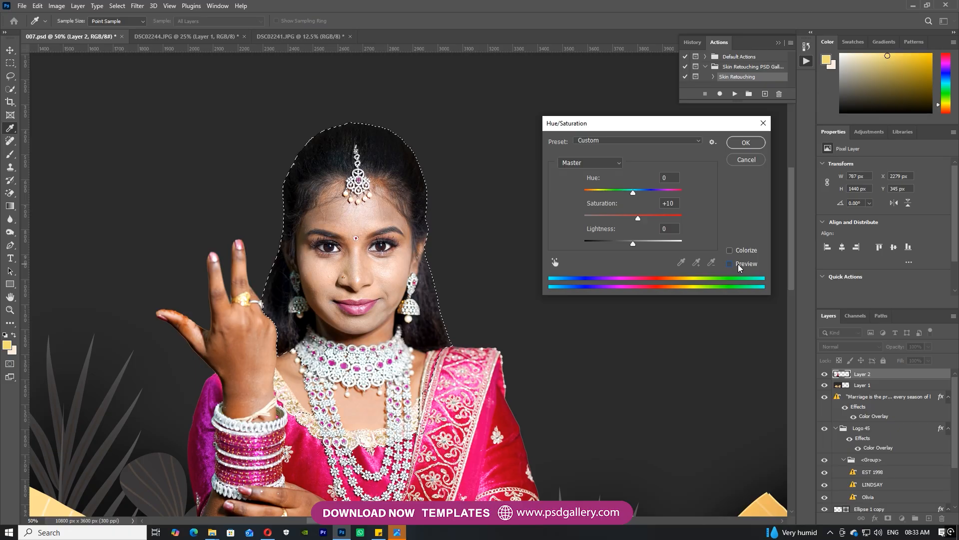
{"action": "left_click", "coordinate": [746, 143]}
{"action": "key", "text": "ctrl+d"}
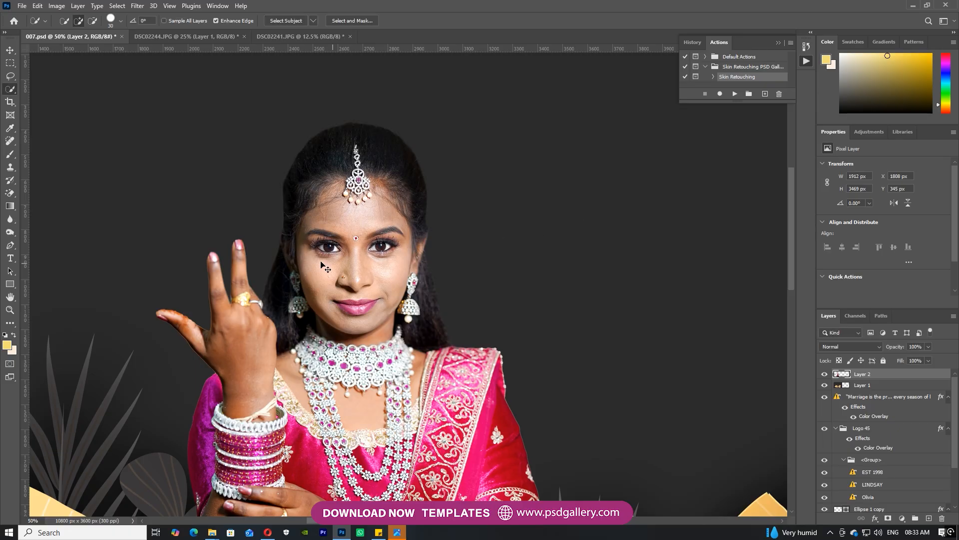
Run the Skin Retouching action on Layer 2 with a High Pass radius of 9.0 pixels and a Gaussian Blur radius of 2.6 pixels.
{"action": "key", "text": "v"}
{"action": "right_click", "coordinate": [332, 258]}
{"action": "left_click", "coordinate": [334, 259]}
{"action": "key", "text": "ctrl+plus"}
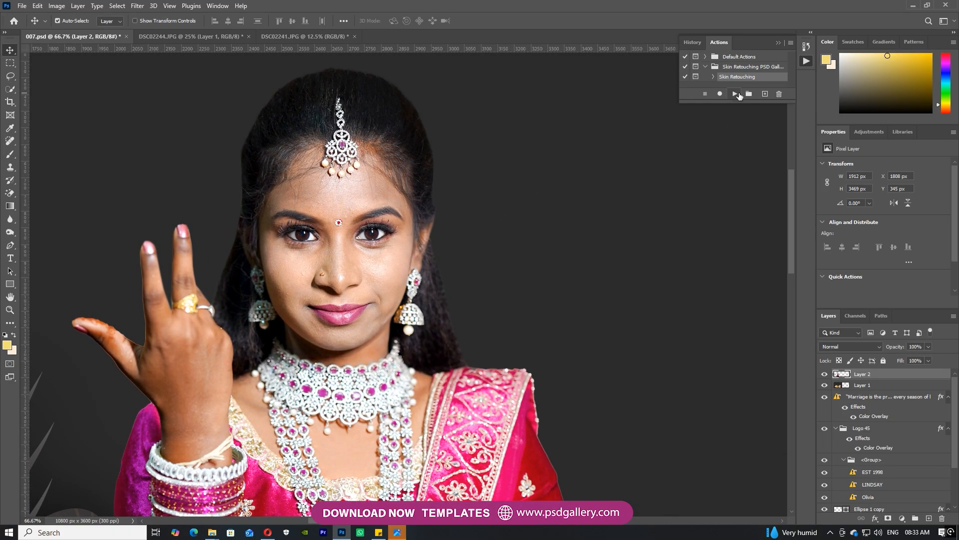
{"action": "left_click", "coordinate": [735, 93]}
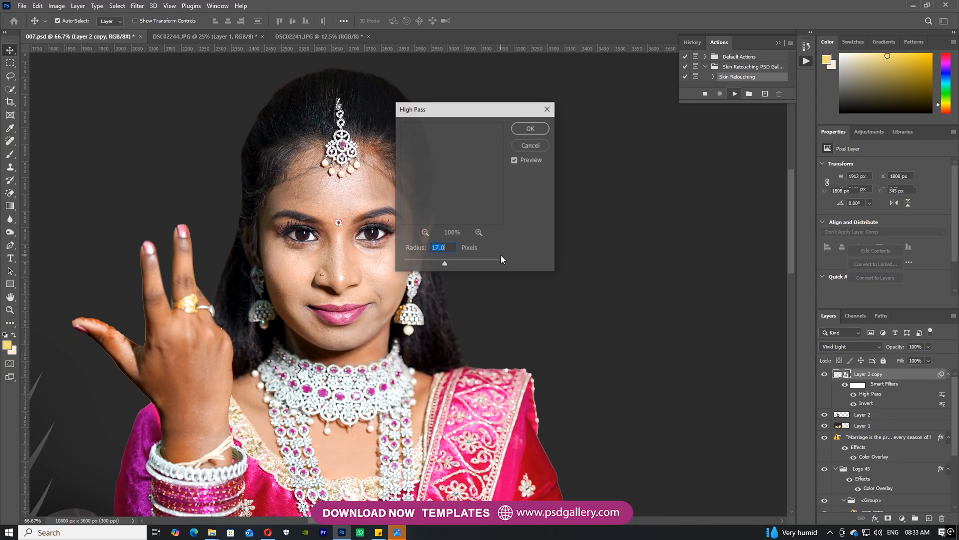
{"action": "left_click_drag", "start_coordinate": [430, 267], "coordinate": [440, 262]}
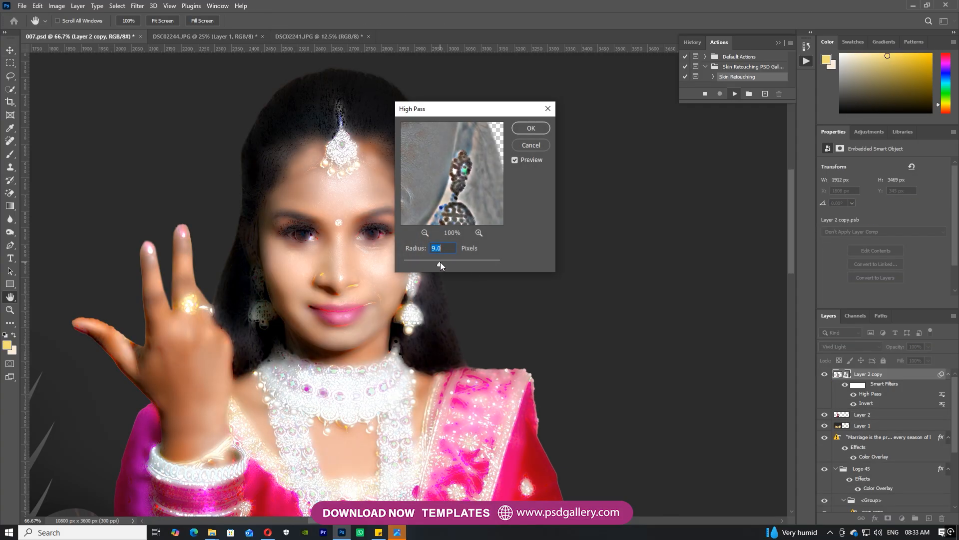
{"action": "left_click", "coordinate": [531, 128]}
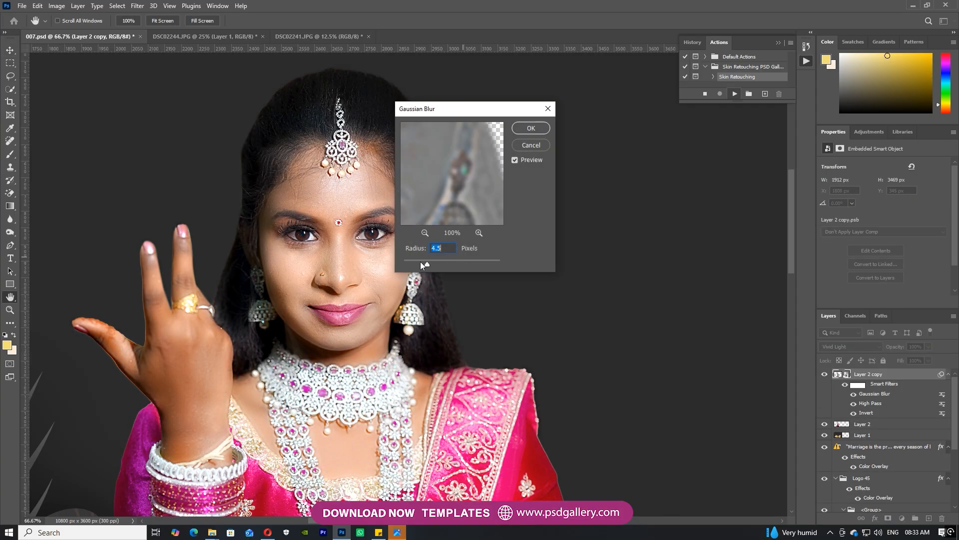
{"action": "left_click", "coordinate": [418, 262]}
{"action": "left_click", "coordinate": [411, 262]}
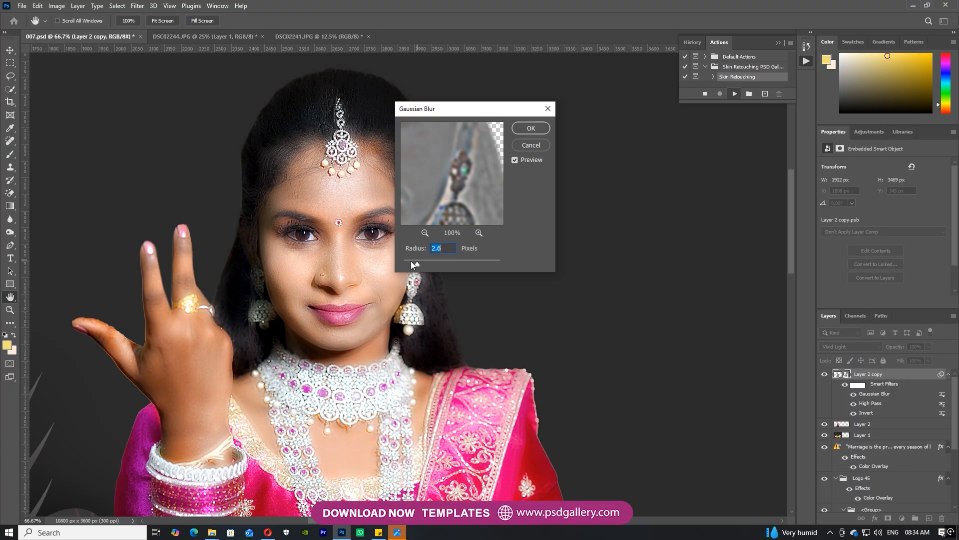
{"action": "left_click", "coordinate": [526, 130]}
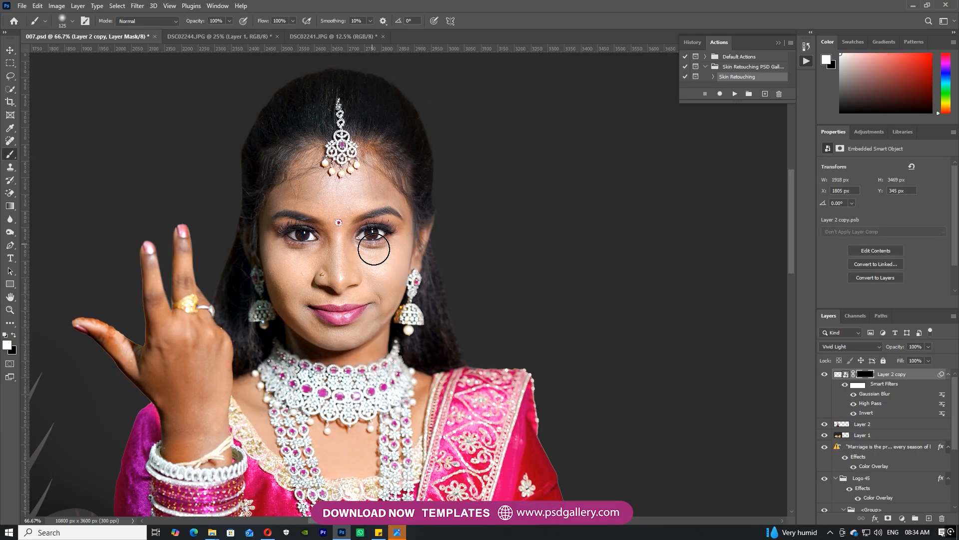
Paint white on the Layer 2 copy mask over the woman's cheeks, forehead and chin to apply the skin smoothing, varying the brush size.
{"action": "key", "text": "bracketleft"}
{"action": "key", "text": "bracketleft"}
{"action": "key", "text": "bracketleft"}
{"action": "key", "text": "bracketleft"}
{"action": "key", "text": "bracketleft"}
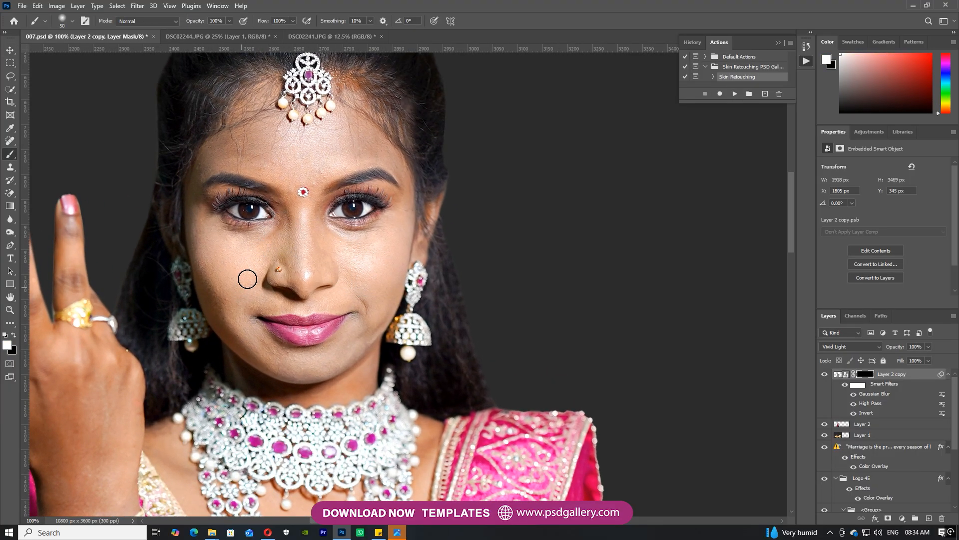
{"action": "key", "text": "bracketright"}
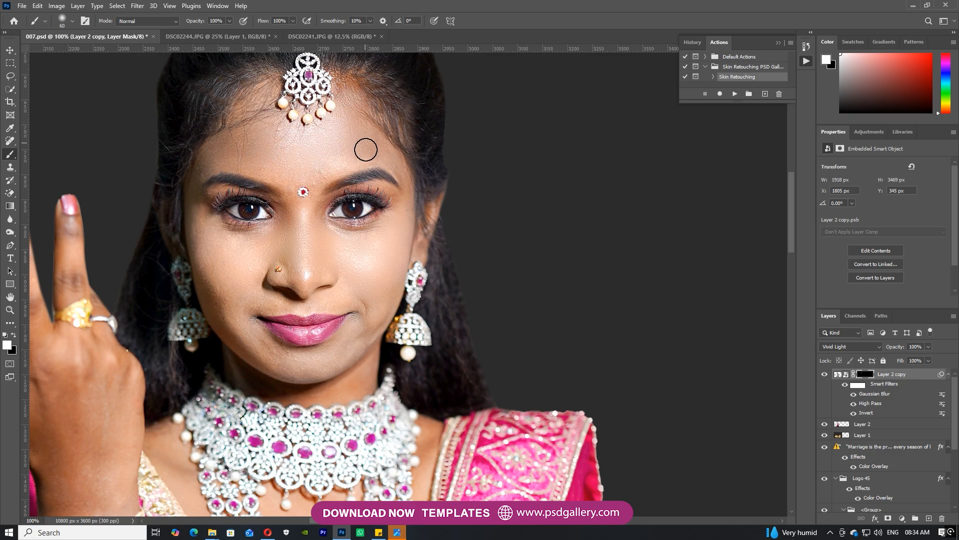
{"action": "key", "text": "bracketleft"}
{"action": "key", "text": "bracketleft"}
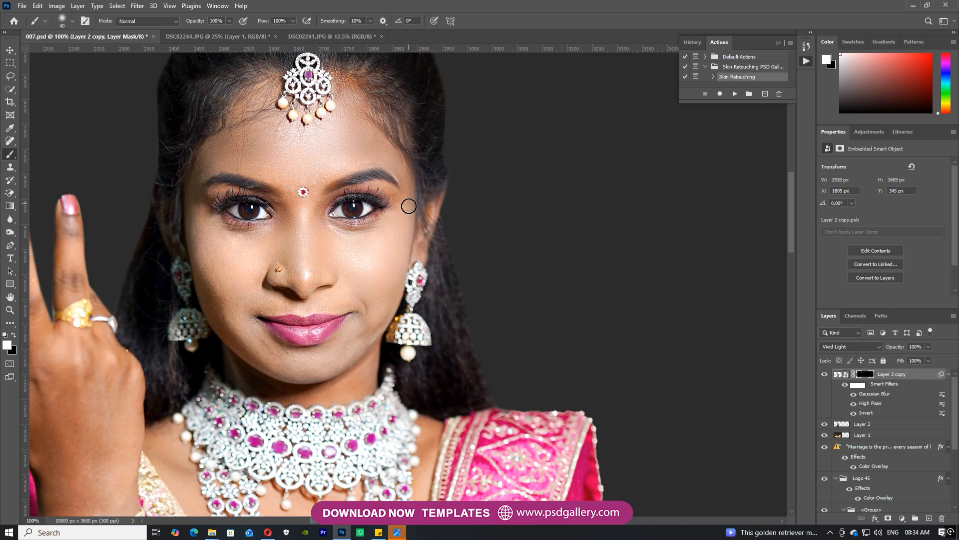
{"action": "key", "text": "bracketleft"}
{"action": "key", "text": "bracketright"}
{"action": "key", "text": "bracketright"}
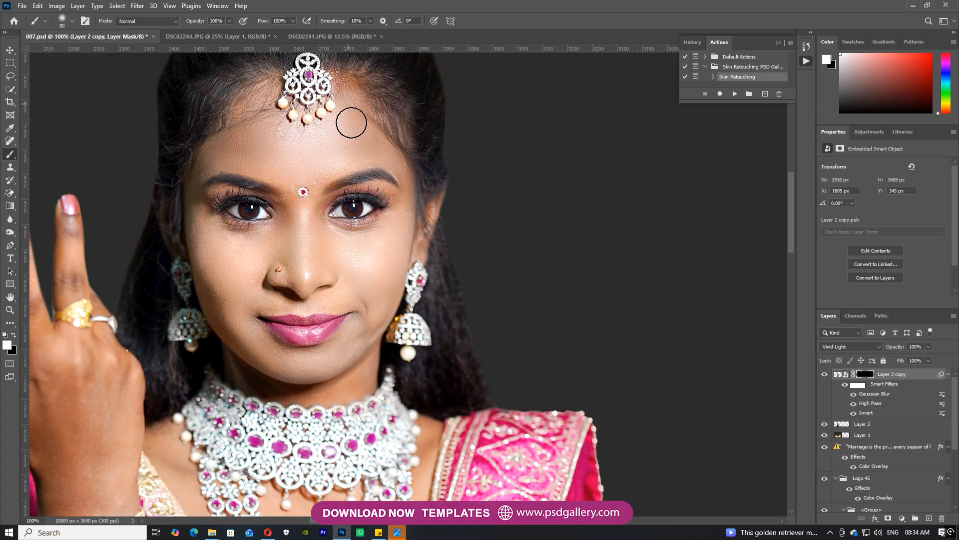
{"action": "key", "text": "bracketleft"}
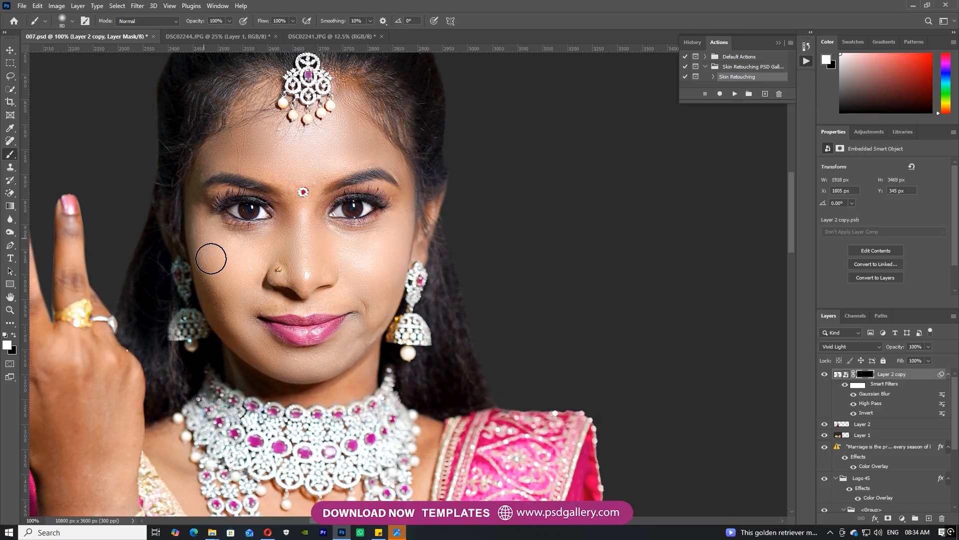
{"action": "left_click_drag", "start_coordinate": [240, 345], "coordinate": [251, 287]}
{"action": "key", "text": "bracketleft"}
{"action": "key", "text": "bracketleft"}
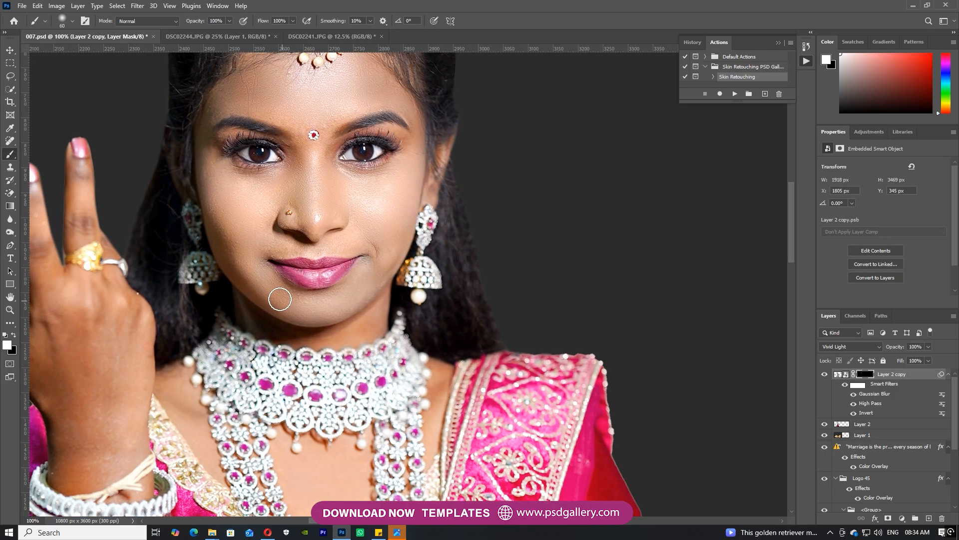
Paint the smoothing into the skin of the woman's chest and raised hand on the Layer 2 copy mask.
{"action": "left_click_drag", "start_coordinate": [320, 397], "coordinate": [335, 313]}
{"action": "key", "text": "bracketright"}
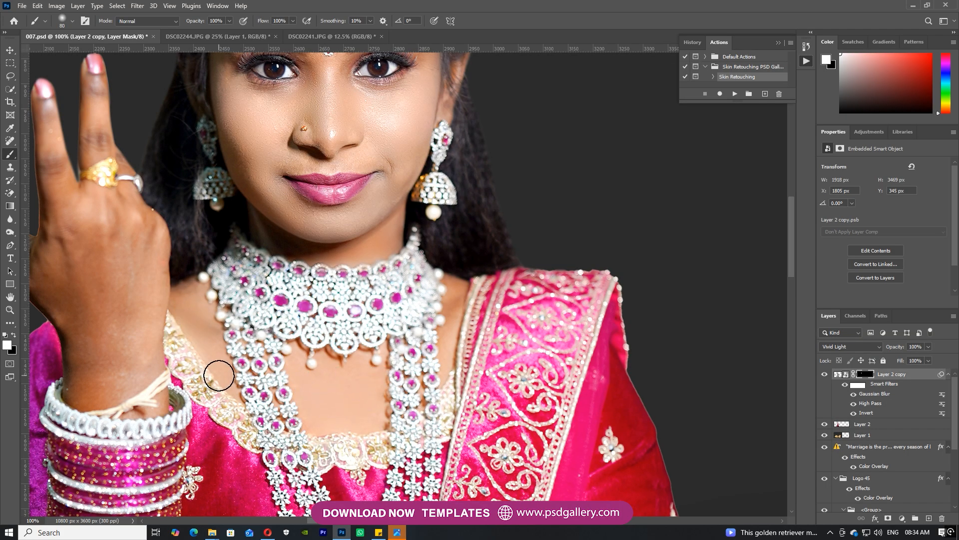
{"action": "left_click_drag", "start_coordinate": [98, 277], "coordinate": [189, 298]}
{"action": "key", "text": "bracketright"}
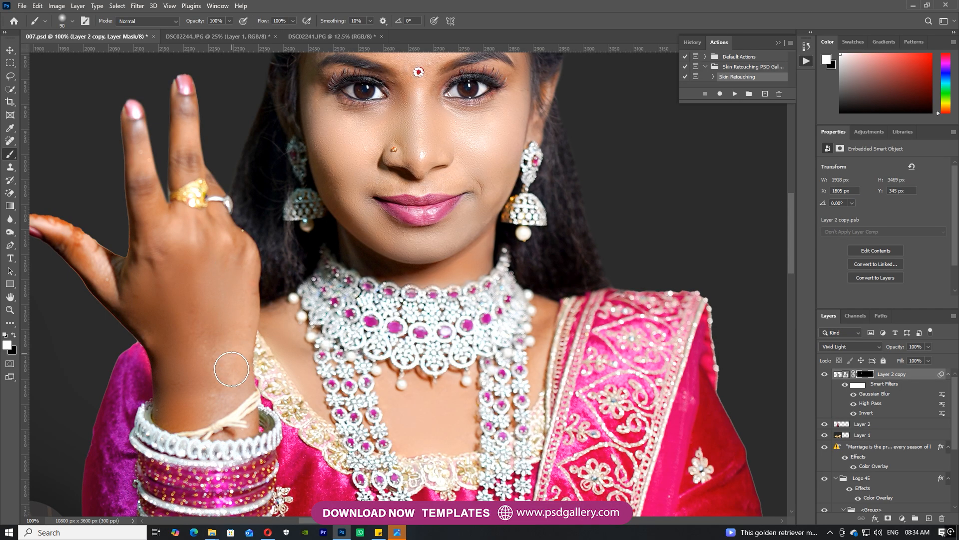
Paint the skin smoothing over the woman's folded hand and forearms on the Layer 2 copy mask with a brush of about 150 px.
{"action": "key", "text": "ctrl+minus"}
{"action": "key", "text": "ctrl+minus"}
{"action": "left_click_drag", "start_coordinate": [361, 340], "coordinate": [295, 225]}
{"action": "key", "text": "bracketright"}
{"action": "key", "text": "bracketright"}
{"action": "key", "text": "bracketright"}
{"action": "key", "text": "bracketright"}
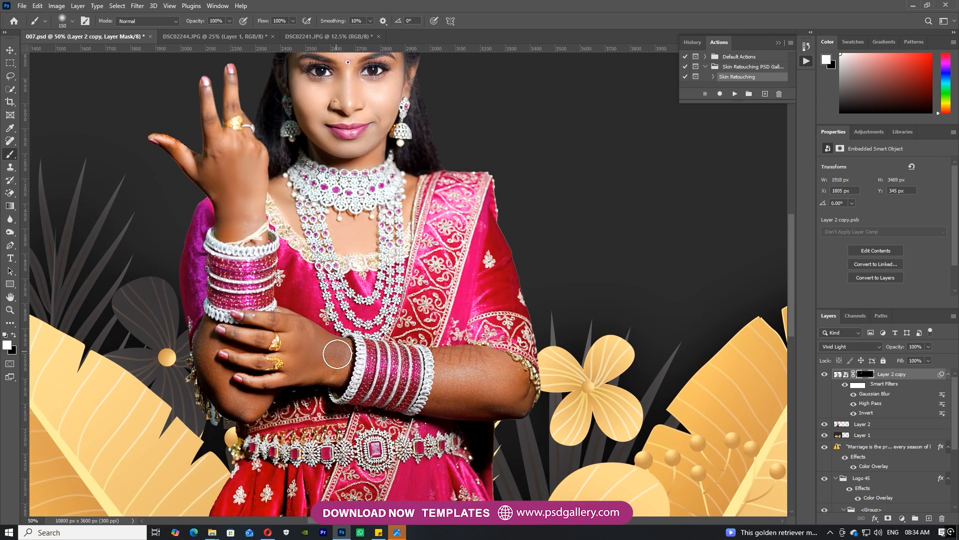
{"action": "key", "text": "bracketright"}
{"action": "key", "text": "bracketright"}
{"action": "key", "text": "bracketleft"}
{"action": "key", "text": "bracketleft"}
{"action": "key", "text": "bracketleft"}
Merge the skin-retouching layer Layer 2 copy with the portrait on Layer 2.
{"action": "key", "text": "ctrl+minus"}
{"action": "key", "text": "ctrl+minus"}
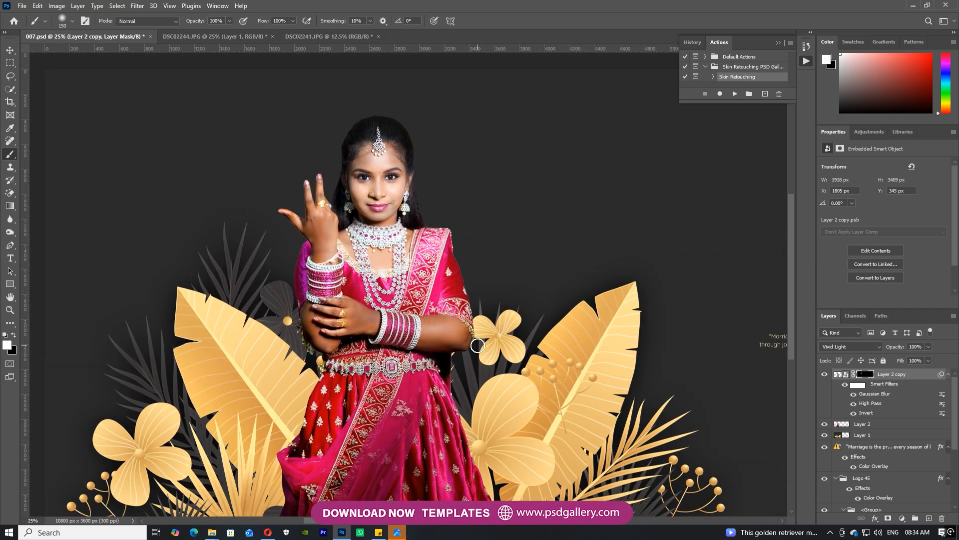
{"action": "left_click_drag", "start_coordinate": [453, 294], "coordinate": [418, 318]}
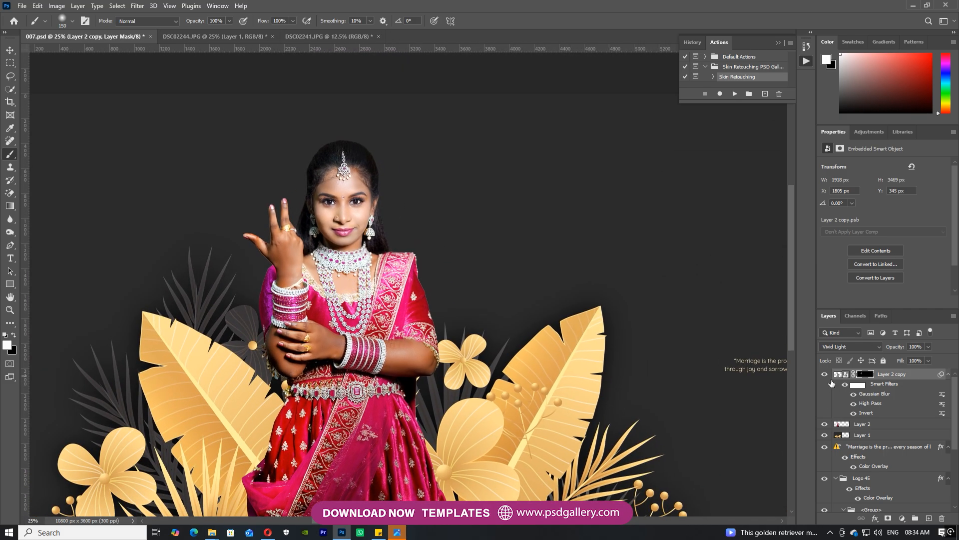
{"action": "right_click", "coordinate": [865, 425]}
{"action": "left_click", "coordinate": [780, 394]}
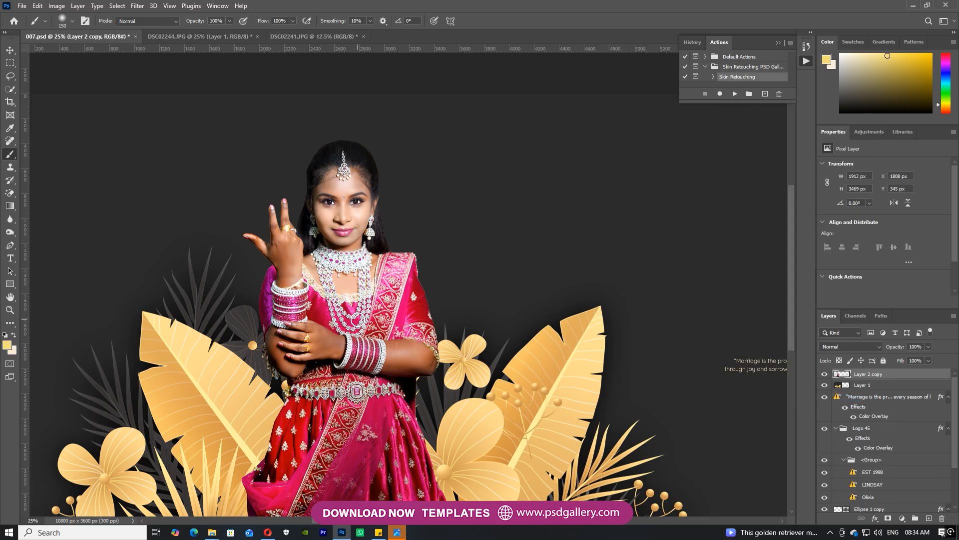
Quick-select the woman's hands and arms, brighten them with Levels at midtones 1.32 and white point 224, and deselect.
{"action": "left_click", "coordinate": [10, 89]}
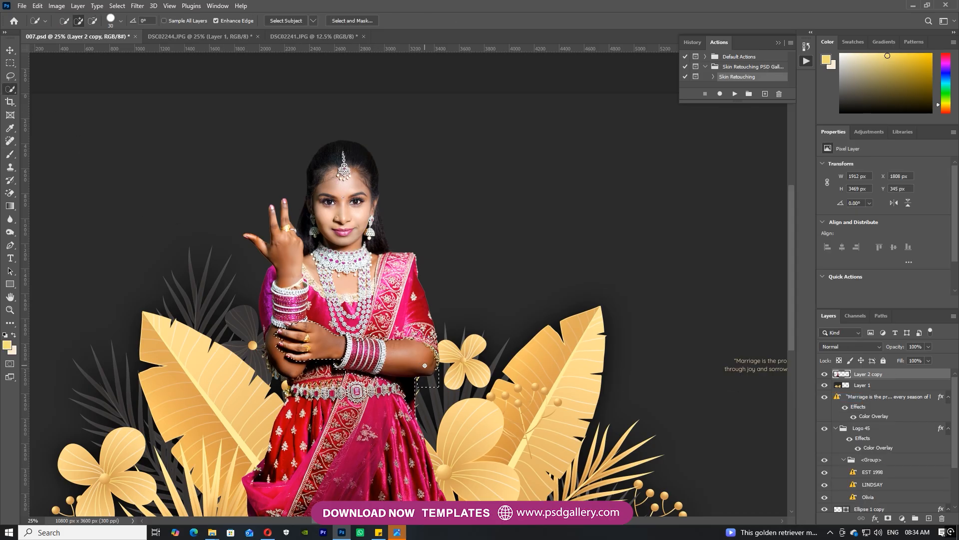
{"action": "mouse_move", "coordinate": [286, 248]}
{"action": "left_mouse_down"}
{"action": "mouse_move", "coordinate": [274, 298]}
{"action": "mouse_move", "coordinate": [282, 356]}
{"action": "left_mouse_up"}
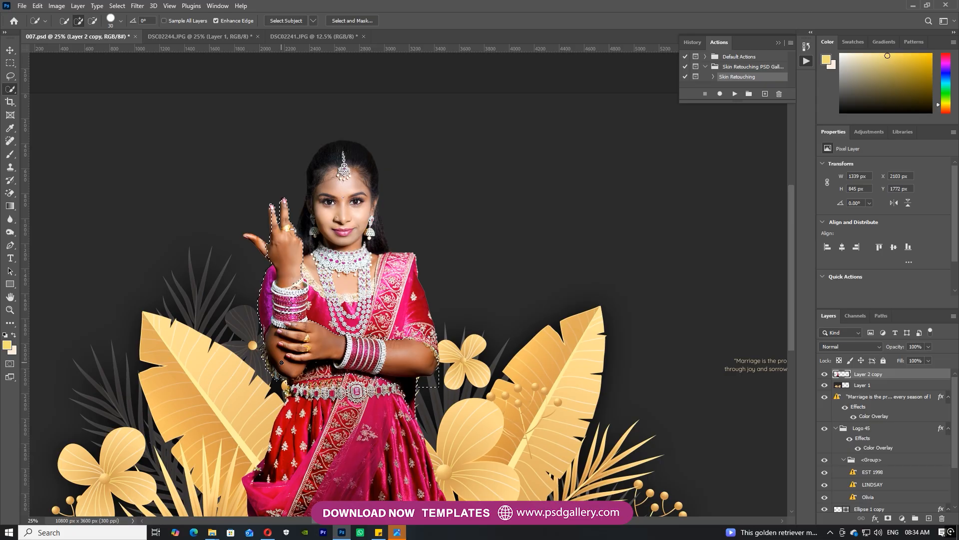
{"action": "key", "text": "ctrl+l"}
{"action": "left_click_drag", "start_coordinate": [734, 248], "coordinate": [730, 249]}
{"action": "left_click_drag", "start_coordinate": [798, 249], "coordinate": [785, 250]}
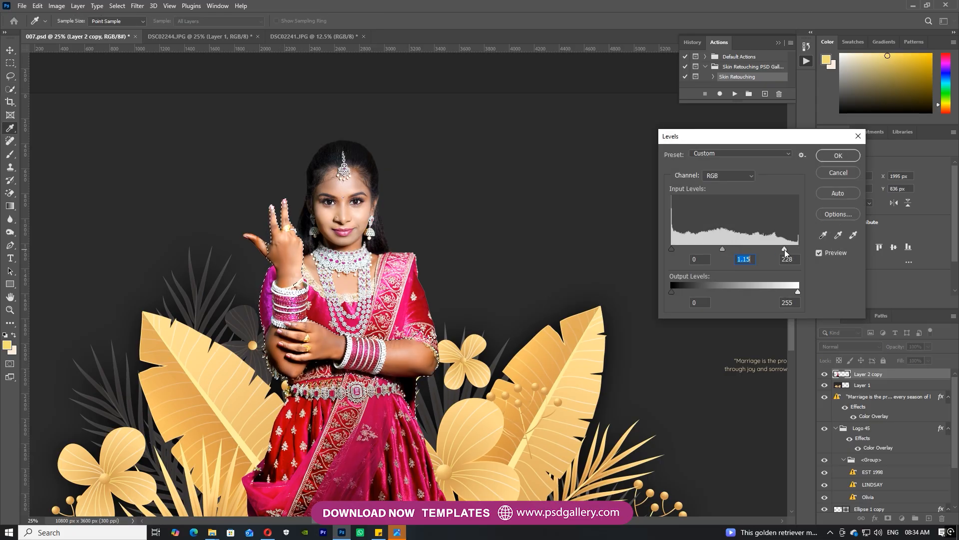
{"action": "left_click_drag", "start_coordinate": [718, 249], "coordinate": [717, 247]}
{"action": "left_click_drag", "start_coordinate": [783, 249], "coordinate": [782, 248]}
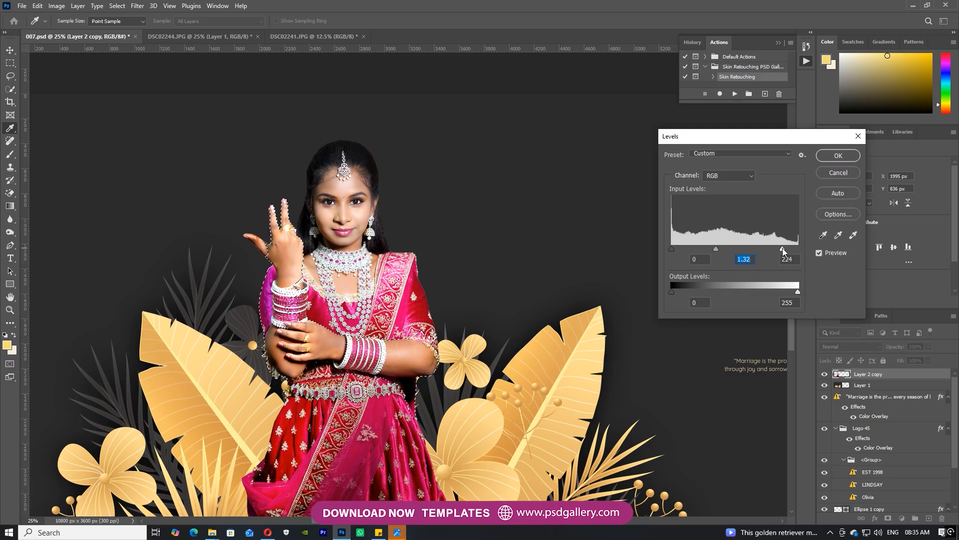
{"action": "left_click", "coordinate": [819, 254]}
{"action": "left_click", "coordinate": [819, 254]}
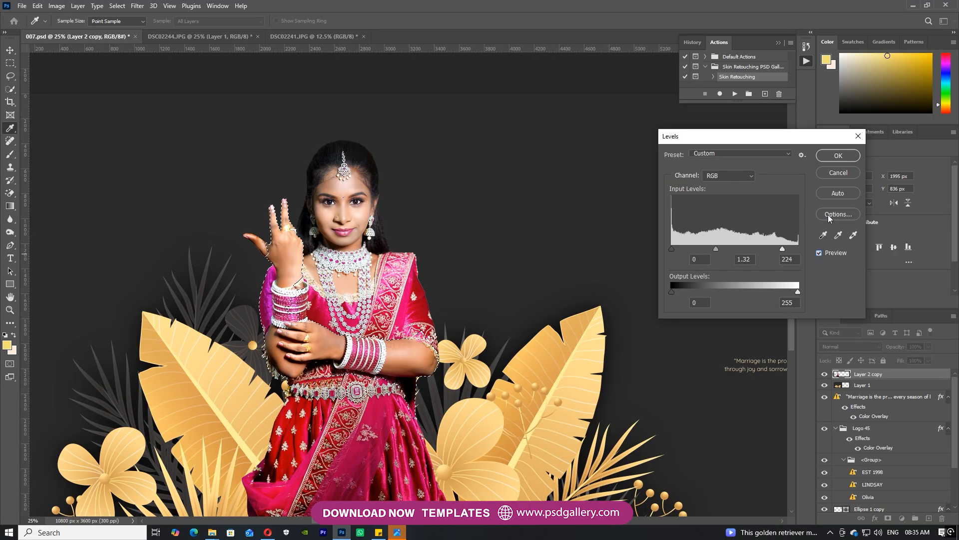
{"action": "left_click", "coordinate": [847, 155]}
{"action": "key", "text": "ctrl+d"}
Brighten the woman's skirt with the Dodge tool set to Midtones at 60% exposure and a 900 px brush.
{"action": "key", "text": "ctrl+minus"}
{"action": "key", "text": "ctrl+minus"}
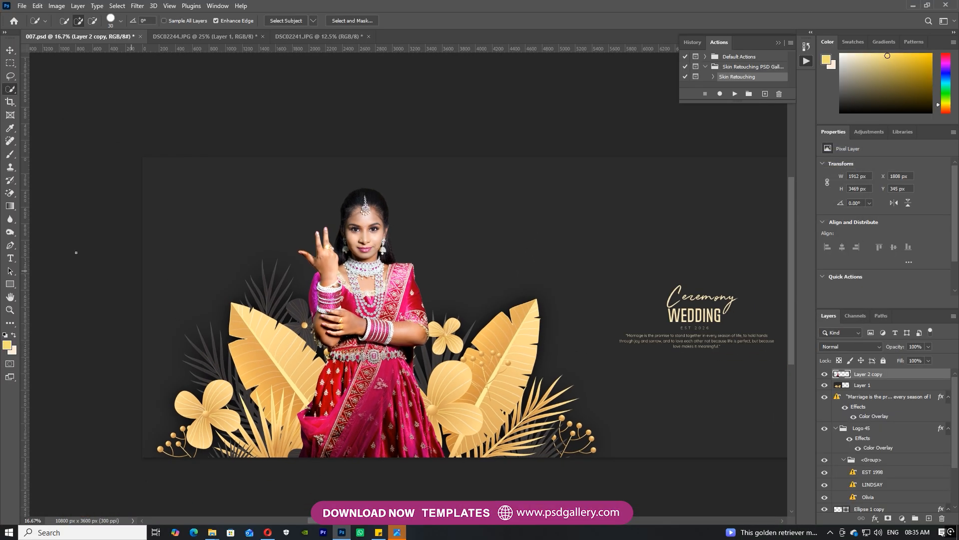
{"action": "left_click", "coordinate": [10, 232]}
{"action": "left_click", "coordinate": [40, 232]}
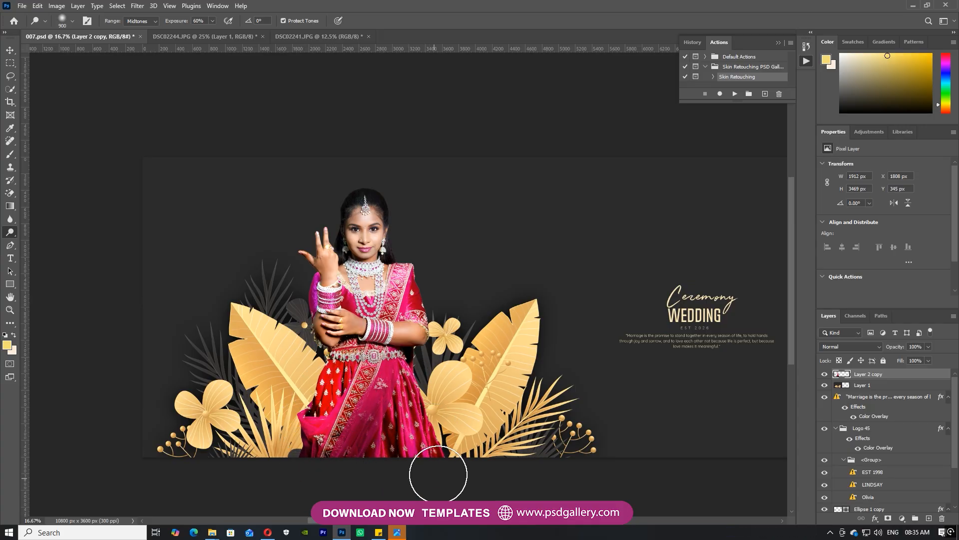
{"action": "key", "text": "ctrl+plus"}
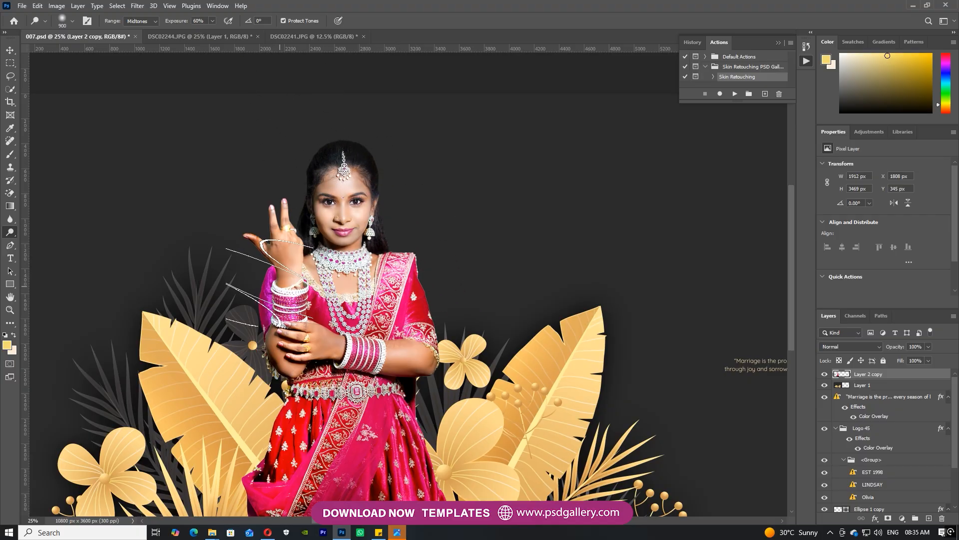
Scale the woman's portrait down to about 1849 × 3355 px and reposition it between the golden leaves.
{"action": "key", "text": "ctrl+minus"}
{"action": "key", "text": "ctrl+minus"}
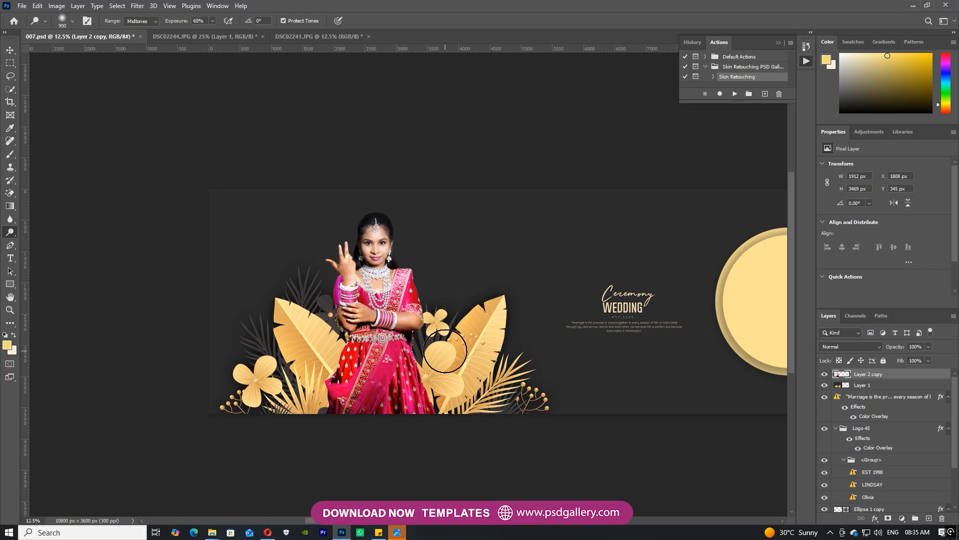
{"action": "key", "text": "v"}
{"action": "key", "text": "ctrl+plus"}
{"action": "right_click", "coordinate": [392, 277]}
{"action": "left_click", "coordinate": [401, 283]}
{"action": "left_click_drag", "start_coordinate": [395, 294], "coordinate": [305, 277]}
{"action": "key", "text": "ctrl+t"}
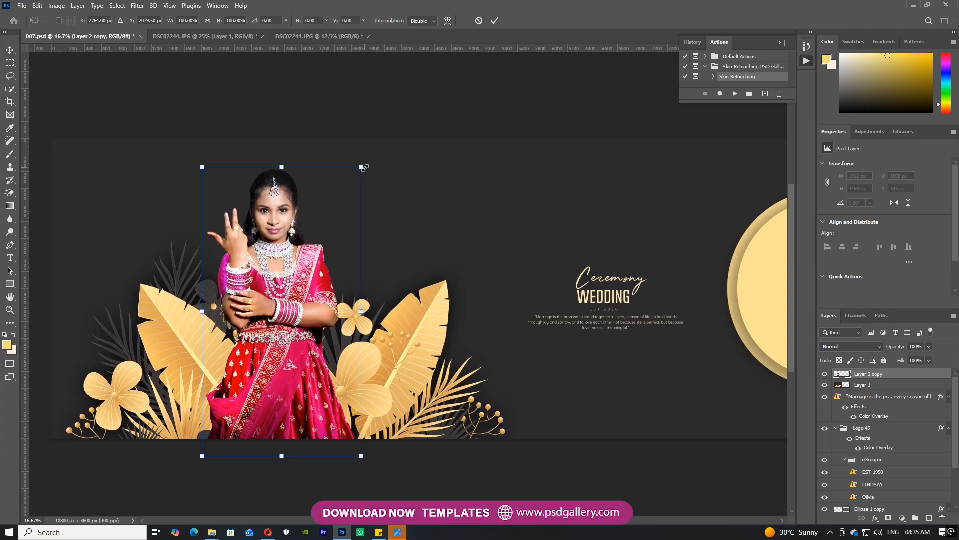
{"action": "left_click_drag", "start_coordinate": [365, 168], "coordinate": [356, 177]}
{"action": "left_click_drag", "start_coordinate": [300, 224], "coordinate": [269, 247]}
{"action": "key", "text": "Return"}
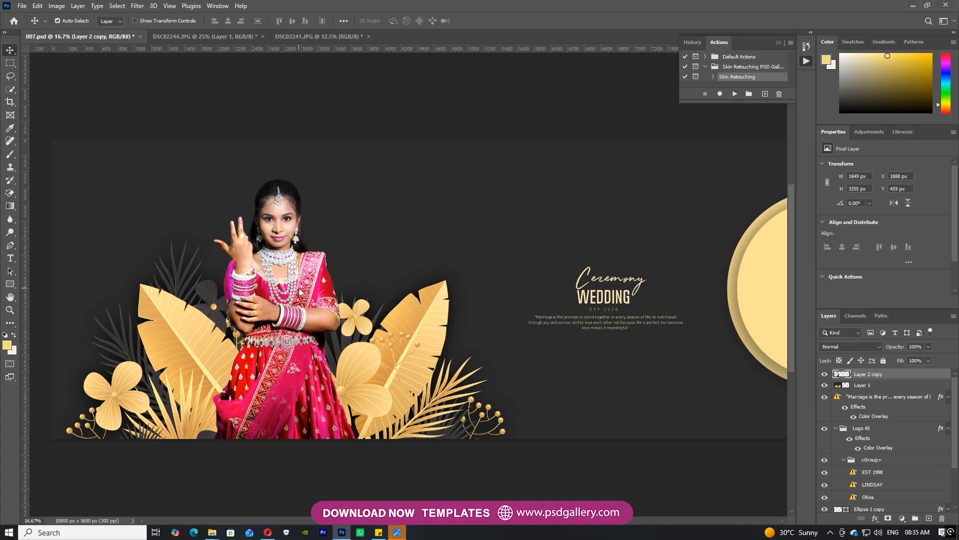
Add a new layer beneath the portrait and paint one soft golden dot beside the woman's head.
{"action": "left_click", "coordinate": [929, 518], "text": "ctrl"}
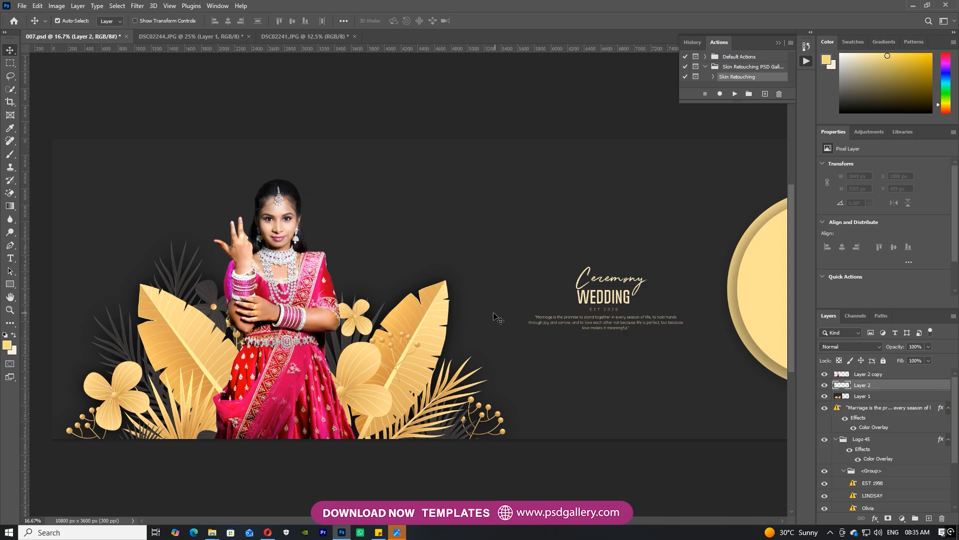
{"action": "key", "text": "b"}
{"action": "left_click", "coordinate": [212, 202]}
Move the golden dot behind the woman's head and enlarge it into a glow of about 3040 × 3064 px.
{"action": "key", "text": "ctrl+t"}
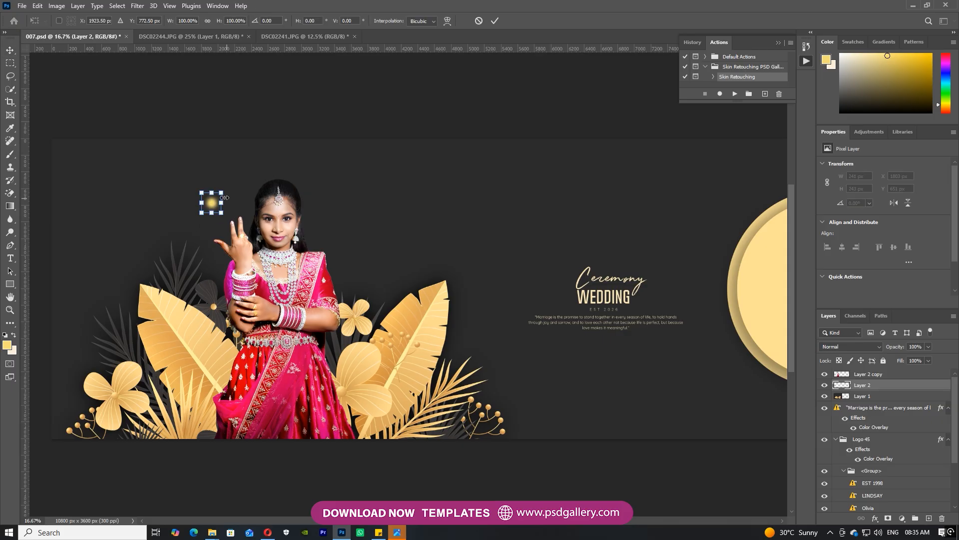
{"action": "left_click_drag", "start_coordinate": [222, 193], "coordinate": [289, 218]}
{"action": "left_click_drag", "start_coordinate": [364, 134], "coordinate": [400, 97]}
{"action": "key", "text": "Return"}
{"action": "key", "text": "b"}
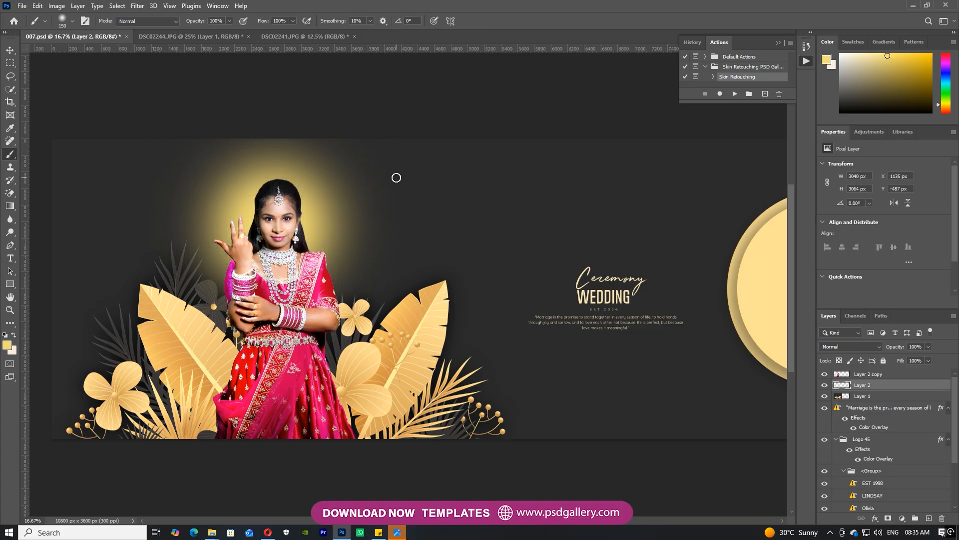
Shift the glow's hue to -8 with Hue/Saturation and enlarge the glow to about 3172 × 3196 px.
{"action": "key", "text": "ctrl+u"}
{"action": "left_click_drag", "start_coordinate": [633, 191], "coordinate": [630, 192]}
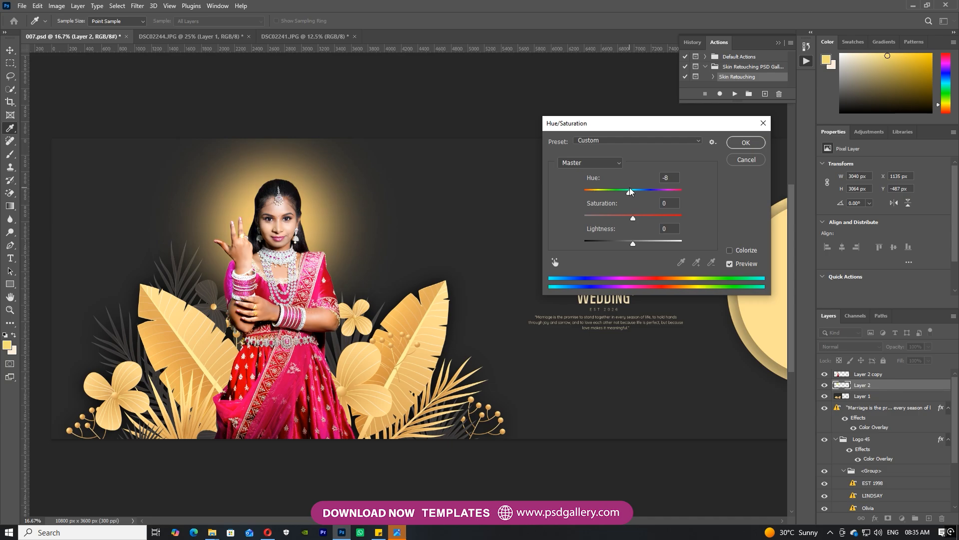
{"action": "left_click", "coordinate": [745, 144]}
{"action": "key", "text": "ctrl+t"}
{"action": "left_click_drag", "start_coordinate": [399, 98], "coordinate": [405, 92]}
{"action": "key", "text": "Return"}
Select the portrait's Layer 2 copy and brighten the woman's outfit further with the Dodge tool on Midtones at 60% exposure.
{"action": "key", "text": "ctrl+plus"}
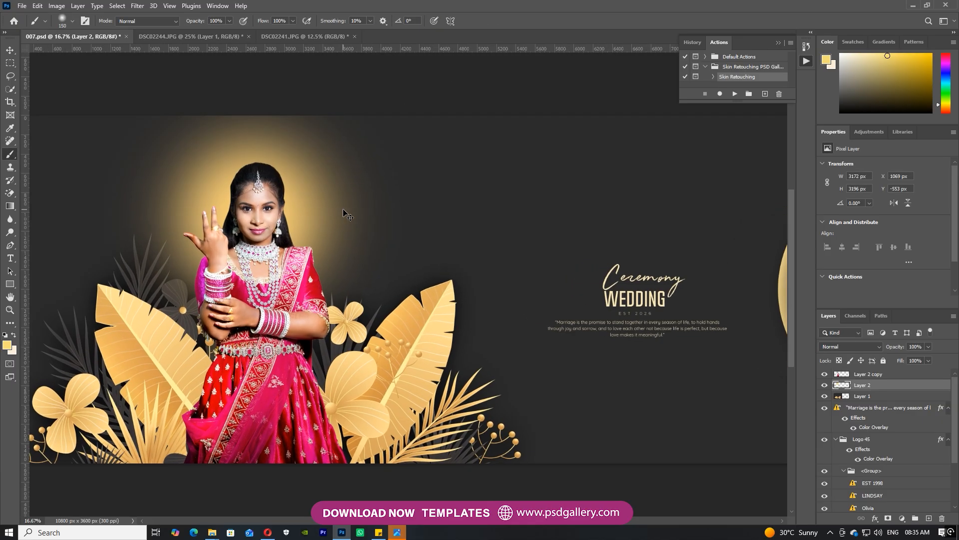
{"action": "key", "text": "v"}
{"action": "left_click", "coordinate": [206, 212]}
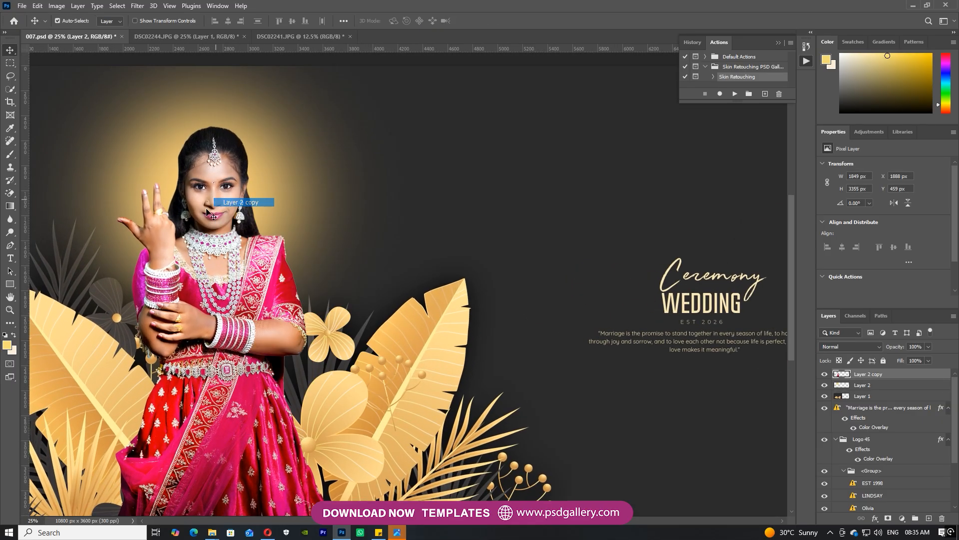
{"action": "left_click_drag", "start_coordinate": [189, 223], "coordinate": [318, 231]}
{"action": "right_click", "coordinate": [319, 278]}
{"action": "left_click", "coordinate": [328, 283]}
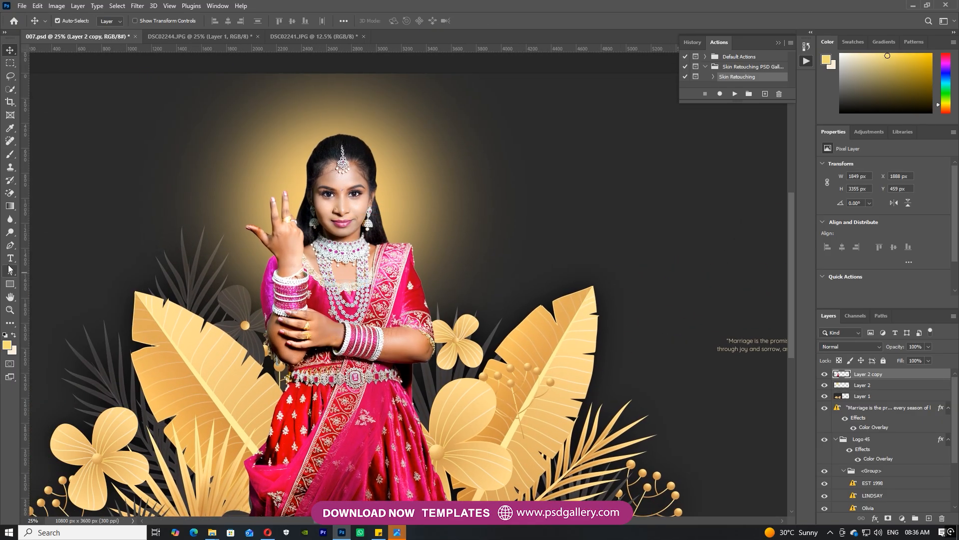
{"action": "left_click", "coordinate": [10, 232]}
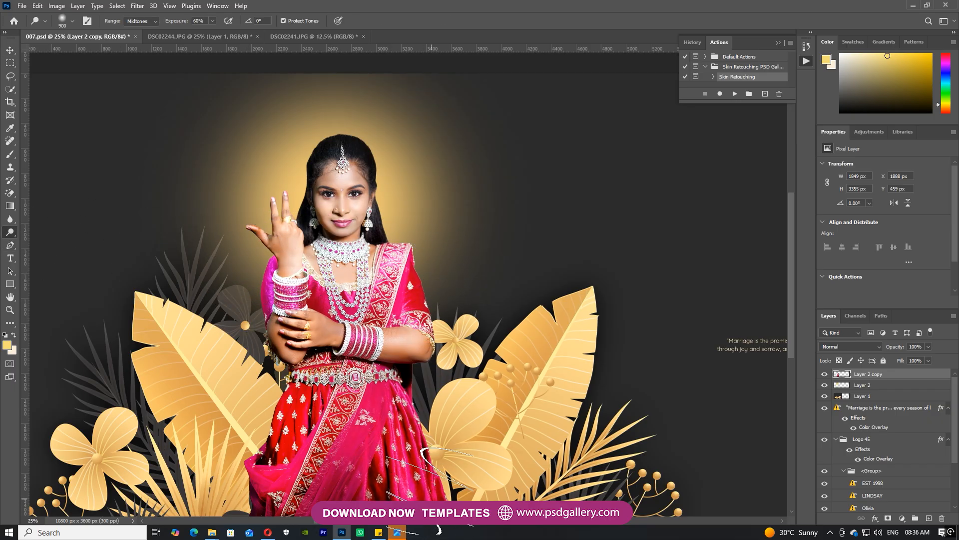
{"action": "scroll", "coordinate": [359, 460], "scroll_direction": "down", "scroll_amount": 2}
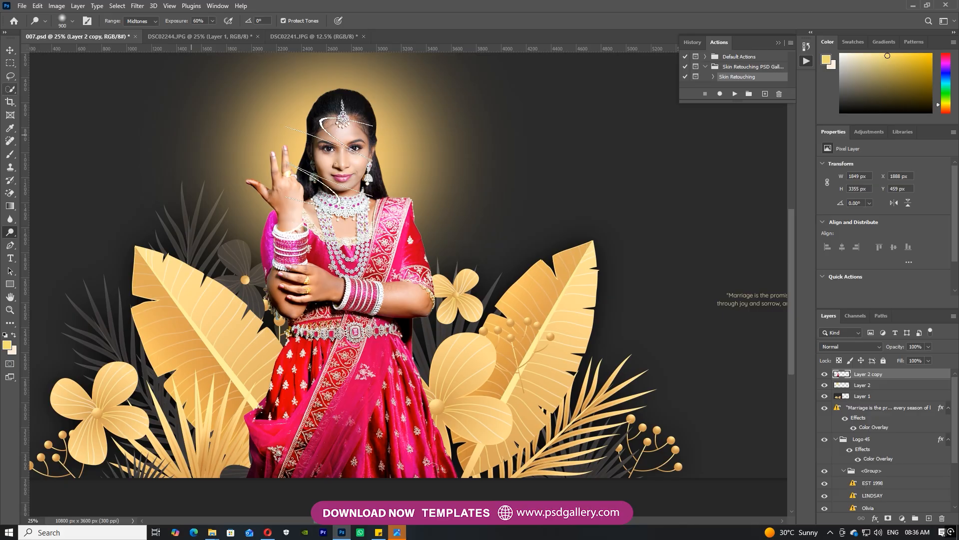
Grade the portrait in Camera Raw with Highlights -29, Whites +30, Blacks +34 and Reds saturation -5.
{"action": "key", "text": "v"}
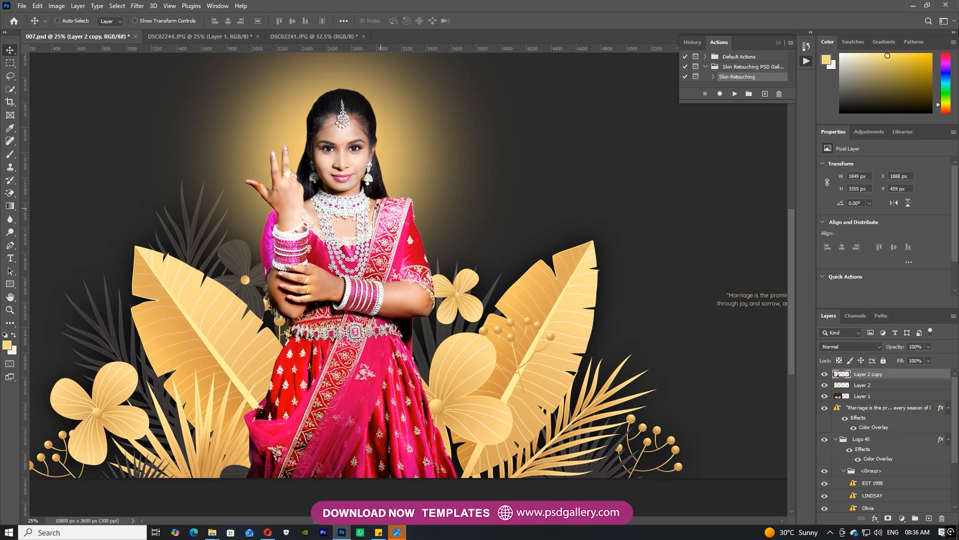
{"action": "key", "text": "ctrl+shift+a"}
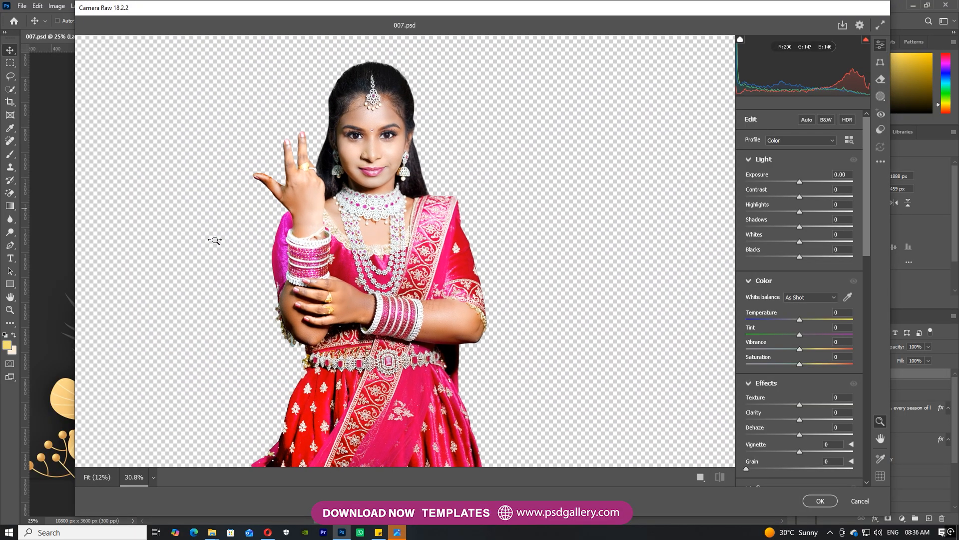
{"action": "scroll", "coordinate": [160, 231], "scroll_direction": "up", "scroll_amount": 3}
{"action": "mouse_move", "coordinate": [799, 212]}
{"action": "left_mouse_down"}
{"action": "mouse_move", "coordinate": [774, 213]}
{"action": "mouse_move", "coordinate": [783, 211]}
{"action": "left_mouse_up"}
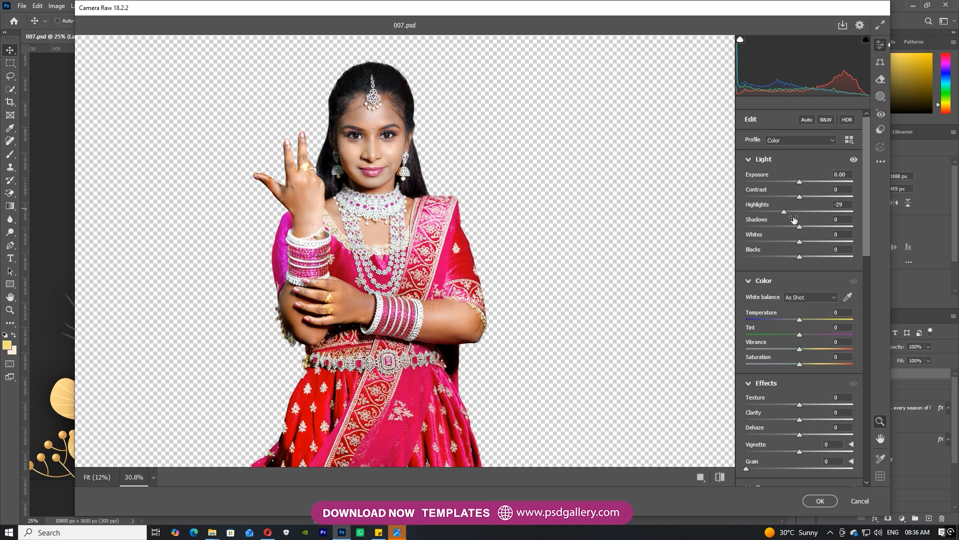
{"action": "mouse_move", "coordinate": [800, 242]}
{"action": "left_mouse_down"}
{"action": "mouse_move", "coordinate": [818, 239]}
{"action": "mouse_move", "coordinate": [804, 251]}
{"action": "mouse_move", "coordinate": [816, 253]}
{"action": "left_mouse_up"}
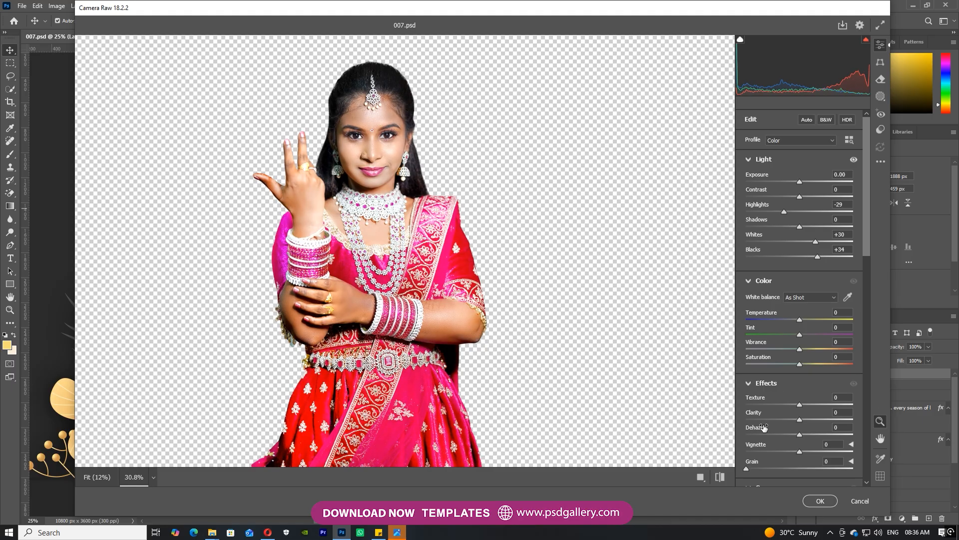
{"action": "scroll", "coordinate": [767, 463], "scroll_direction": "down", "scroll_amount": 10}
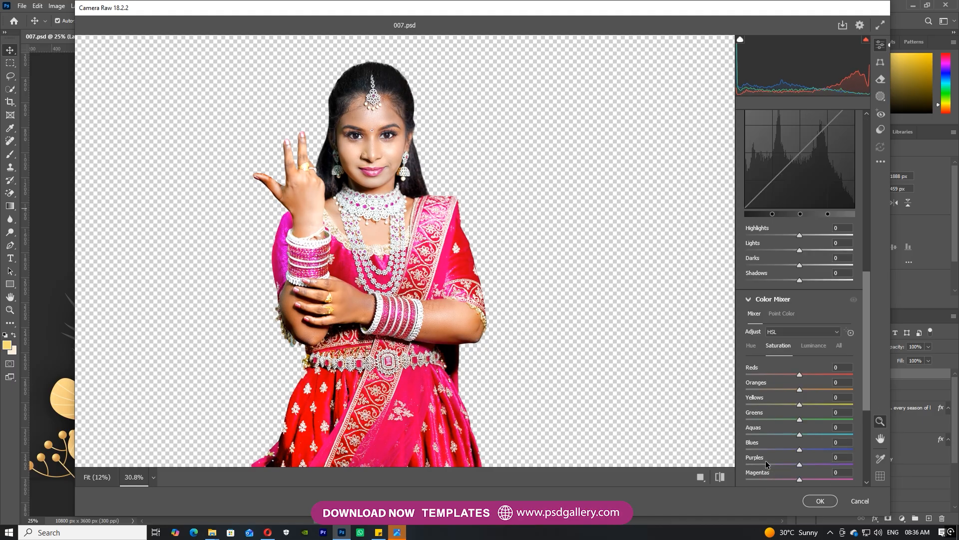
{"action": "mouse_move", "coordinate": [796, 377]}
{"action": "left_mouse_down"}
{"action": "mouse_move", "coordinate": [787, 377]}
{"action": "mouse_move", "coordinate": [798, 378]}
{"action": "left_mouse_up"}
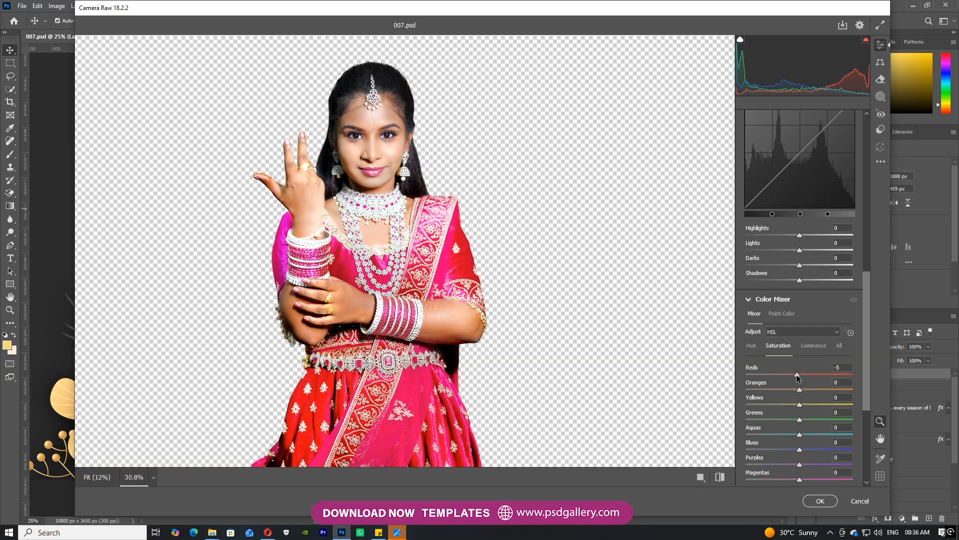
{"action": "left_click", "coordinate": [820, 501]}
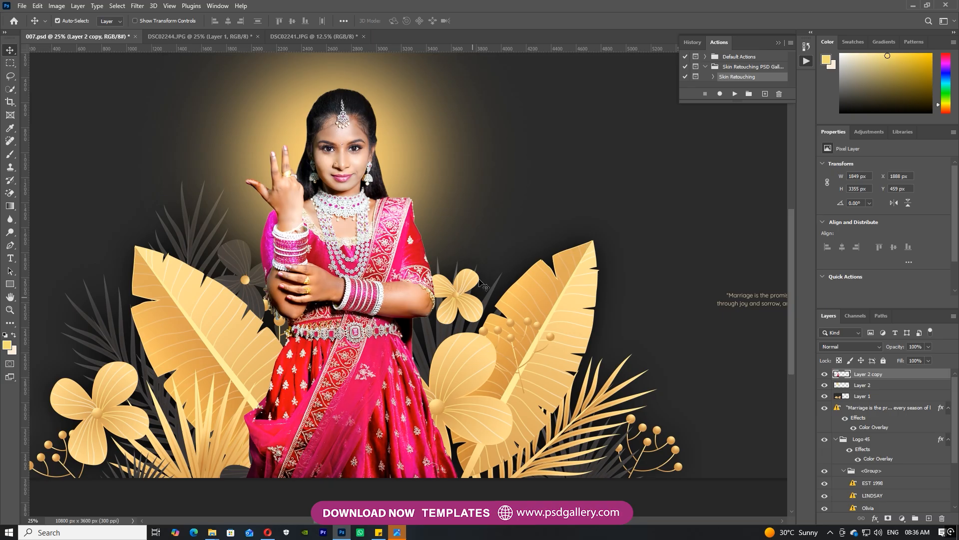
Brighten the sleeve and bangles of the woman's raised arm with the Dodge tool on Midtones at 60% exposure.
{"action": "left_click_drag", "start_coordinate": [482, 285], "coordinate": [457, 313]}
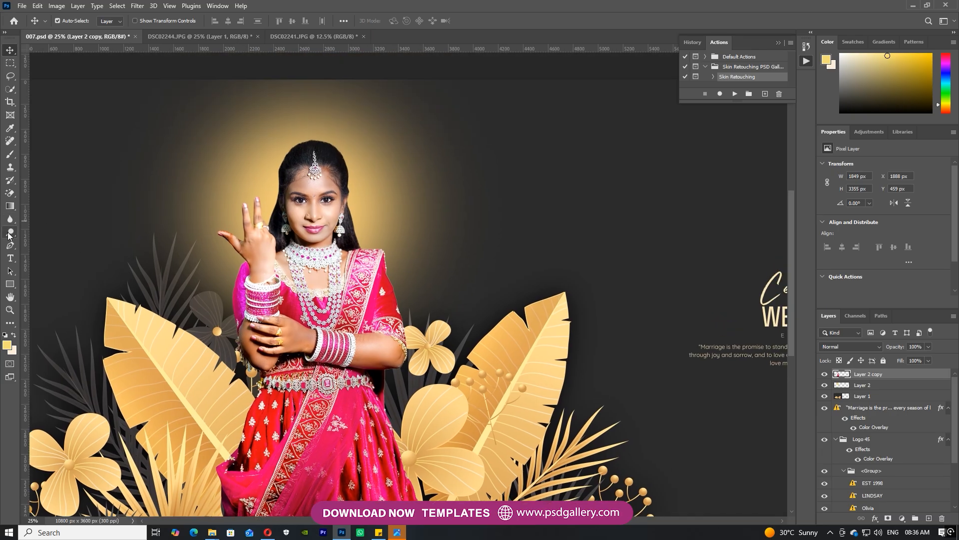
{"action": "left_click_drag", "start_coordinate": [10, 232], "coordinate": [61, 235]}
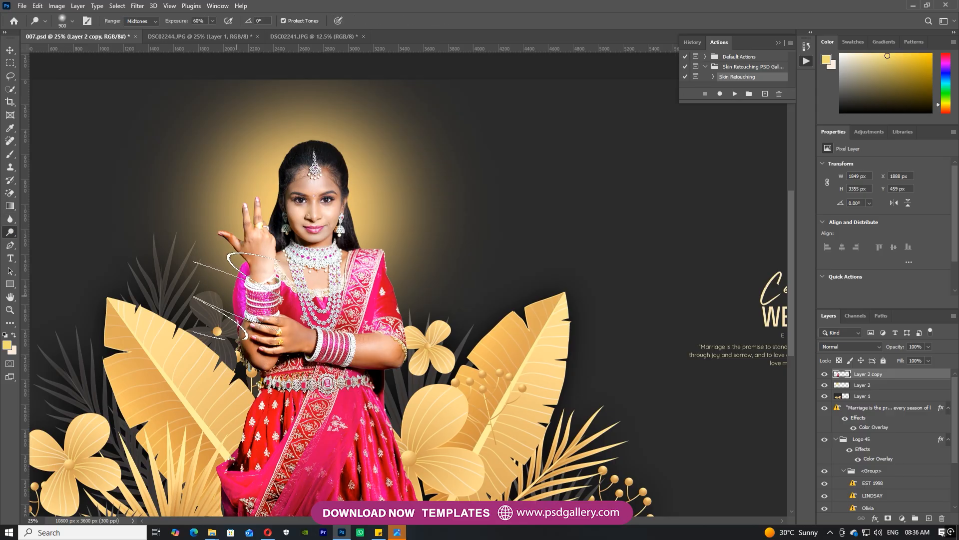
{"action": "key", "text": "ctrl+minus"}
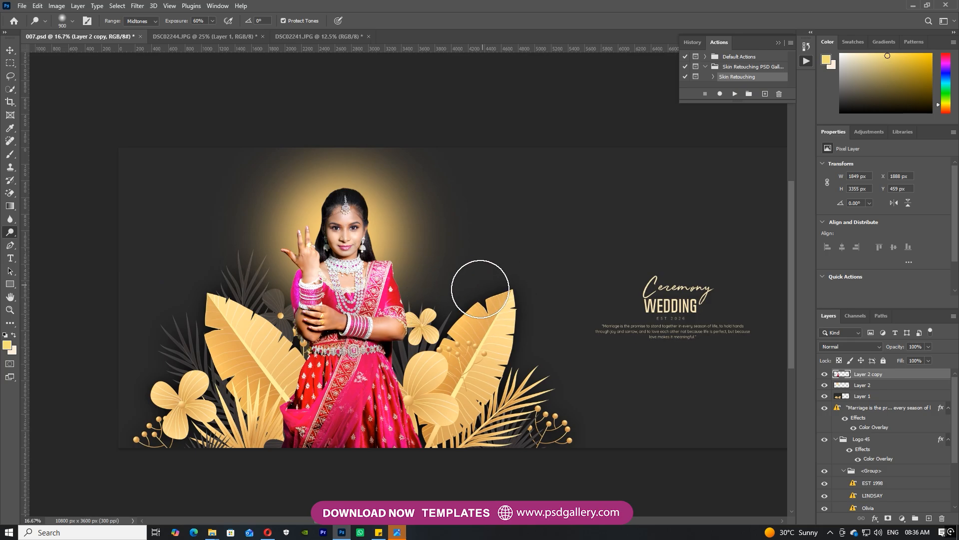
Bring the DSC02241.JPG photo into 007.psd above the Ellipse 1 copy circle and clip it to that circle.
{"action": "key", "text": "v"}
{"action": "scroll", "coordinate": [499, 295], "scroll_direction": "right", "scroll_amount": 10}
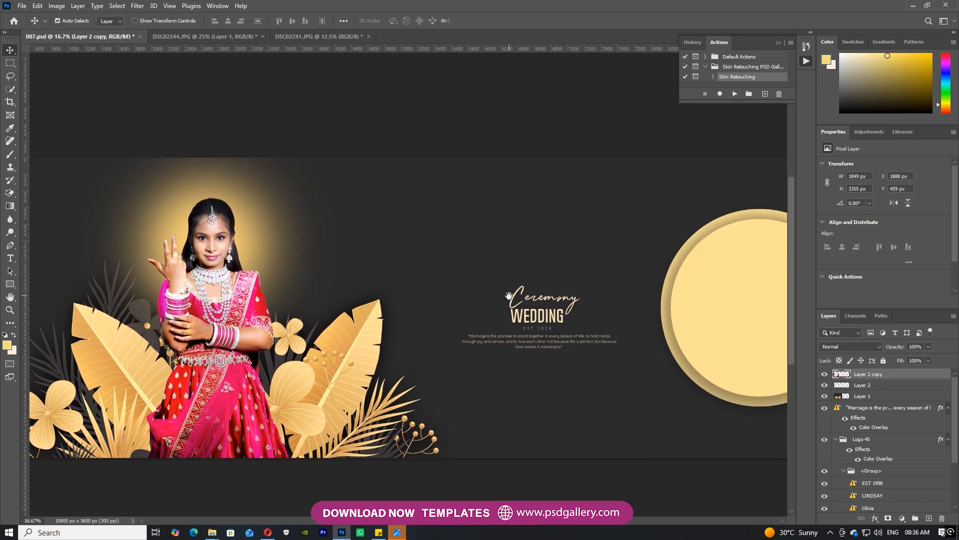
{"action": "left_click_drag", "start_coordinate": [511, 304], "coordinate": [444, 305]}
{"action": "right_click", "coordinate": [533, 291]}
{"action": "left_click", "coordinate": [554, 293]}
{"action": "left_click", "coordinate": [316, 36]}
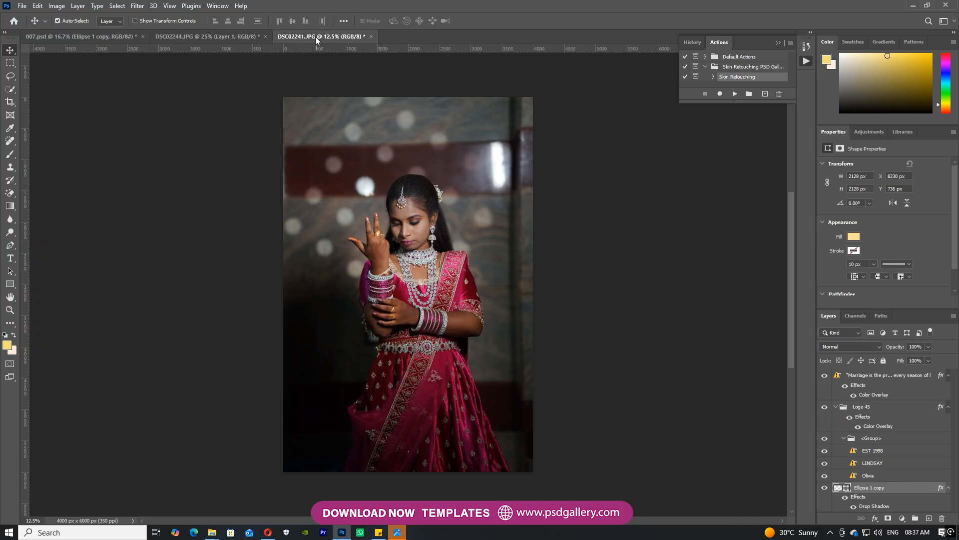
{"action": "left_click_drag", "start_coordinate": [444, 284], "coordinate": [643, 307]}
{"action": "left_click_drag", "start_coordinate": [648, 270], "coordinate": [517, 303]}
{"action": "key", "text": "ctrl+alt+g"}
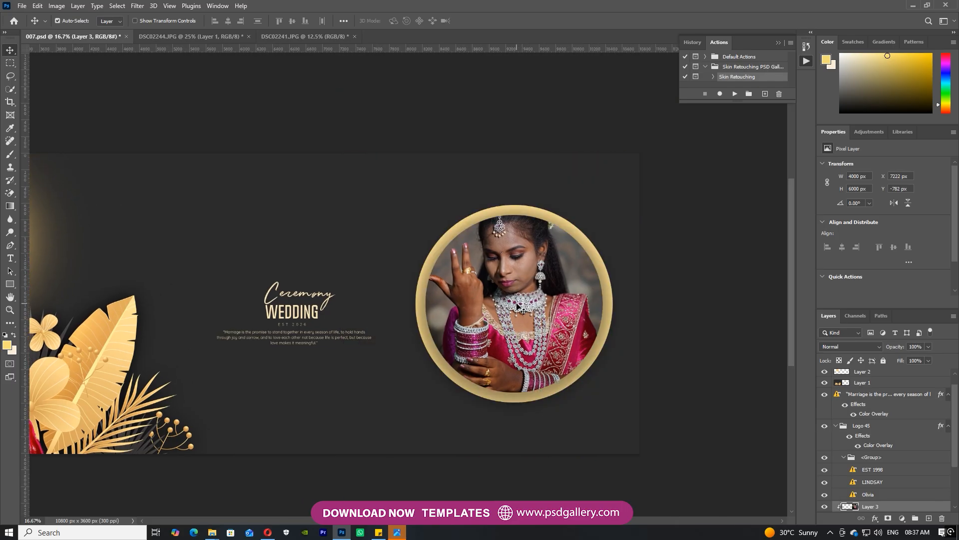
Reposition the clipped photo inside the gold circle to X 7222 px, Y -692 px.
{"action": "left_click_drag", "start_coordinate": [425, 297], "coordinate": [431, 325]}
{"action": "left_click_drag", "start_coordinate": [482, 296], "coordinate": [482, 302]}
{"action": "left_click_drag", "start_coordinate": [494, 321], "coordinate": [662, 318]}
{"action": "left_click_drag", "start_coordinate": [580, 319], "coordinate": [407, 317]}
{"action": "right_click", "coordinate": [499, 296]}
{"action": "left_click", "coordinate": [520, 302]}
{"action": "right_click", "coordinate": [483, 277]}
{"action": "left_click", "coordinate": [489, 281]}
{"action": "key", "text": "ctrl+plus"}
{"action": "key", "text": "ctrl+minus"}
{"action": "key", "text": "ctrl+minus"}
{"action": "key", "text": "ctrl+minus"}
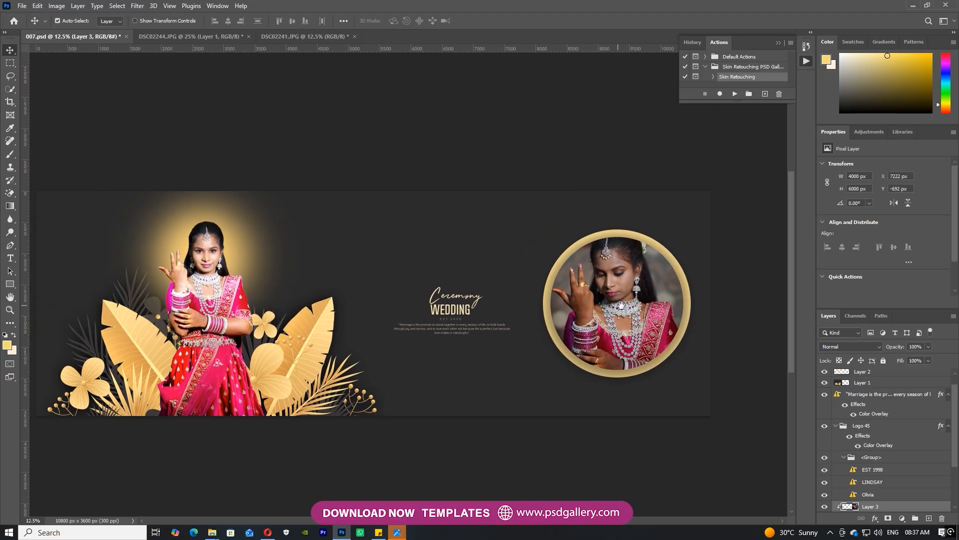
Brighten the circle photo with Levels, setting the input black point to 5 and white point to 193.
{"action": "left_click_drag", "start_coordinate": [626, 302], "coordinate": [390, 321]}
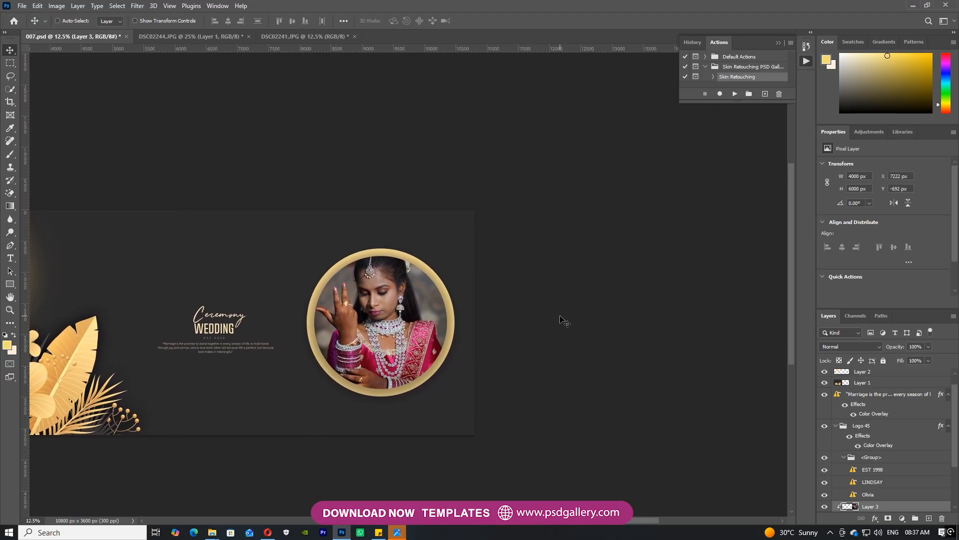
{"action": "key", "text": "ctrl+l"}
{"action": "left_click_drag", "start_coordinate": [798, 250], "coordinate": [778, 248]}
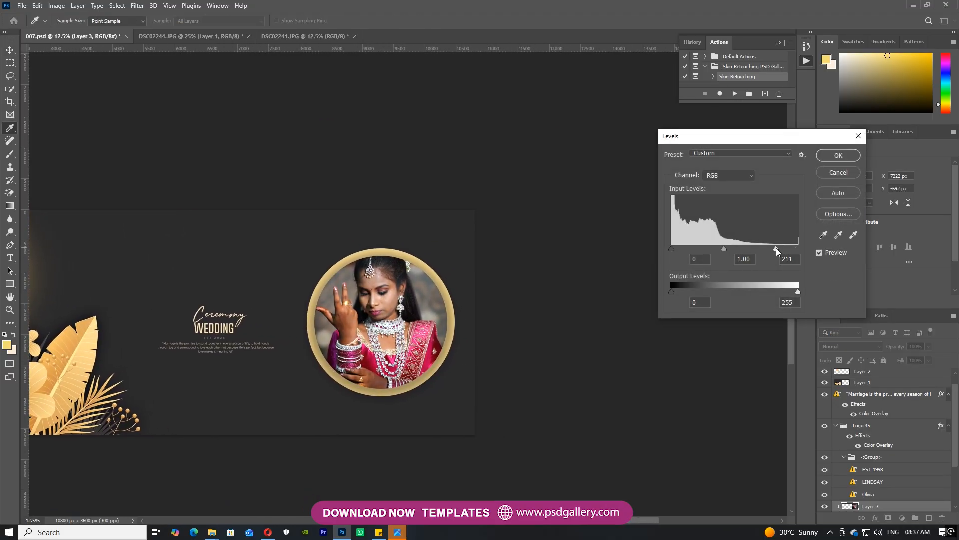
{"action": "key", "text": "ctrl+plus"}
{"action": "key", "text": "ctrl+plus"}
{"action": "left_click_drag", "start_coordinate": [776, 249], "coordinate": [768, 249]}
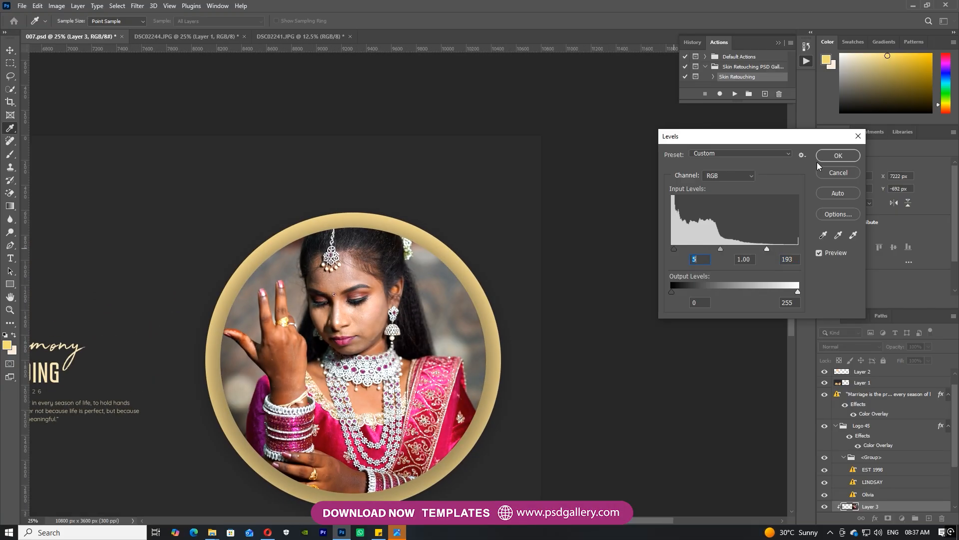
{"action": "left_click", "coordinate": [832, 156]}
Select the circle photo's Layer 3 and run the Skin Retouching action on it.
{"action": "right_click", "coordinate": [402, 310]}
{"action": "left_click", "coordinate": [419, 310]}
{"action": "key", "text": "ctrl+plus"}
{"action": "right_click", "coordinate": [302, 347]}
{"action": "left_click", "coordinate": [320, 352]}
{"action": "left_click", "coordinate": [735, 94]}
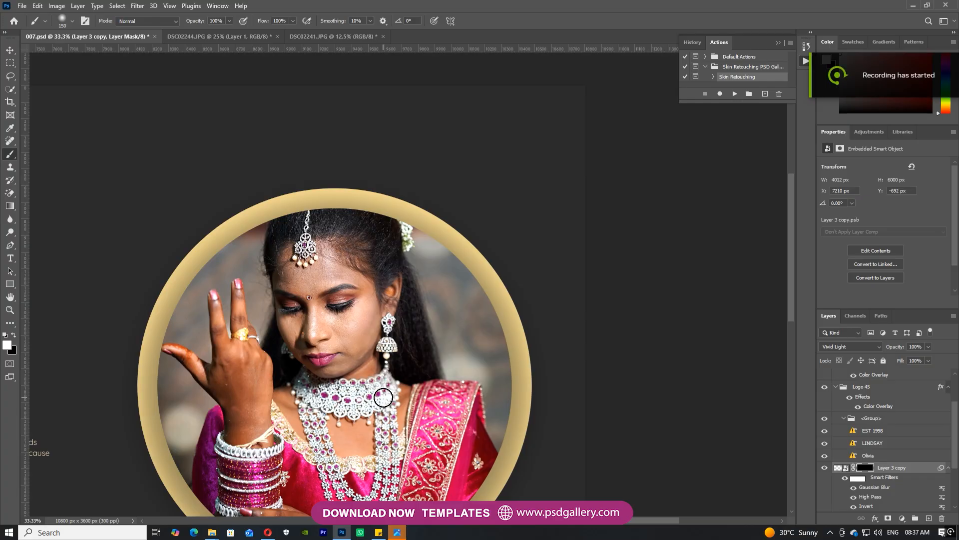
Smooth the skin of the woman's face by painting white on the Layer 3 copy mask with a 90 to 125 px brush.
{"action": "key", "text": "ctrl+plus"}
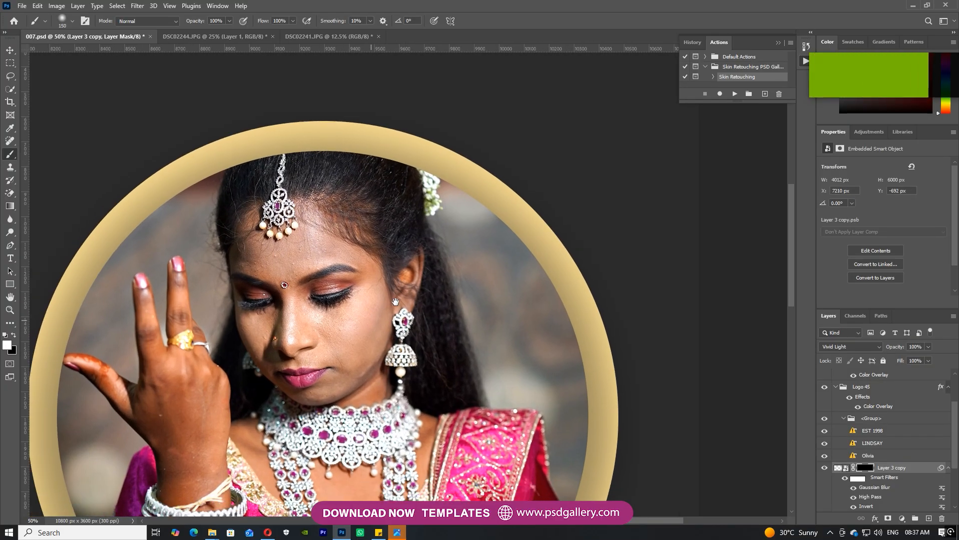
{"action": "key", "text": "ctrl+plus"}
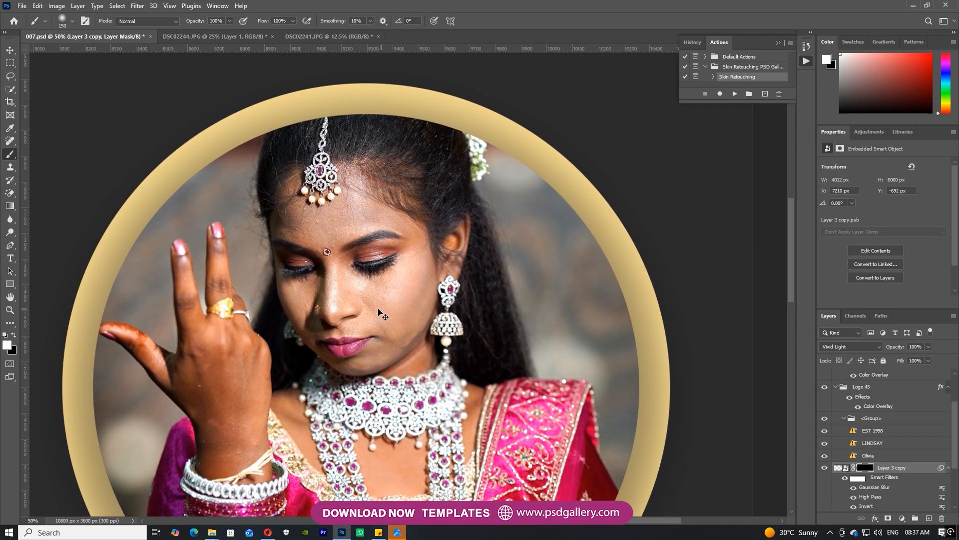
{"action": "key", "text": "ctrl+plus"}
{"action": "key", "text": "bracketleft"}
{"action": "key", "text": "bracketleft"}
{"action": "key", "text": "bracketleft"}
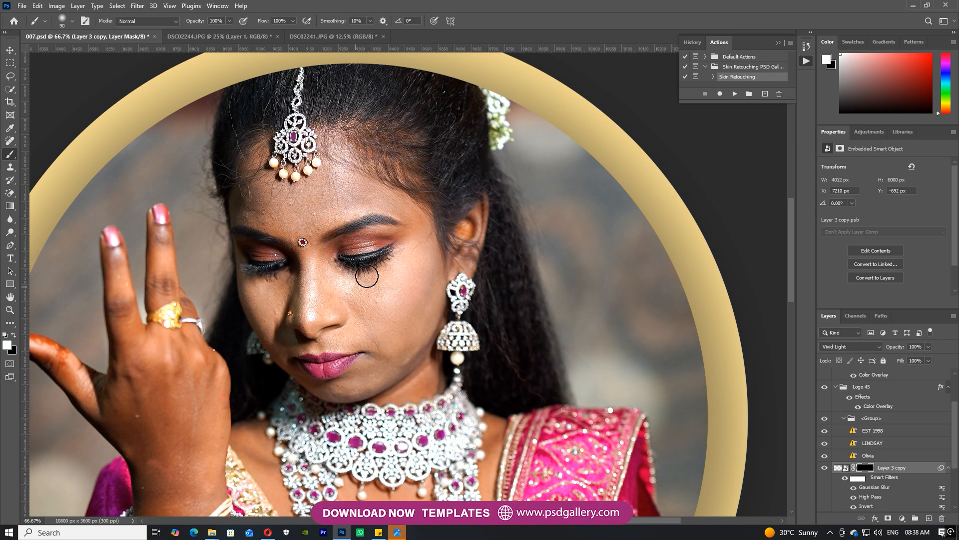
{"action": "key", "text": "bracketright"}
{"action": "key", "text": "bracketright"}
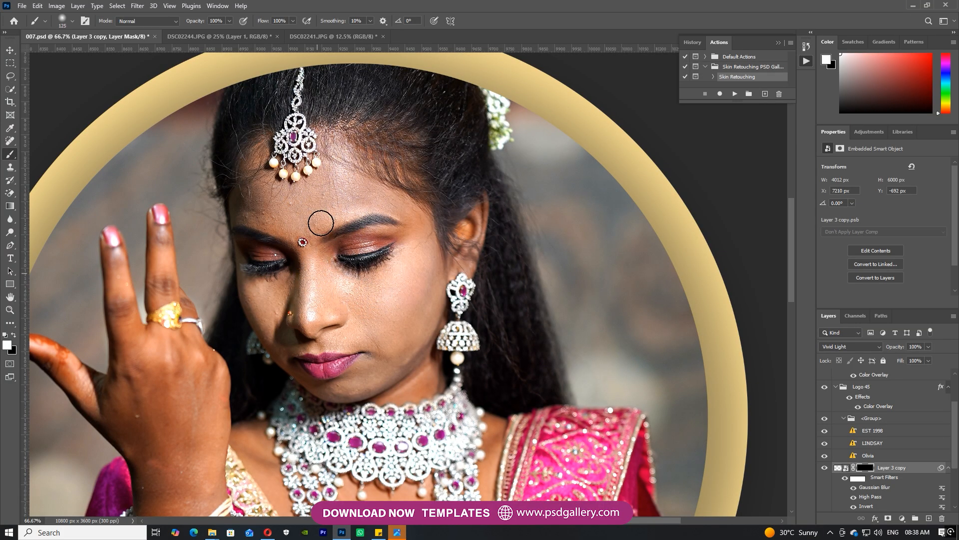
{"action": "key", "text": "bracketleft"}
{"action": "key", "text": "bracketleft"}
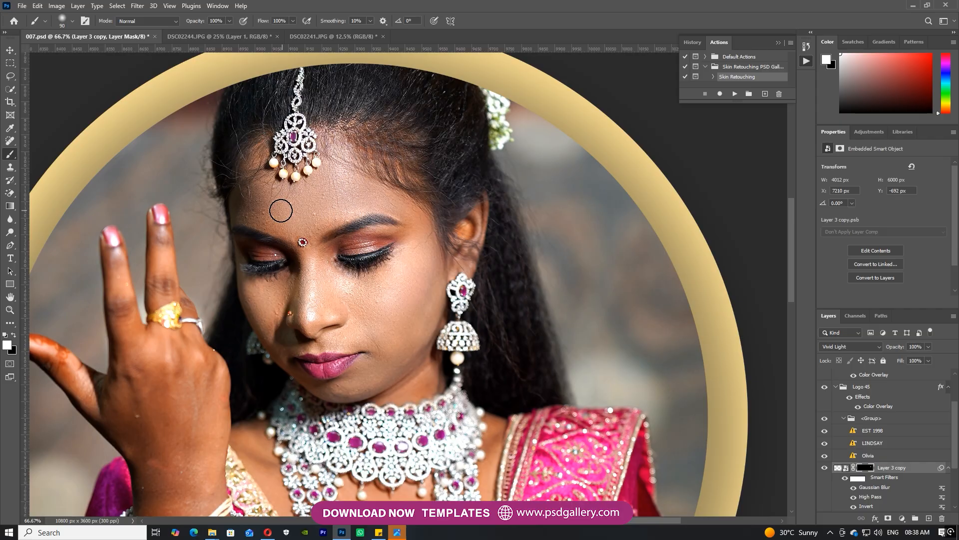
Smooth the skin of the neck, hands and arms on the same mask with a 175 to 250 px white brush.
{"action": "key", "text": "bracketright"}
{"action": "key", "text": "bracketright"}
{"action": "key", "text": "bracketright"}
{"action": "key", "text": "bracketright"}
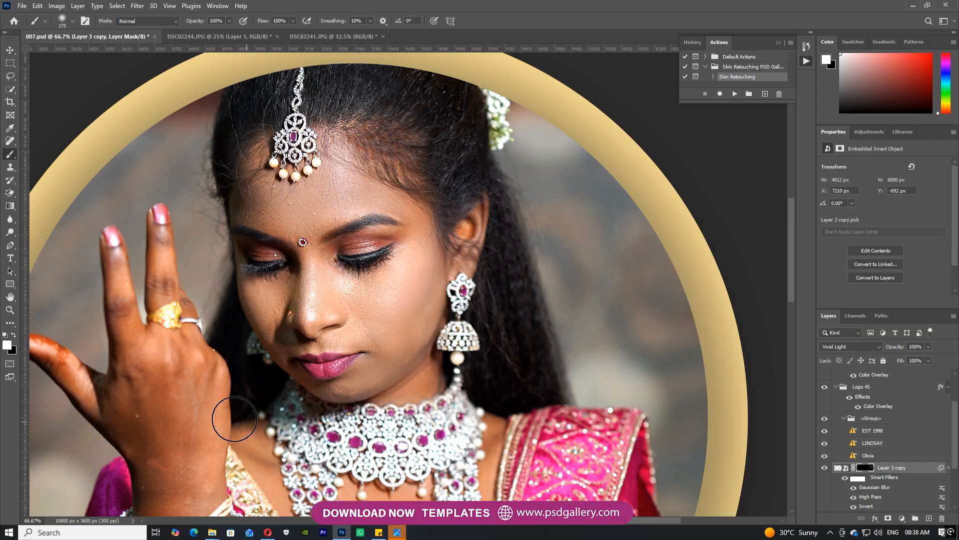
{"action": "left_click_drag", "start_coordinate": [161, 449], "coordinate": [171, 354]}
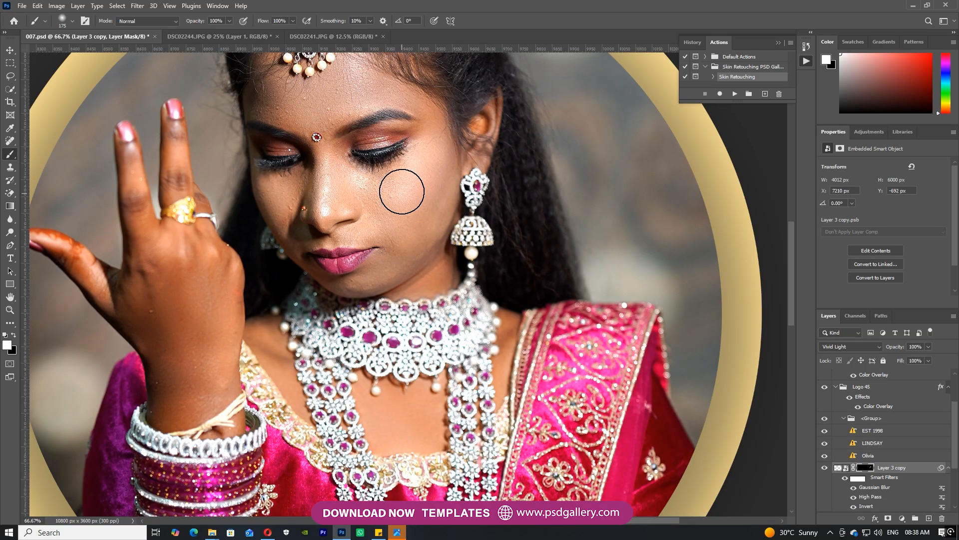
{"action": "key", "text": "ctrl+minus"}
{"action": "key", "text": "ctrl+minus"}
{"action": "key", "text": "bracketright"}
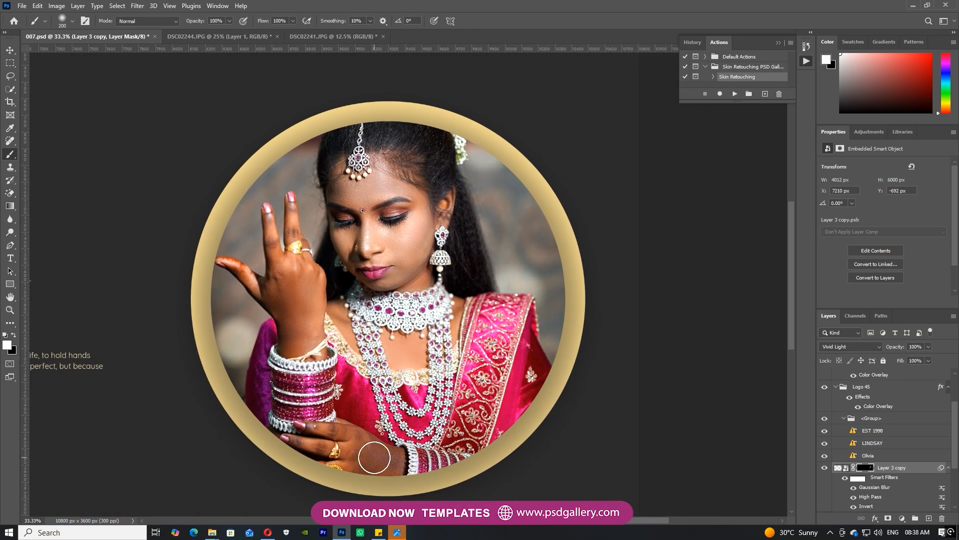
{"action": "key", "text": "ctrl+minus"}
{"action": "key", "text": "bracketright"}
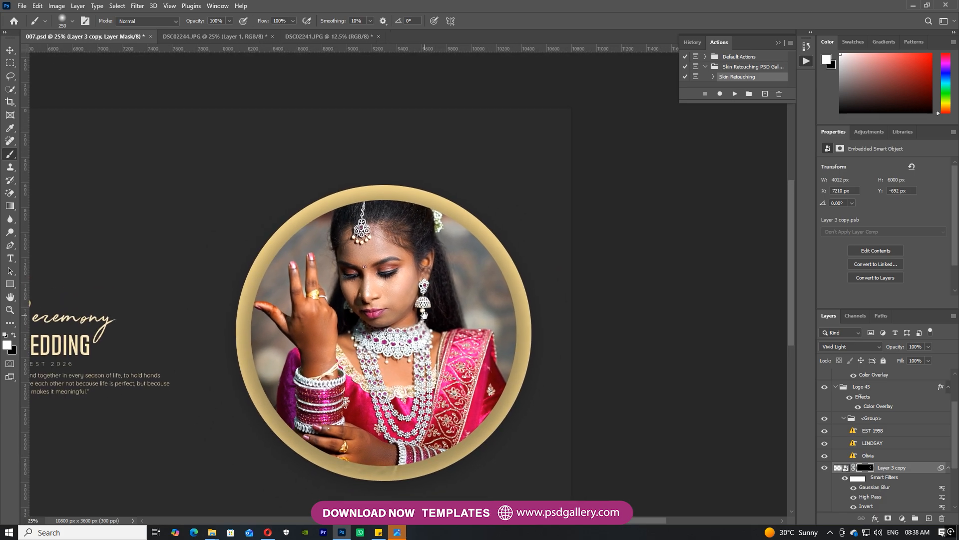
Release Layer 3 from its clipping mask, merge it with Layer 3 copy and clip the merged layer to the circle.
{"action": "scroll", "coordinate": [880, 495], "scroll_direction": "down", "scroll_amount": 1}
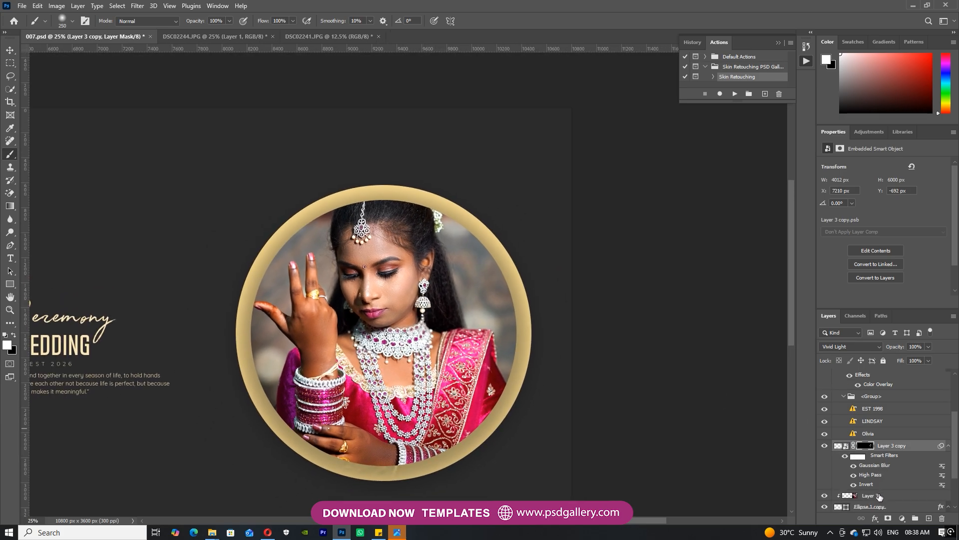
{"action": "left_click", "coordinate": [878, 496]}
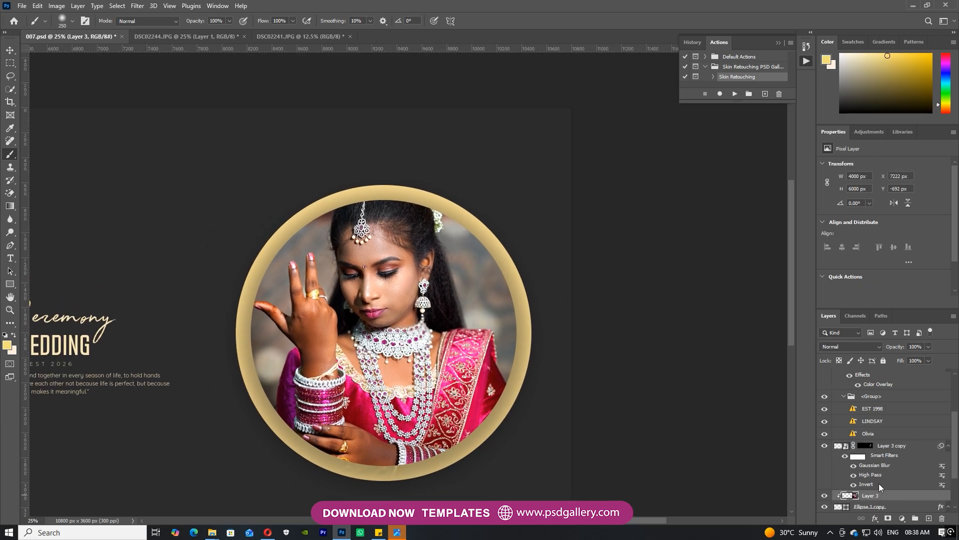
{"action": "right_click", "coordinate": [878, 495]}
{"action": "left_click", "coordinate": [867, 265]}
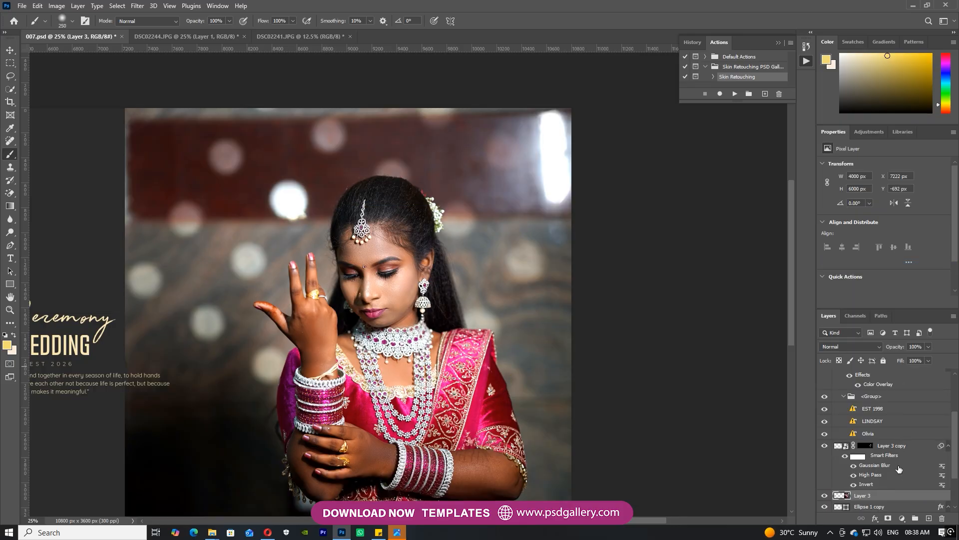
{"action": "left_click", "coordinate": [895, 447], "text": "shift"}
{"action": "right_click", "coordinate": [894, 450]}
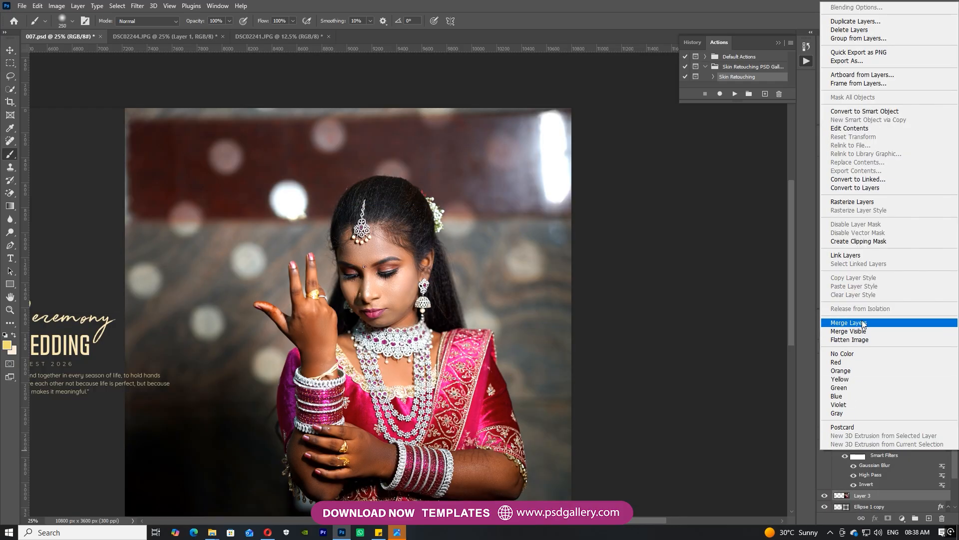
{"action": "left_click", "coordinate": [850, 325]}
{"action": "key", "text": "ctrl+alt+g"}
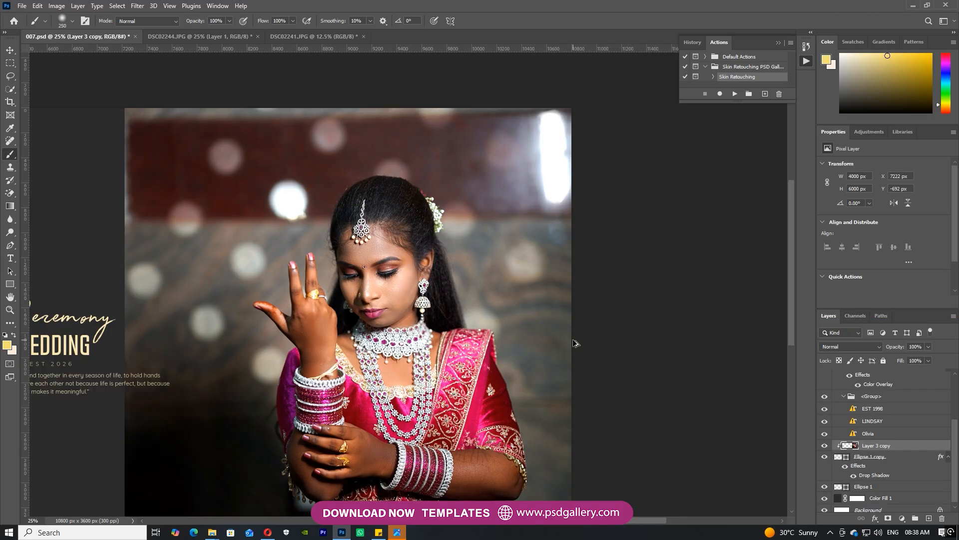
Lighten the merged circle photo with Levels, setting the midtone input to 1.19.
{"action": "key", "text": "ctrl+minus"}
{"action": "left_click_drag", "start_coordinate": [275, 349], "coordinate": [155, 326]}
{"action": "key", "text": "v"}
{"action": "right_click", "coordinate": [390, 318]}
{"action": "left_click", "coordinate": [418, 323]}
{"action": "key", "text": "ctrl+l"}
{"action": "left_click_drag", "start_coordinate": [735, 249], "coordinate": [727, 248]}
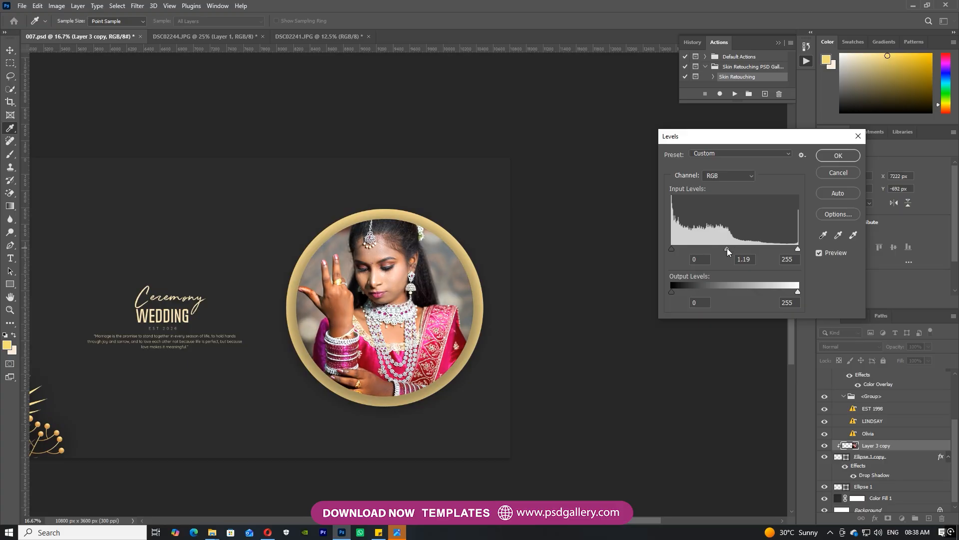
{"action": "left_click", "coordinate": [839, 155]}
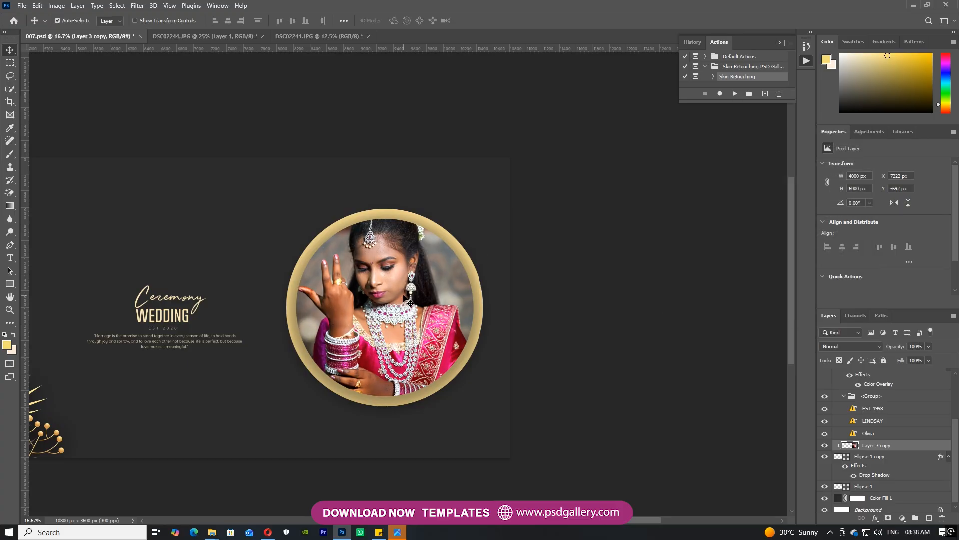
Open the circle photo in Camera Raw and add an inverted radial gradient mask around the woman's head and upper body.
{"action": "left_click_drag", "start_coordinate": [414, 301], "coordinate": [343, 306]}
{"action": "right_click", "coordinate": [314, 299]}
{"action": "left_click", "coordinate": [324, 306]}
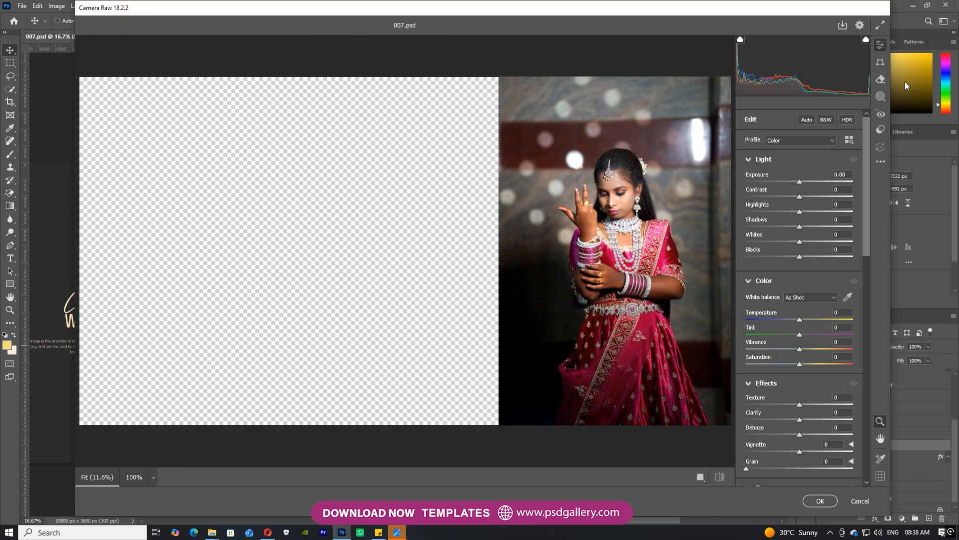
{"action": "left_click", "coordinate": [880, 96]}
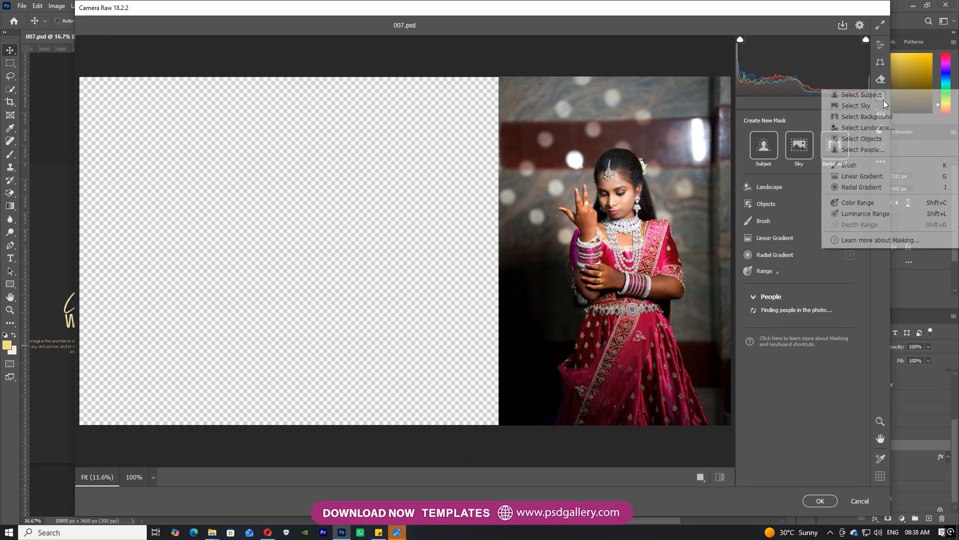
{"action": "left_click", "coordinate": [774, 255]}
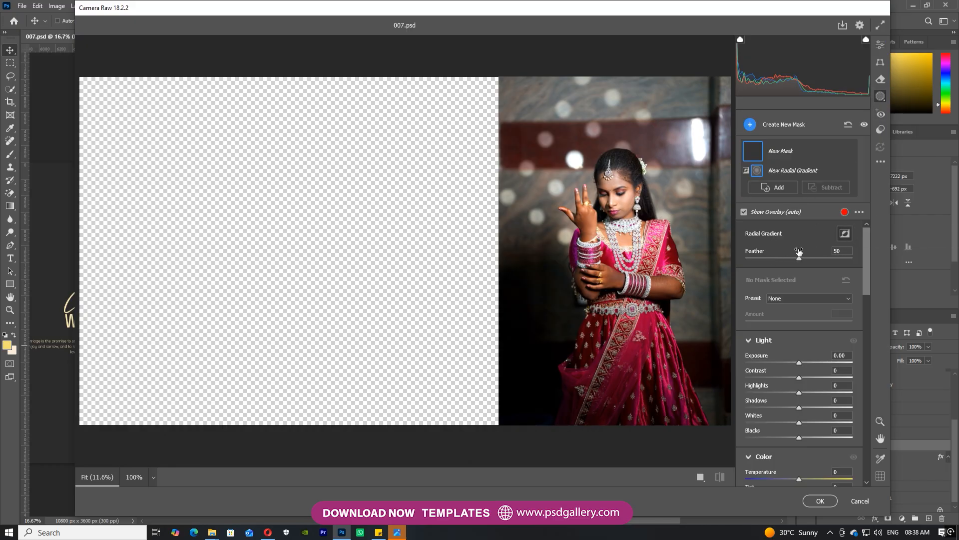
{"action": "left_click_drag", "start_coordinate": [605, 230], "coordinate": [664, 267]}
{"action": "left_click_drag", "start_coordinate": [642, 176], "coordinate": [644, 232]}
{"action": "left_click_drag", "start_coordinate": [640, 229], "coordinate": [648, 214]}
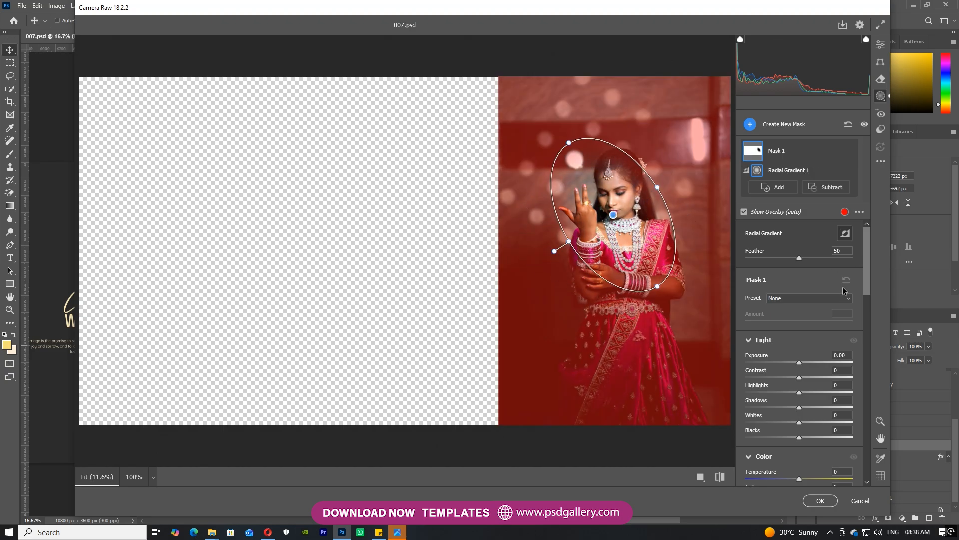
Darken the photo outside the radial mask to -1.85 exposure, narrow the ellipse slightly and apply the Camera Raw edit.
{"action": "left_click_drag", "start_coordinate": [798, 357], "coordinate": [775, 360]}
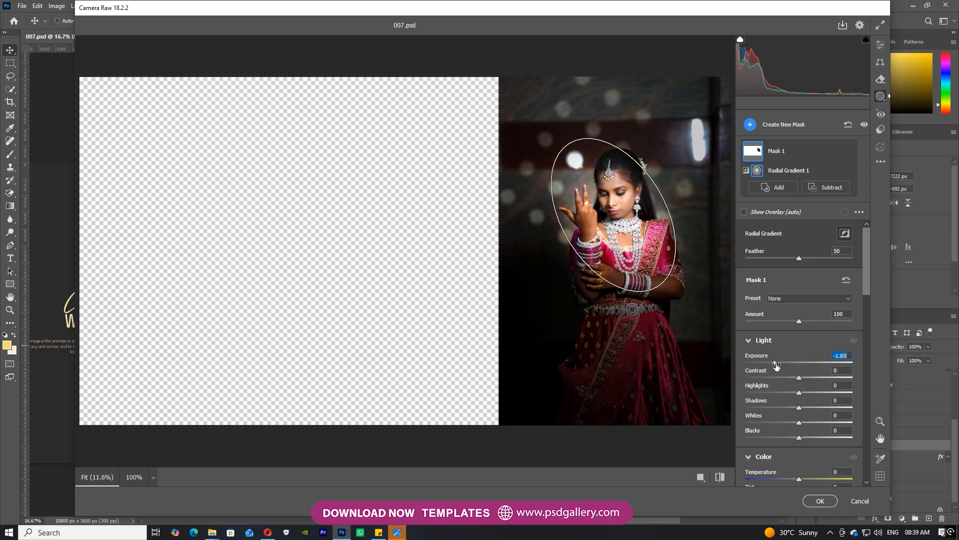
{"action": "left_click_drag", "start_coordinate": [659, 186], "coordinate": [649, 170]}
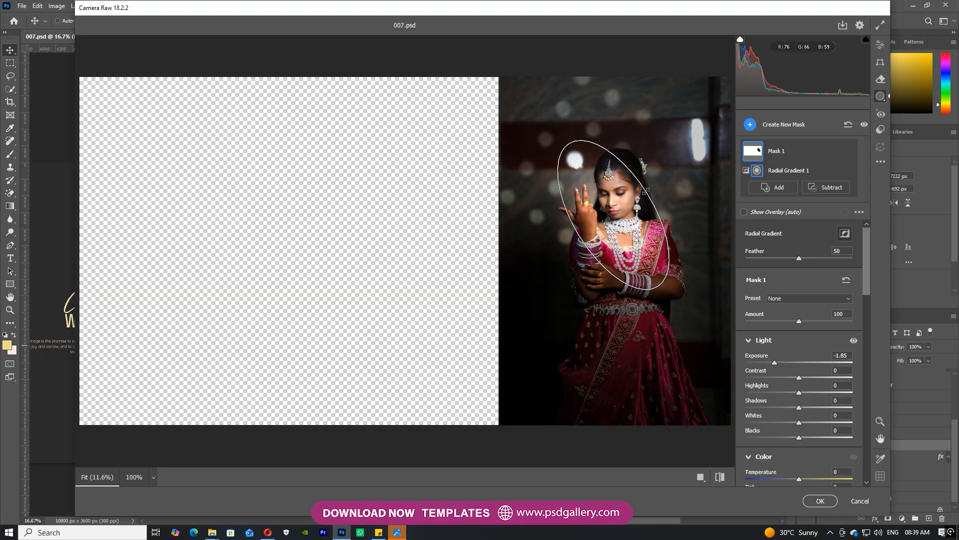
{"action": "left_click", "coordinate": [822, 499]}
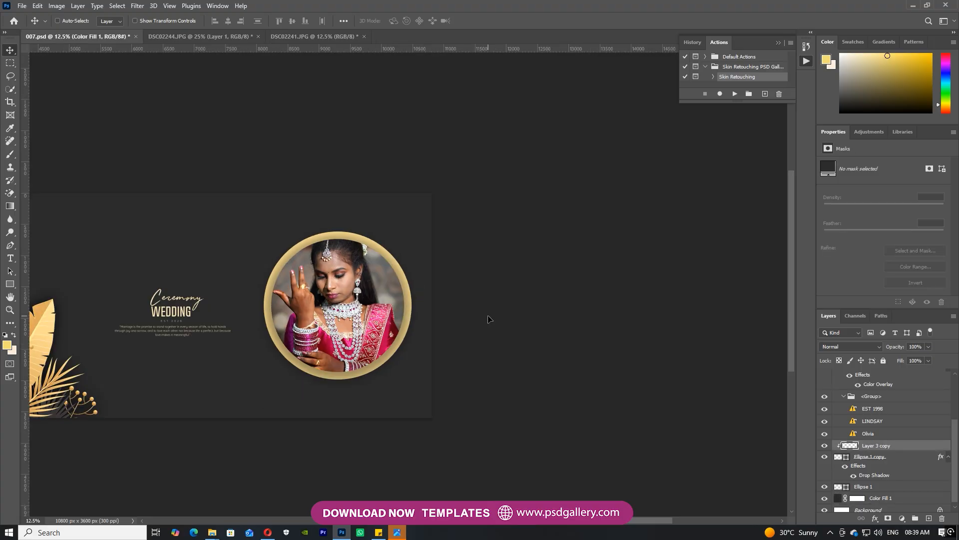
{"action": "left_click_drag", "start_coordinate": [282, 289], "coordinate": [454, 287]}
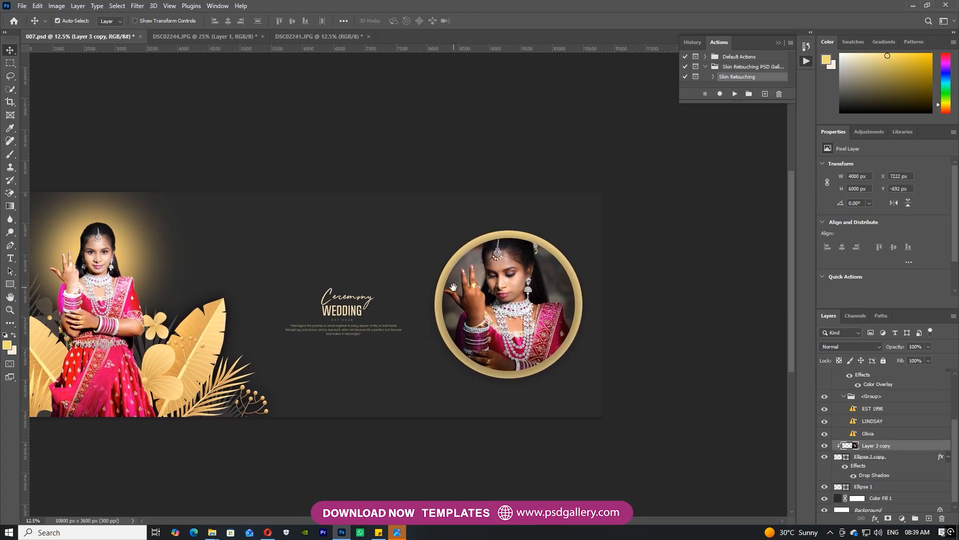
{"action": "right_click", "coordinate": [509, 307]}
{"action": "left_click", "coordinate": [520, 310]}
{"action": "left_click", "coordinate": [849, 346]}
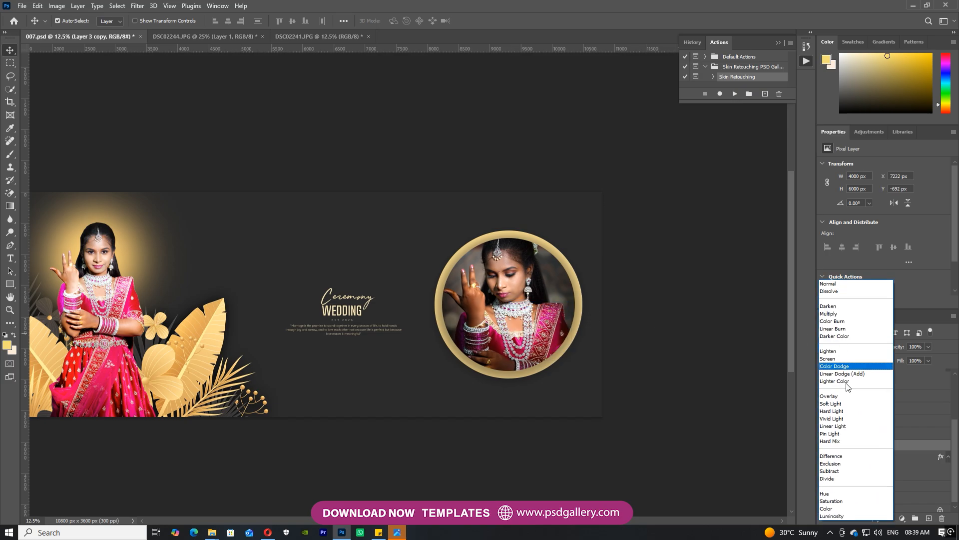
{"action": "left_click", "coordinate": [855, 517]}
{"action": "left_click_drag", "start_coordinate": [522, 334], "coordinate": [447, 340]}
{"action": "key", "text": "ctrl+z"}
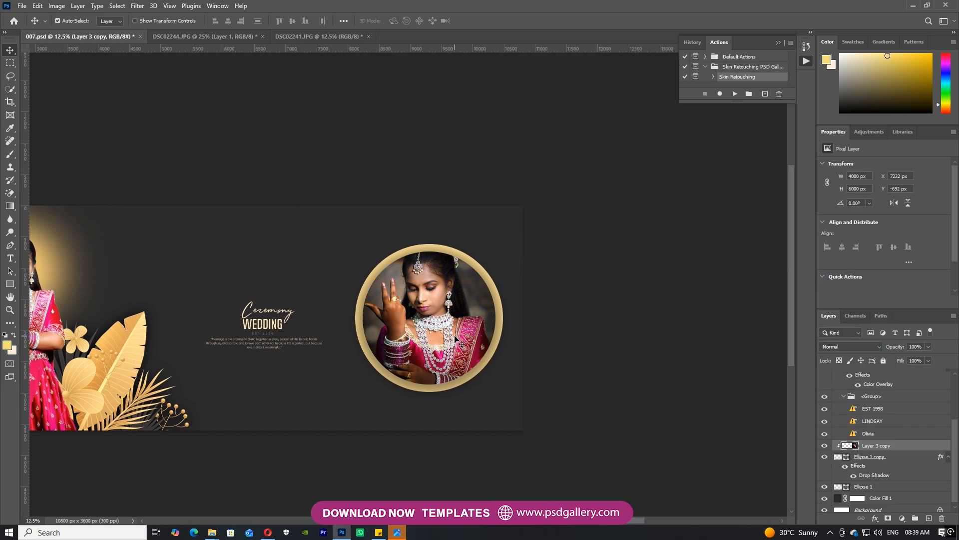
Brighten the highlights of the circle photo with Levels by lowering the white input level.
{"action": "key", "text": "ctrl+minus"}
{"action": "key", "text": "ctrl+plus"}
{"action": "key", "text": "ctrl+l"}
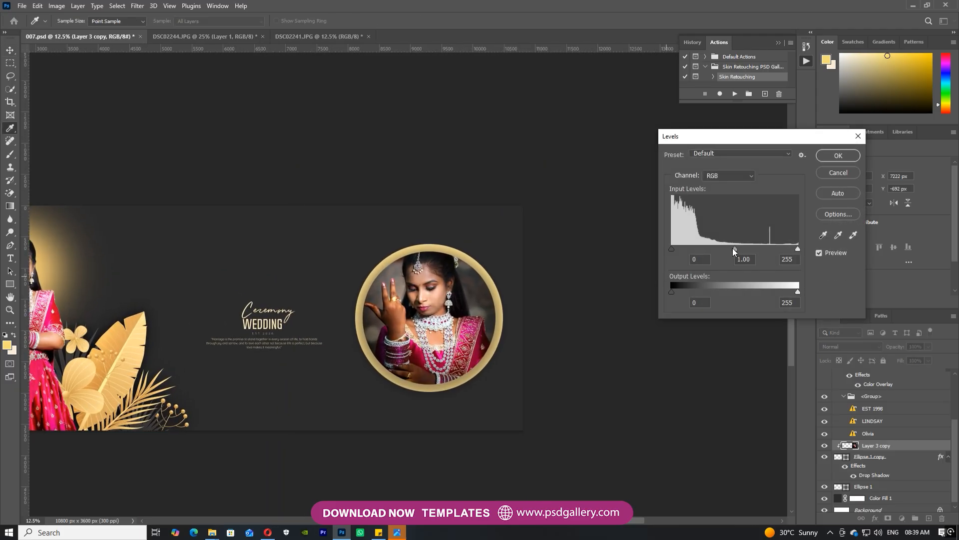
{"action": "left_click_drag", "start_coordinate": [790, 247], "coordinate": [790, 244]}
{"action": "key", "text": "Return"}
Add a new layer above the circle photo and paint one soft 250 px gold dab beside the woman's head.
{"action": "right_click", "coordinate": [467, 313]}
{"action": "left_click", "coordinate": [495, 319]}
{"action": "left_click", "coordinate": [929, 518]}
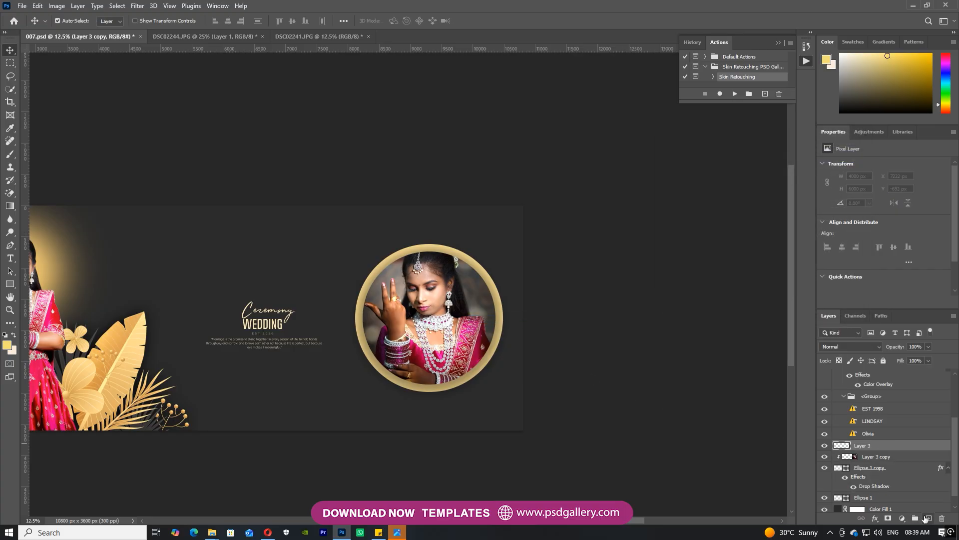
{"action": "key", "text": "b"}
{"action": "left_click", "coordinate": [462, 285]}
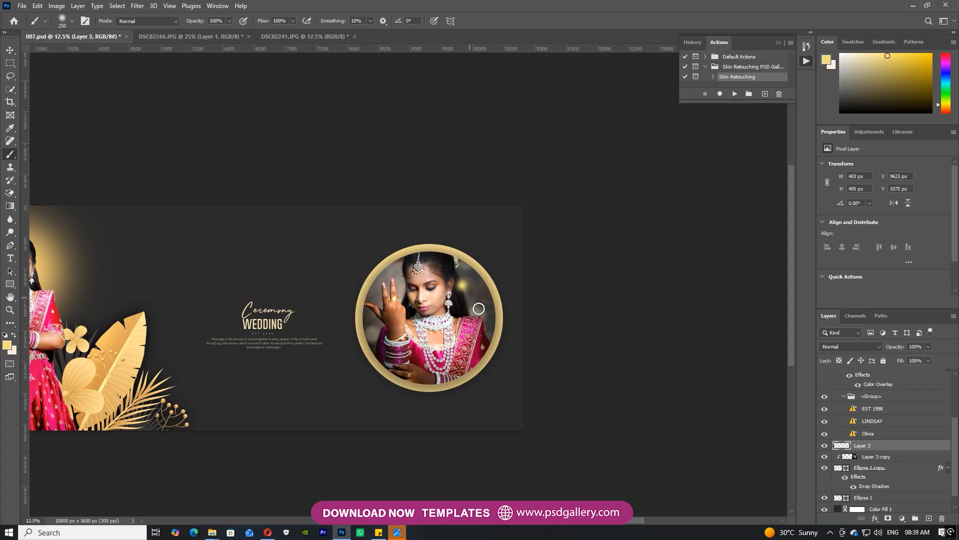
Scale the gold dab up to about 646% so it forms a large glow over the circle's upper right.
{"action": "key", "text": "ctrl+t"}
{"action": "left_click_drag", "start_coordinate": [474, 273], "coordinate": [542, 204]}
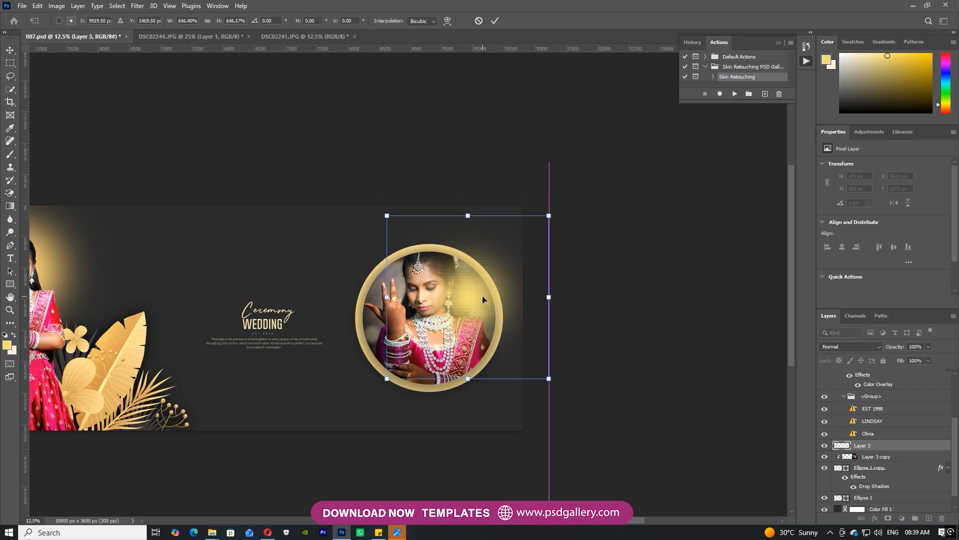
{"action": "key", "text": "Return"}
Blend the glow layer in Screen mode at 77% opacity and move it towards the spread's upper-right corner.
{"action": "left_click", "coordinate": [850, 346]}
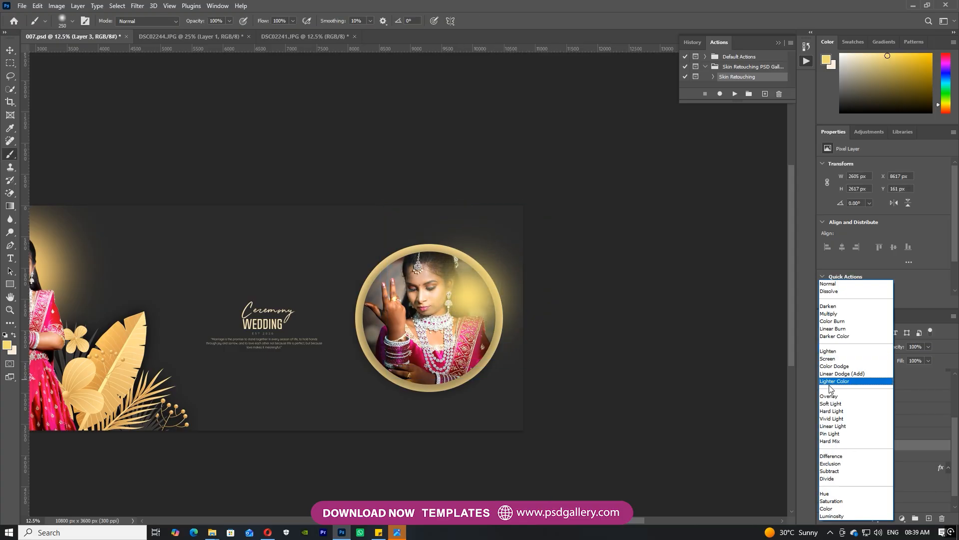
{"action": "left_click", "coordinate": [828, 359]}
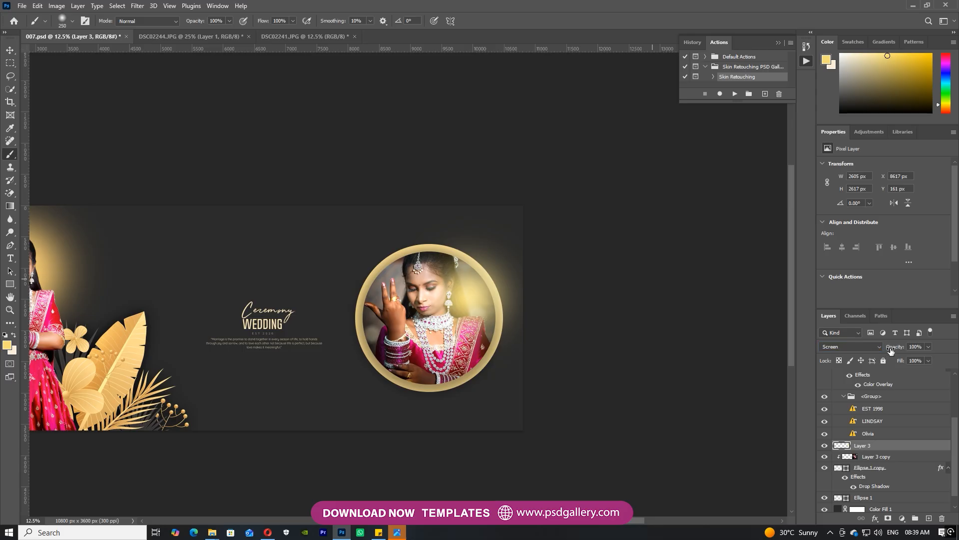
{"action": "left_click_drag", "start_coordinate": [893, 350], "coordinate": [883, 352]}
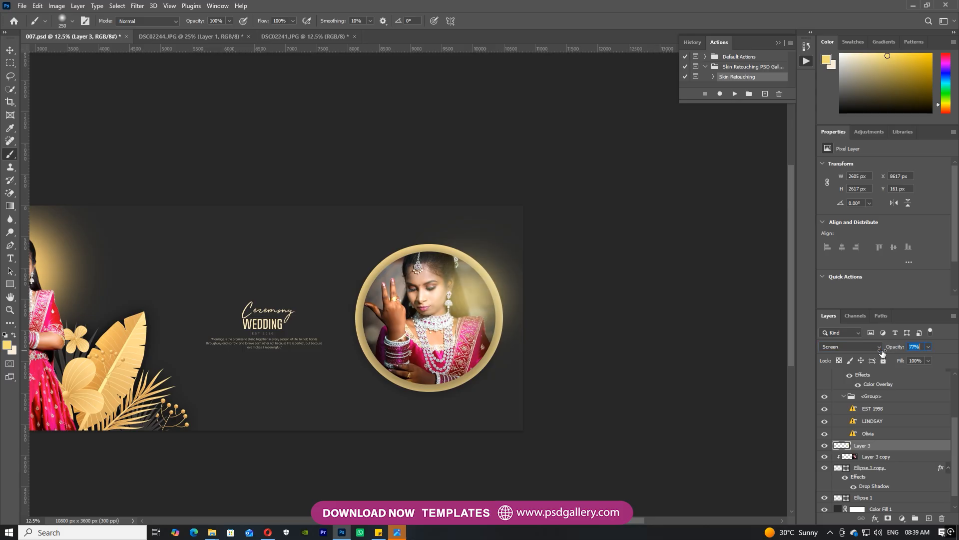
{"action": "left_click", "coordinate": [11, 50]}
{"action": "mouse_move", "coordinate": [480, 295]}
{"action": "left_mouse_down"}
{"action": "mouse_move", "coordinate": [508, 247]}
{"action": "mouse_move", "coordinate": [489, 290]}
{"action": "left_mouse_up"}
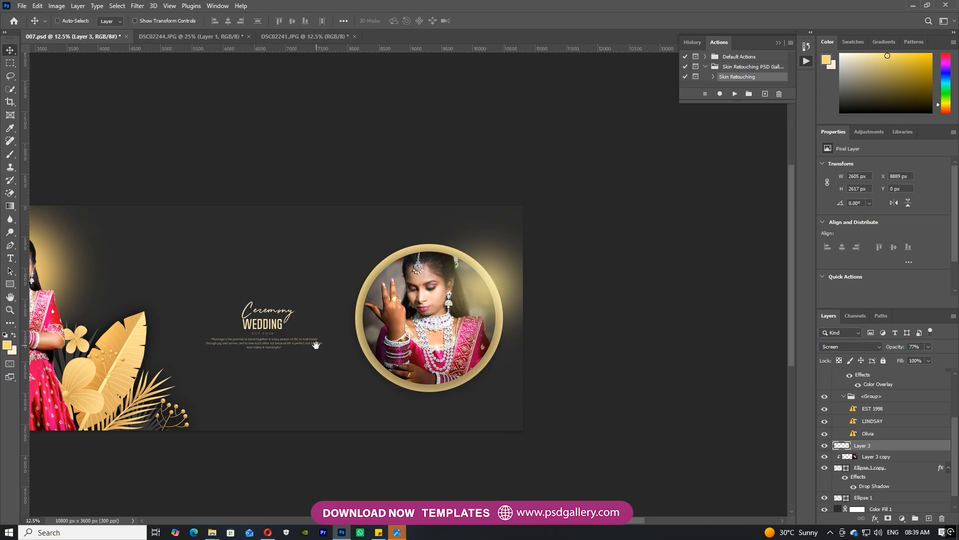
Lighten the circle photo on Layer 3 copy with the Dodge tool, using Midtones, 60% exposure and a 900 px brush.
{"action": "left_click_drag", "start_coordinate": [316, 345], "coordinate": [525, 309]}
{"action": "key", "text": "ctrl+plus"}
{"action": "left_click_drag", "start_coordinate": [425, 341], "coordinate": [171, 357]}
{"action": "key", "text": "ctrl+plus"}
{"action": "right_click", "coordinate": [466, 322]}
{"action": "left_click", "coordinate": [482, 330]}
{"action": "left_click", "coordinate": [482, 330]}
{"action": "right_click", "coordinate": [11, 235]}
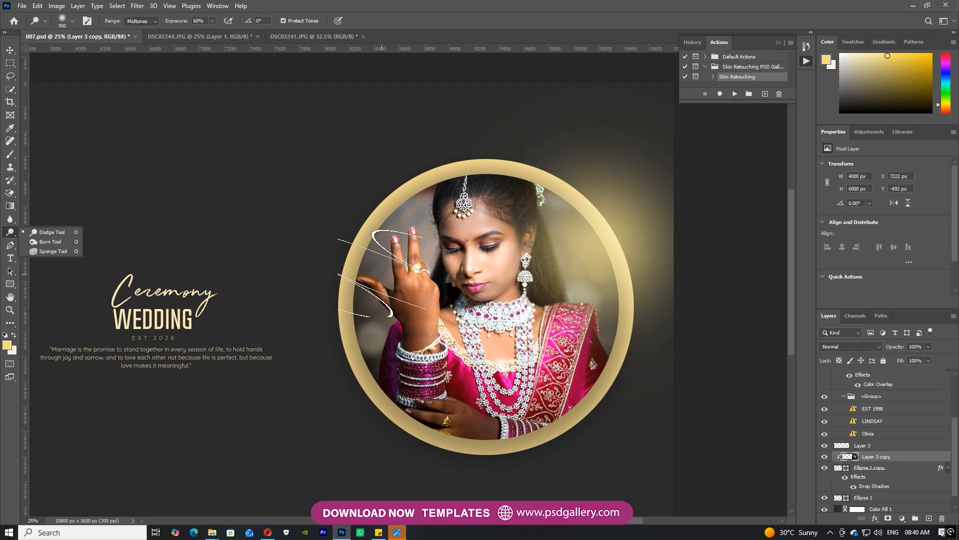
{"action": "left_click", "coordinate": [40, 230]}
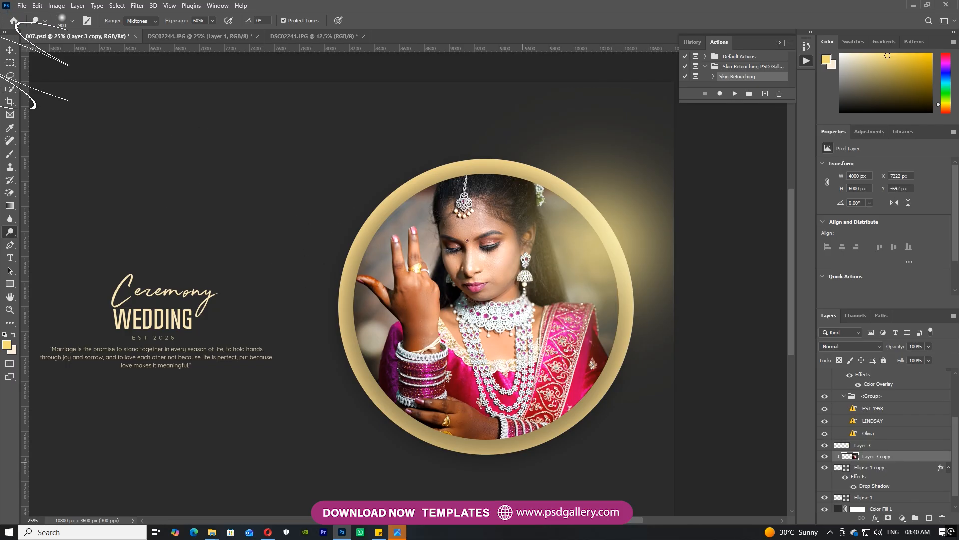
Examine the circle photo against the standing portrait and the glows across the whole spread.
{"action": "key", "text": "ctrl+minus"}
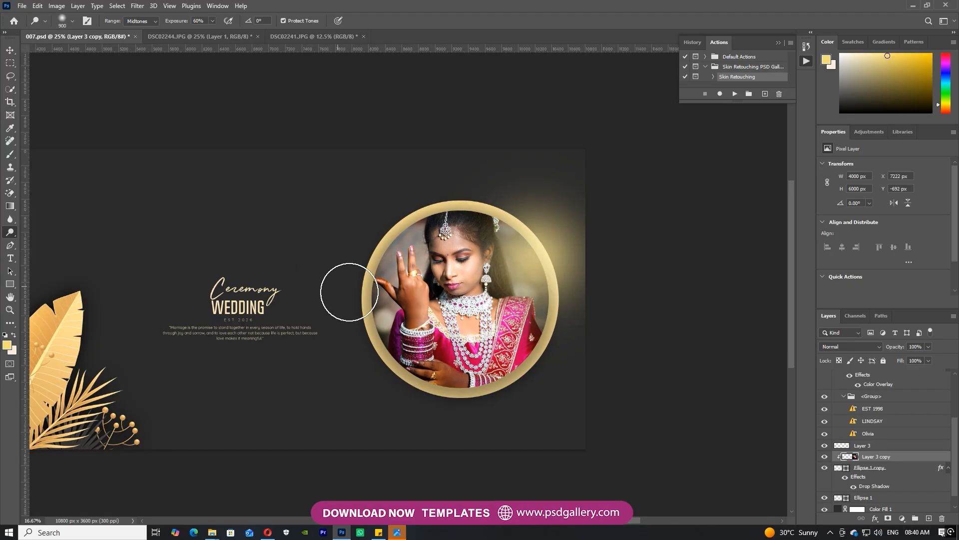
{"action": "key", "text": "v"}
{"action": "key", "text": "o"}
{"action": "left_click_drag", "start_coordinate": [230, 289], "coordinate": [438, 293]}
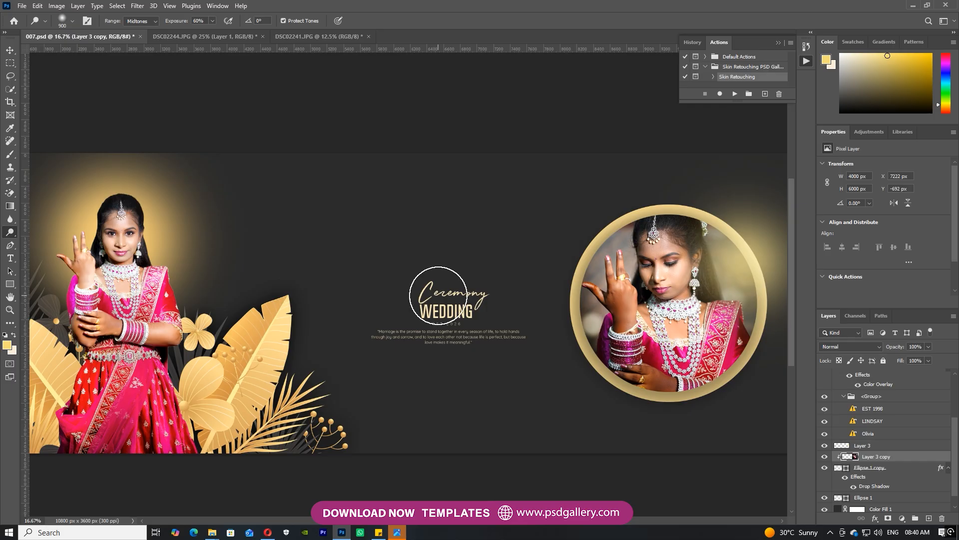
{"action": "key", "text": "ctrl+minus"}
{"action": "mouse_move", "coordinate": [348, 294]}
{"action": "left_mouse_down"}
{"action": "mouse_move", "coordinate": [472, 296]}
{"action": "mouse_move", "coordinate": [349, 322]}
{"action": "left_mouse_up"}
{"action": "key", "text": "ctrl+plus"}
{"action": "key", "text": "v"}
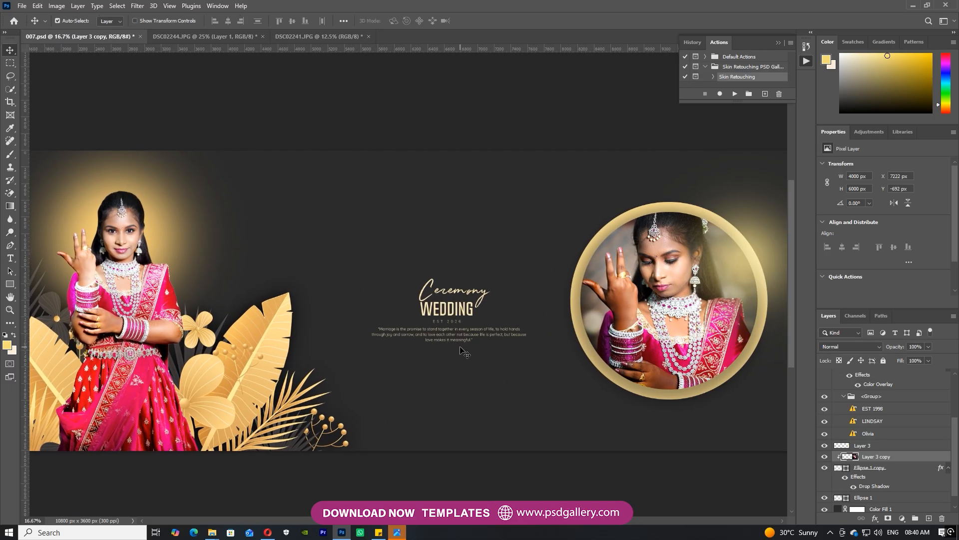
Quick-select the area around the raised hand and the lower hand in the circle photo on Layer 3 copy.
{"action": "right_click", "coordinate": [677, 334]}
{"action": "left_click", "coordinate": [688, 339]}
{"action": "left_click_drag", "start_coordinate": [669, 355], "coordinate": [541, 349]}
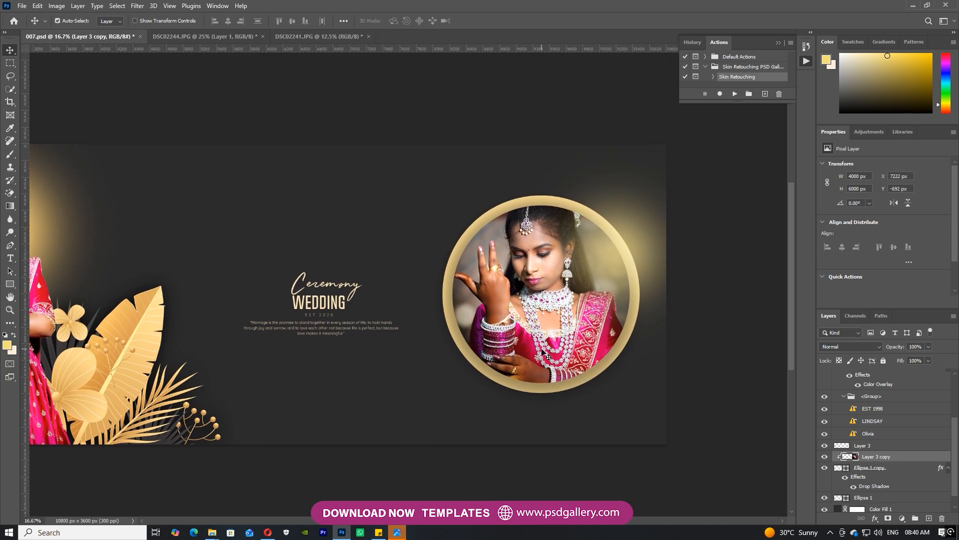
{"action": "left_click", "coordinate": [10, 232]}
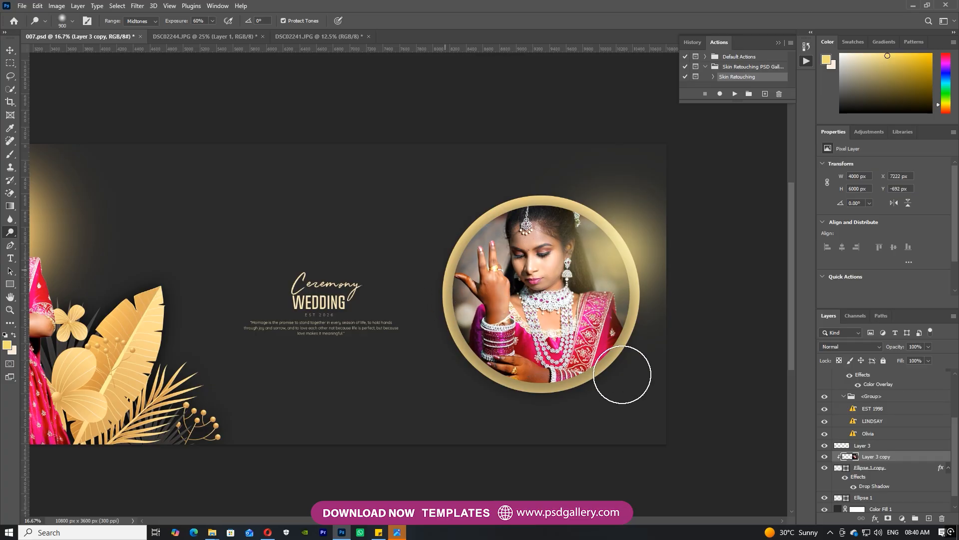
{"action": "left_click", "coordinate": [12, 89]}
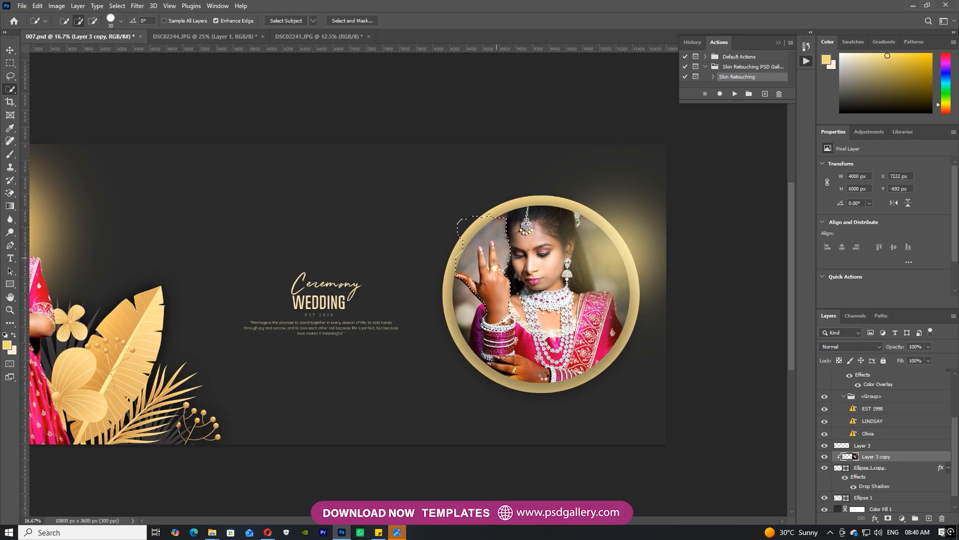
{"action": "left_click_drag", "start_coordinate": [543, 375], "coordinate": [501, 380]}
{"action": "left_click", "coordinate": [530, 276]}
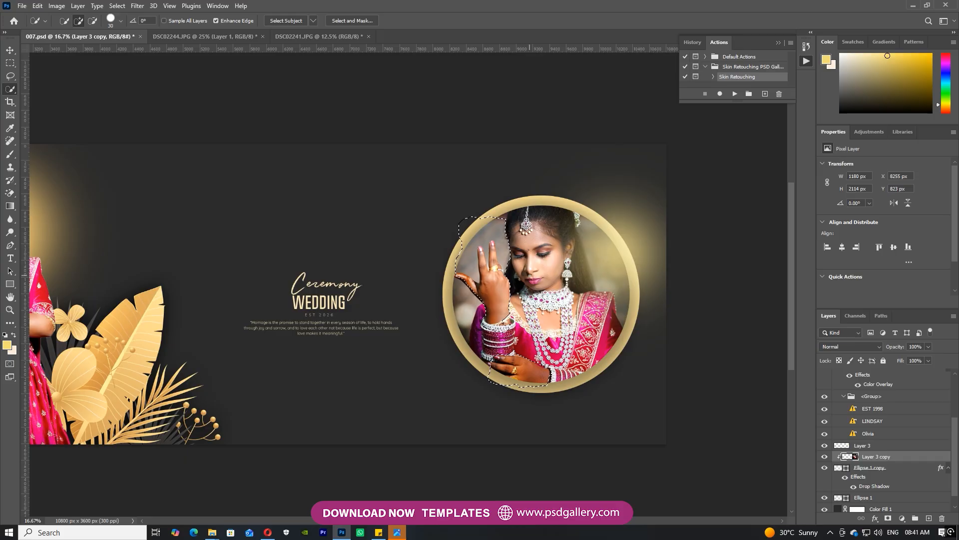
Lighten the selected area with Levels at a midtone input of 1.22 and clear the selection.
{"action": "key", "text": "ctrl+l"}
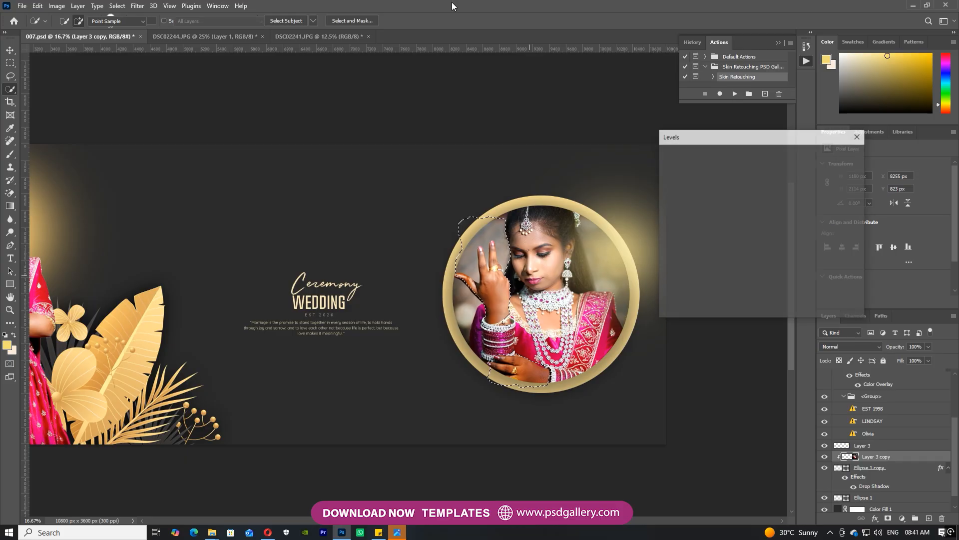
{"action": "left_click_drag", "start_coordinate": [734, 248], "coordinate": [726, 249]}
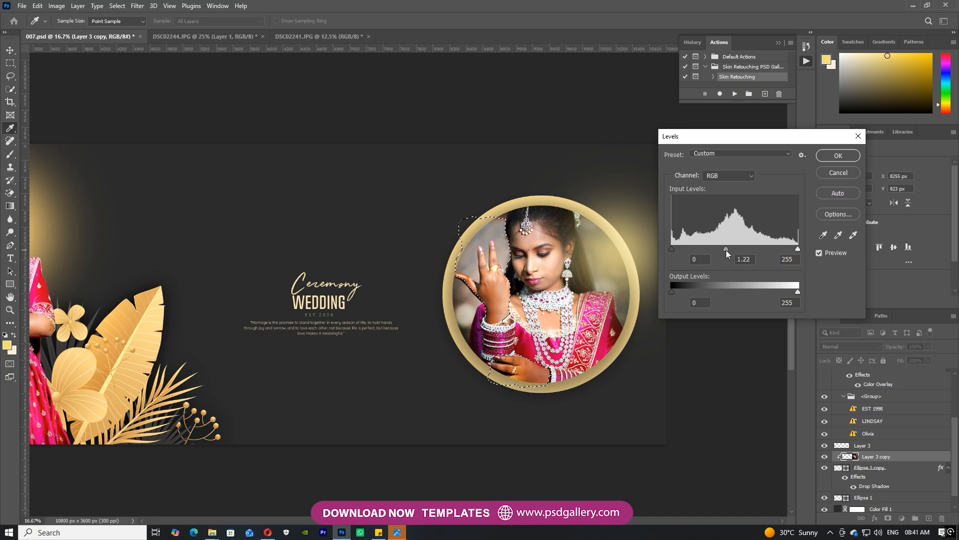
{"action": "left_click", "coordinate": [839, 157]}
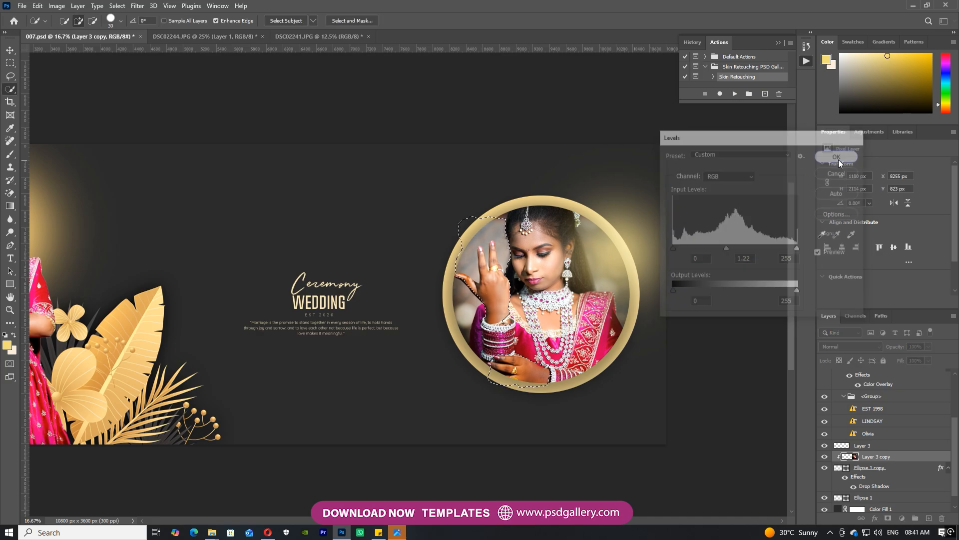
{"action": "key", "text": "ctrl+d"}
Lighten the standing portrait around the folded arm and waist on Layer 2 copy with the Dodge tool, using Midtones, 60% exposure and a 900 px brush.
{"action": "left_click_drag", "start_coordinate": [512, 258], "coordinate": [685, 249]}
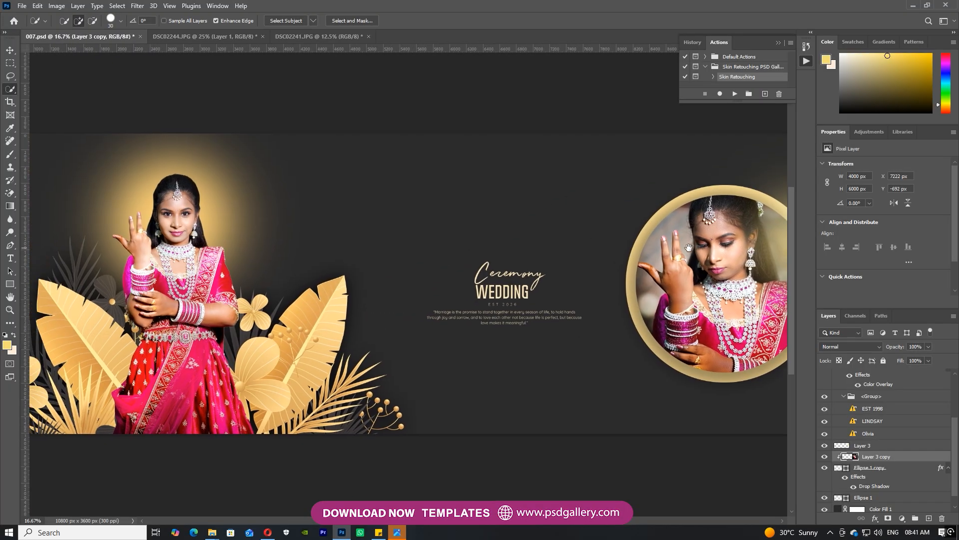
{"action": "key", "text": "v"}
{"action": "left_click_drag", "start_coordinate": [401, 278], "coordinate": [527, 268]}
{"action": "right_click", "coordinate": [392, 336]}
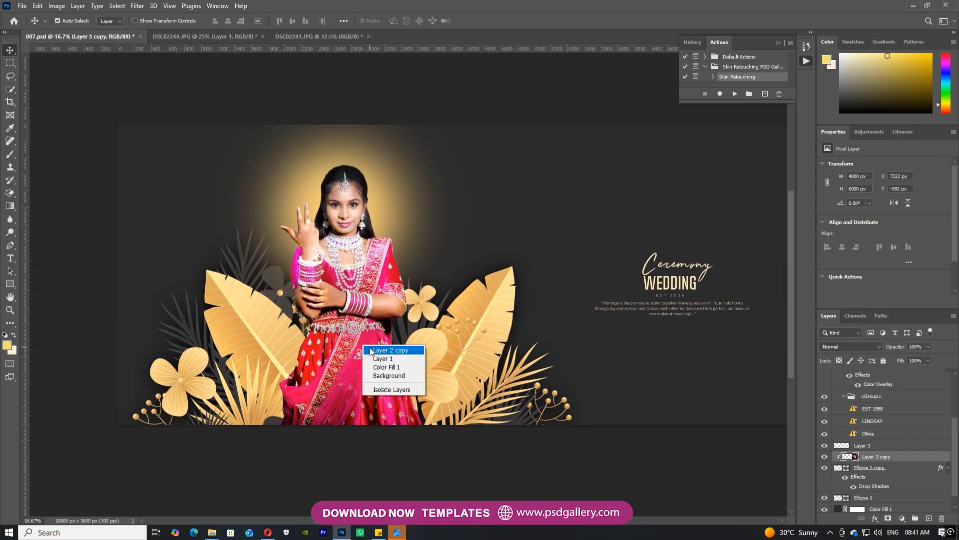
{"action": "left_click", "coordinate": [373, 349]}
{"action": "scroll", "coordinate": [372, 352], "scroll_direction": "up", "scroll_amount": 1}
{"action": "left_click_drag", "start_coordinate": [335, 315], "coordinate": [359, 345]}
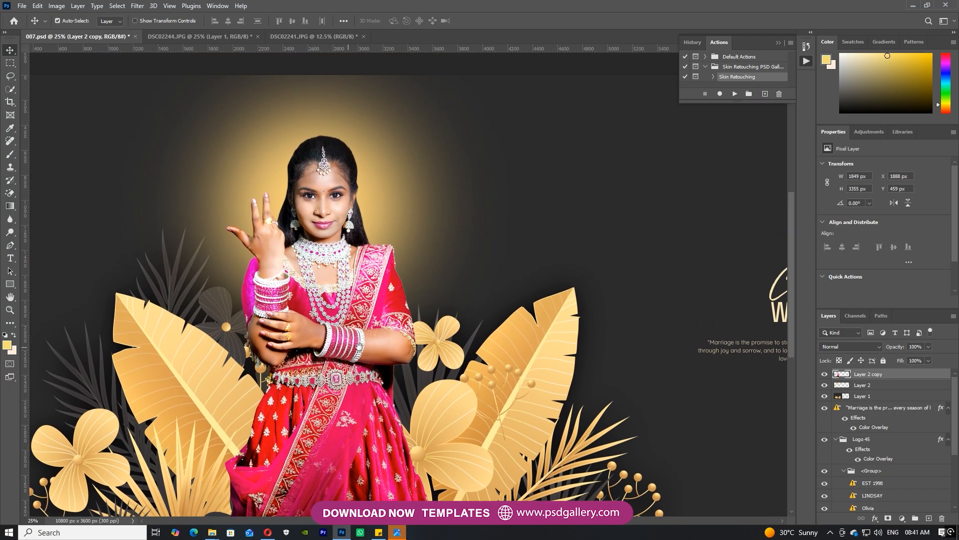
{"action": "left_click_drag", "start_coordinate": [578, 388], "coordinate": [474, 374]}
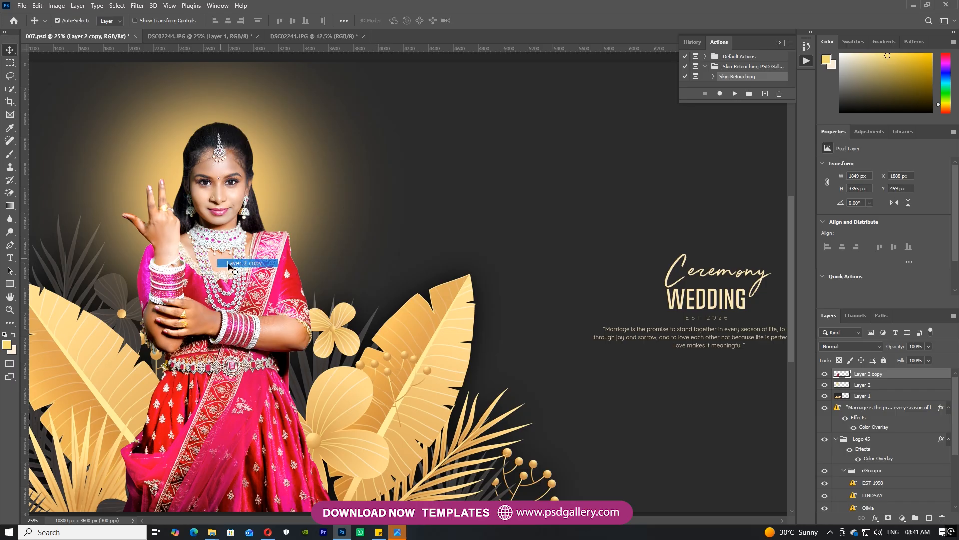
{"action": "left_click", "coordinate": [10, 232]}
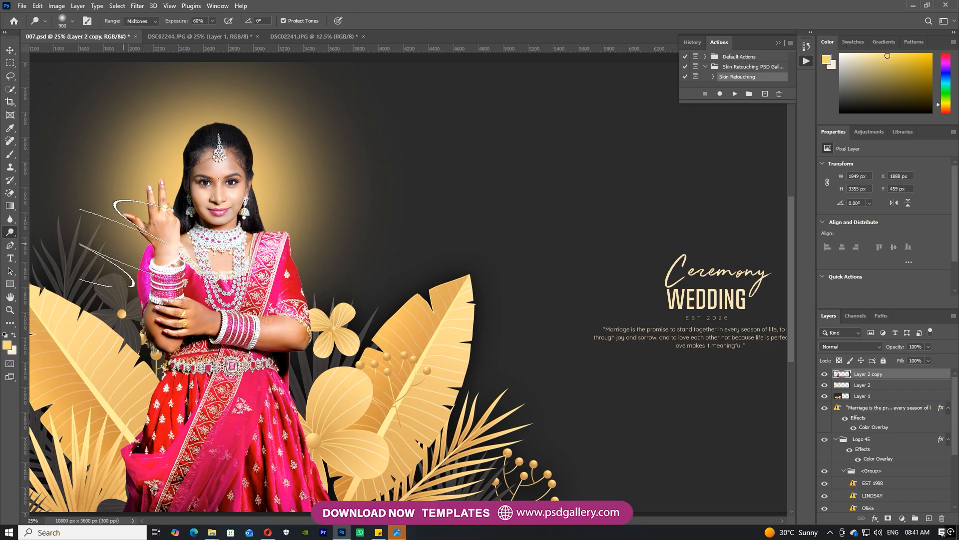
{"action": "left_click_drag", "start_coordinate": [199, 398], "coordinate": [200, 348]}
Examine the standing portrait up close and compare it with the circle photo, the gold glows and the title text across the spread.
{"action": "left_click_drag", "start_coordinate": [646, 344], "coordinate": [424, 379]}
{"action": "key", "text": "v"}
{"action": "left_click_drag", "start_coordinate": [454, 344], "coordinate": [111, 363]}
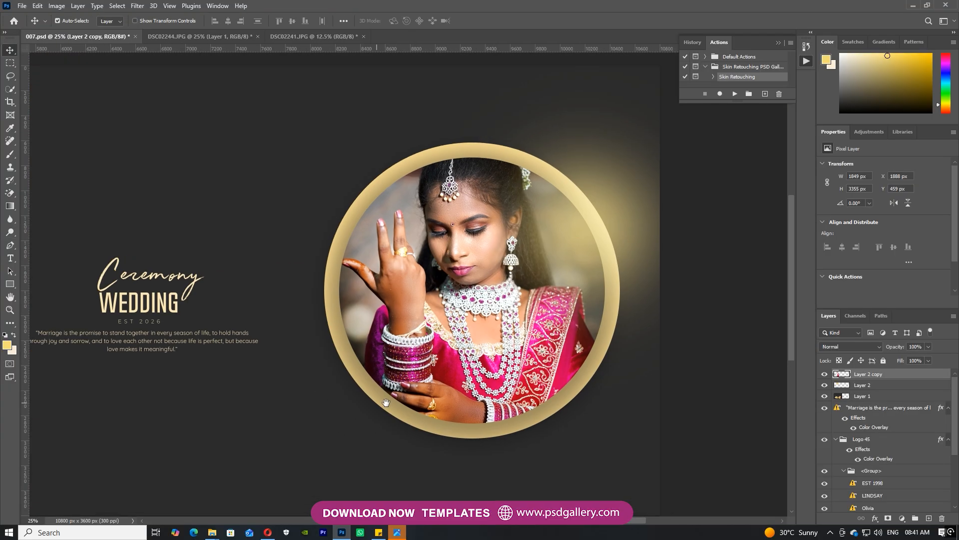
{"action": "left_click_drag", "start_coordinate": [379, 402], "coordinate": [765, 400]}
{"action": "key", "text": "ctrl+plus"}
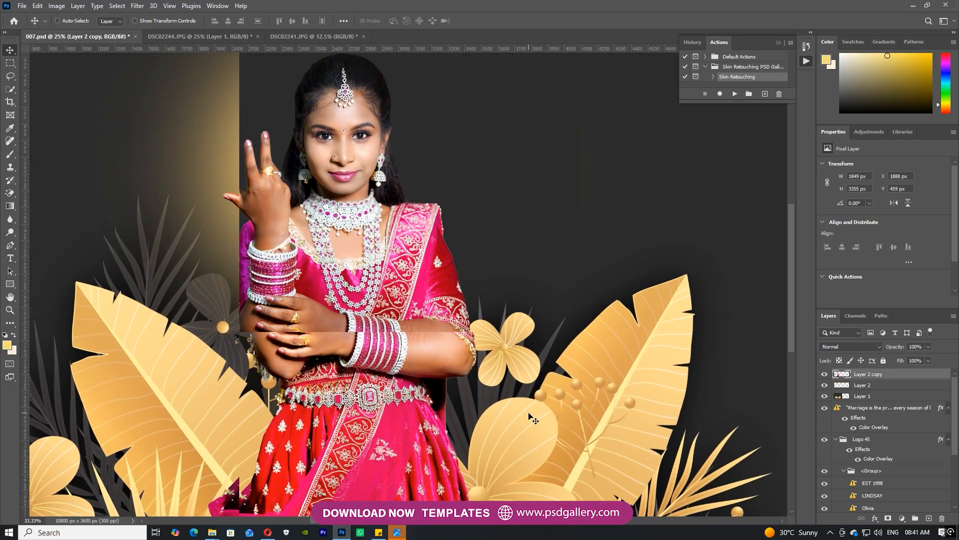
{"action": "key", "text": "ctrl+plus"}
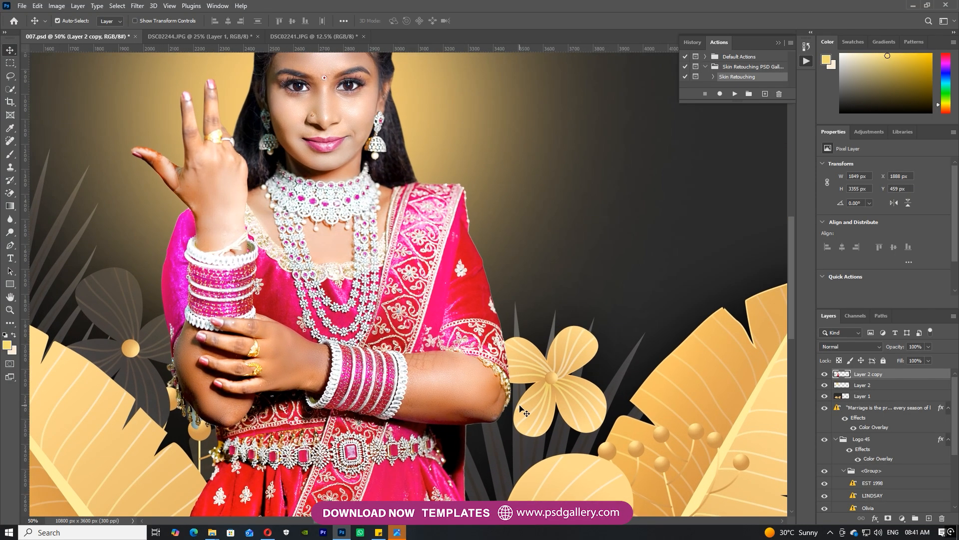
{"action": "key", "text": "ctrl+minus"}
{"action": "scroll", "coordinate": [510, 427], "scroll_direction": "down", "scroll_amount": 2}
{"action": "scroll", "coordinate": [479, 375], "scroll_direction": "up", "scroll_amount": 8}
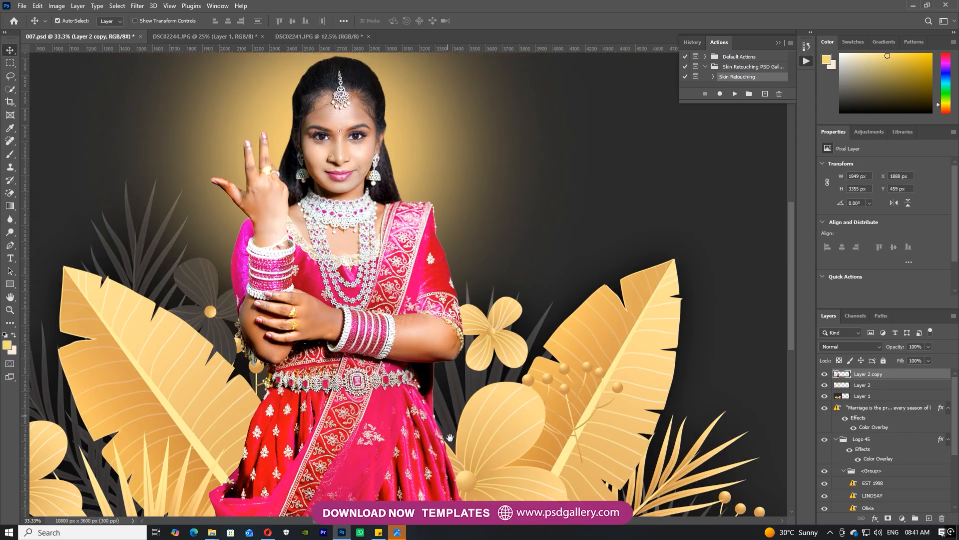
{"action": "scroll", "coordinate": [451, 328], "scroll_direction": "down", "scroll_amount": 3}
{"action": "scroll", "coordinate": [451, 325], "scroll_direction": "down", "scroll_amount": 6}
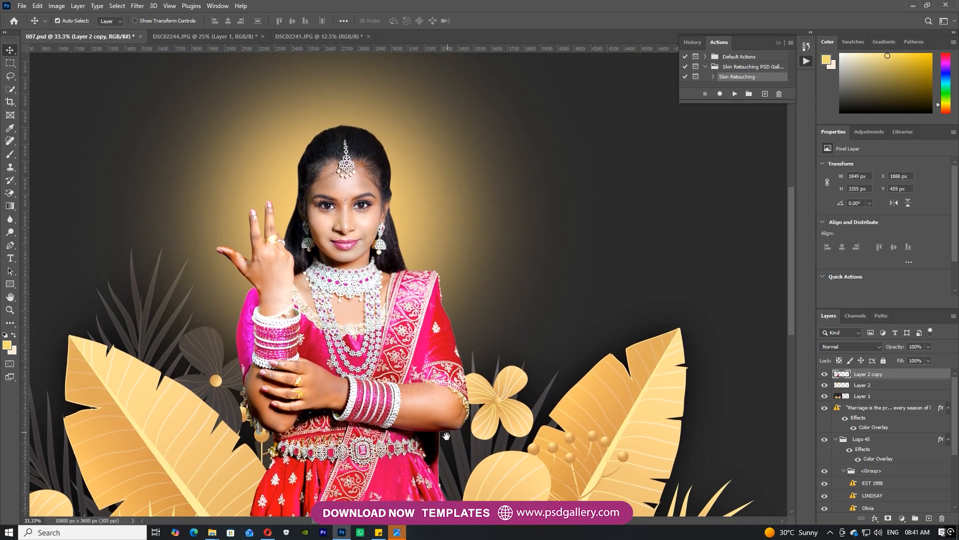
{"action": "scroll", "coordinate": [476, 404], "scroll_direction": "right", "scroll_amount": 15}
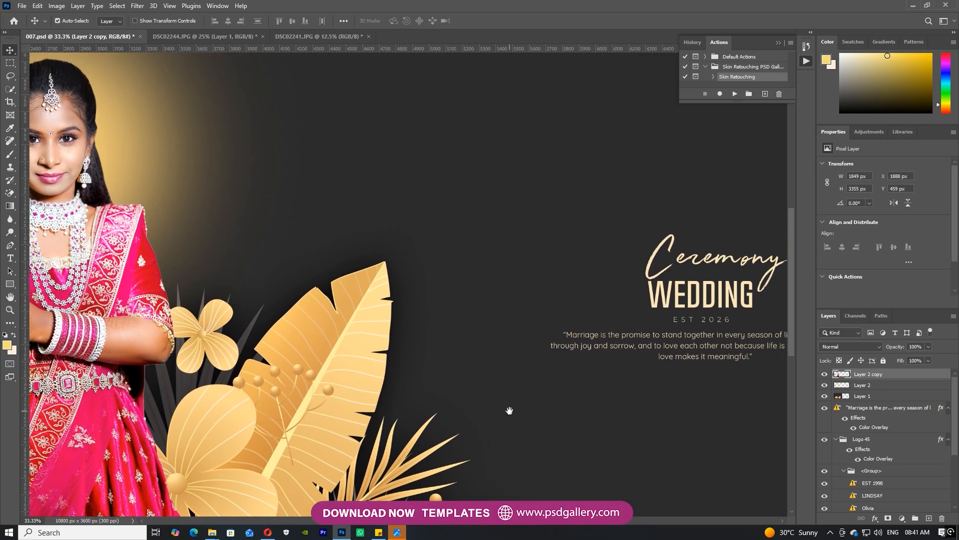
{"action": "scroll", "coordinate": [352, 396], "scroll_direction": "left", "scroll_amount": 15}
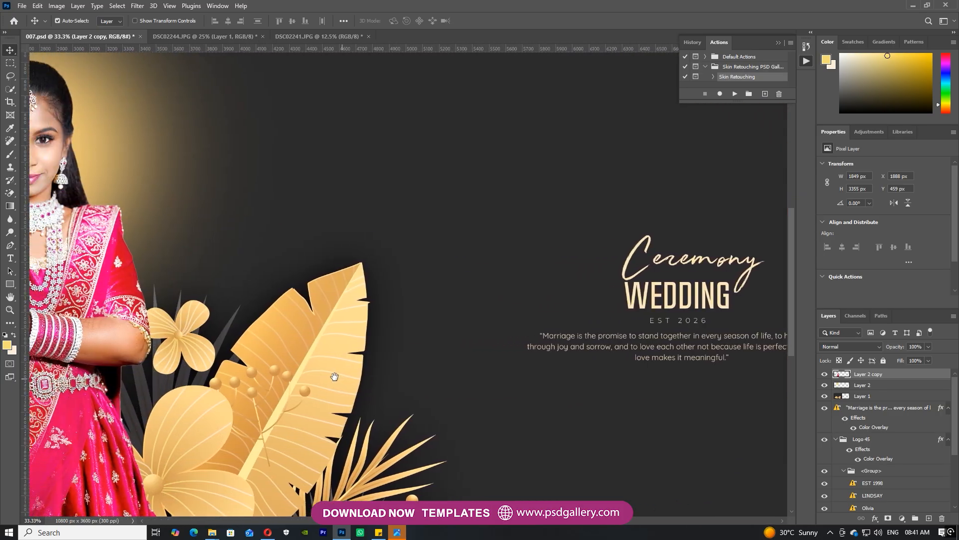